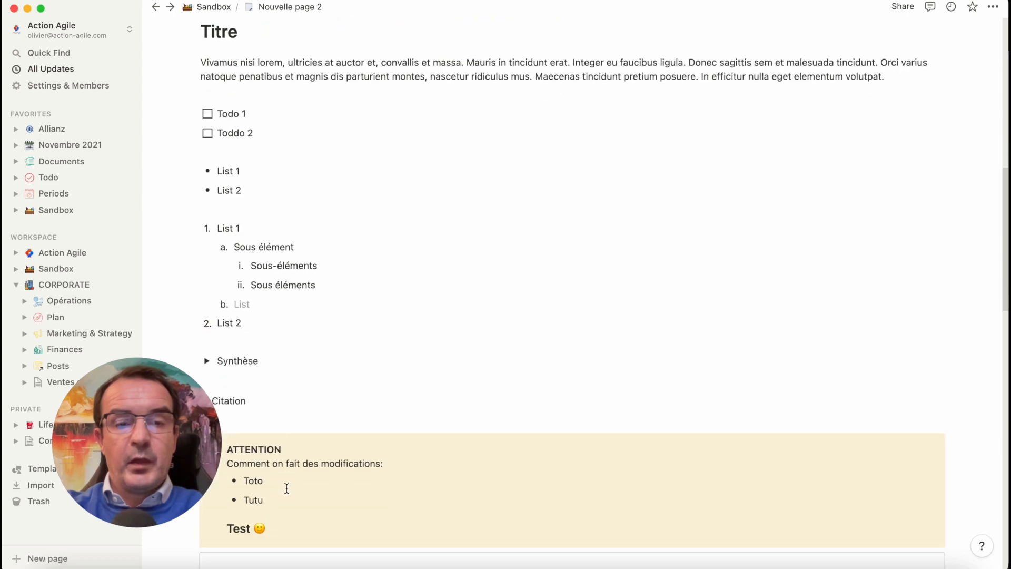
Examine the page's content, including the Synthèse toggle and the embedded Google Docs and Miro blocks, and return to its start
click(206, 360)
click(206, 361)
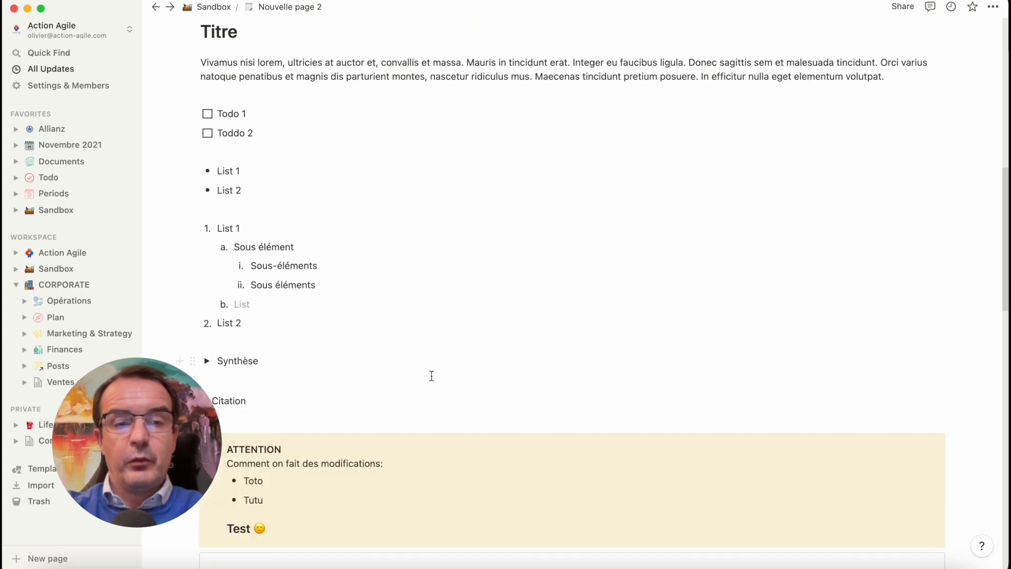
scroll(430, 375, down, 8)
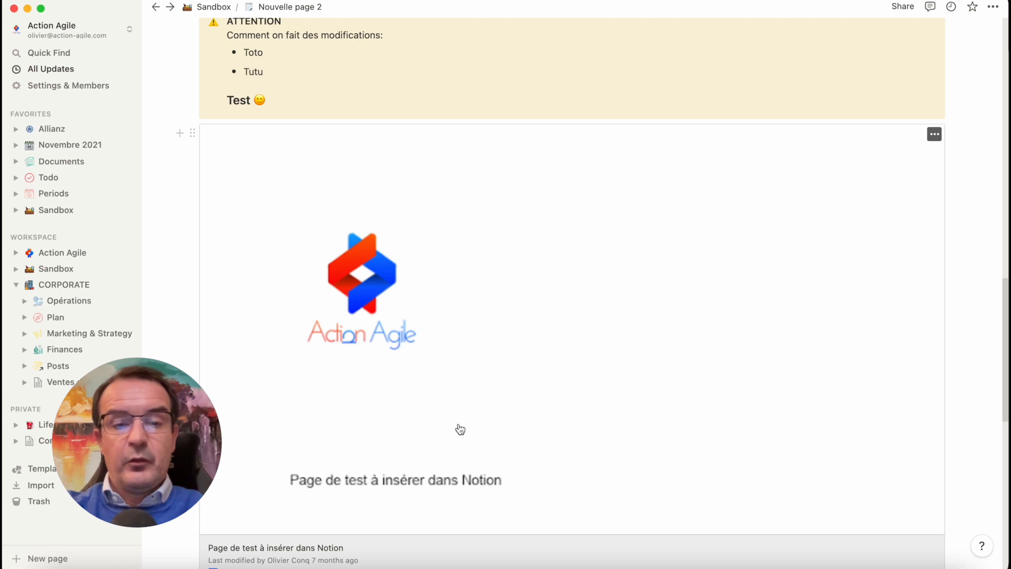
scroll(459, 429, down, 3)
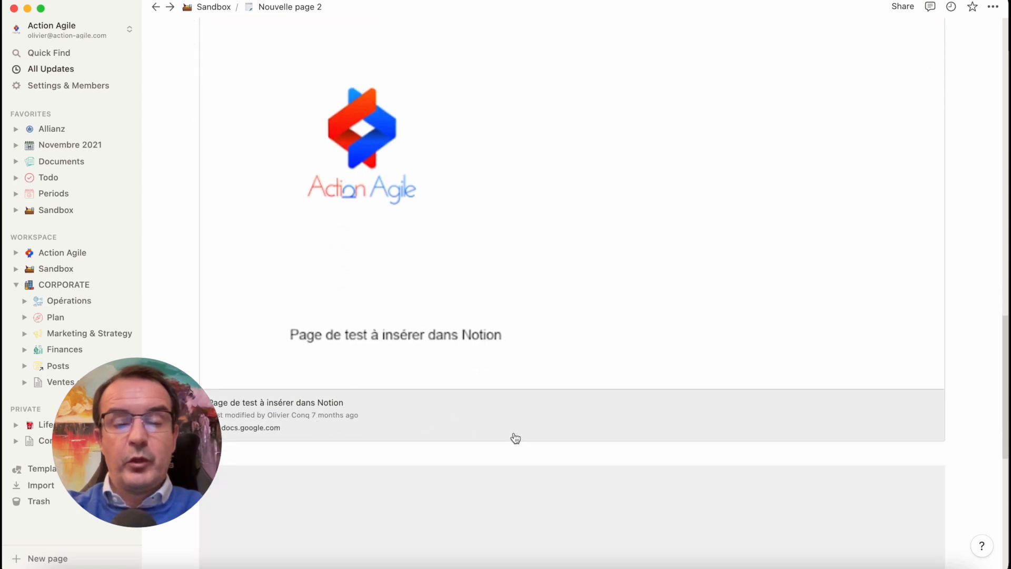
scroll(516, 438, down, 8)
scroll(628, 411, up, 2)
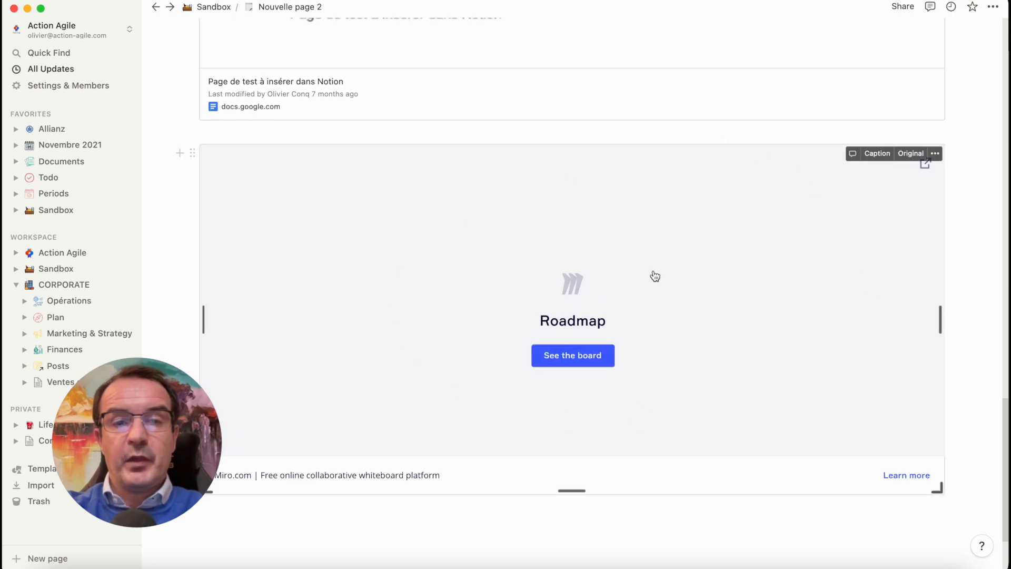
scroll(654, 276, up, 10)
scroll(655, 276, up, 8)
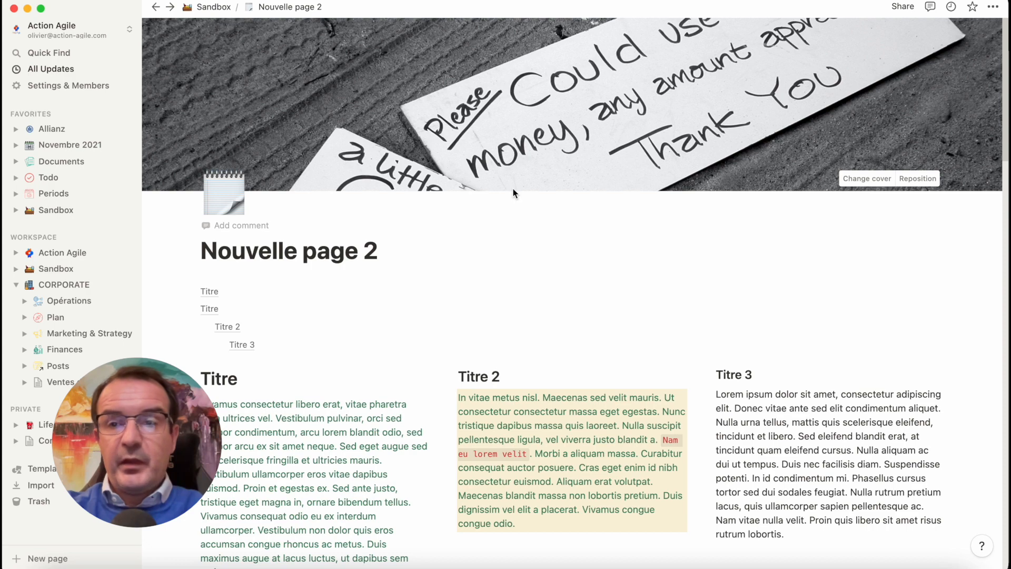
Set up an export of Nouvelle page 2, keeping PDF as the format and Everything as the included content
click(994, 7)
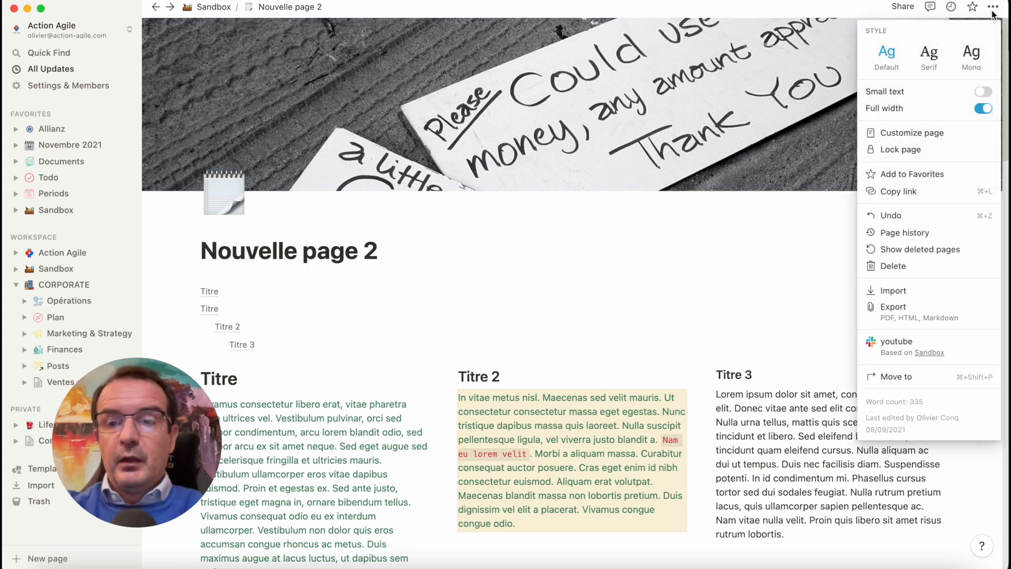
click(908, 310)
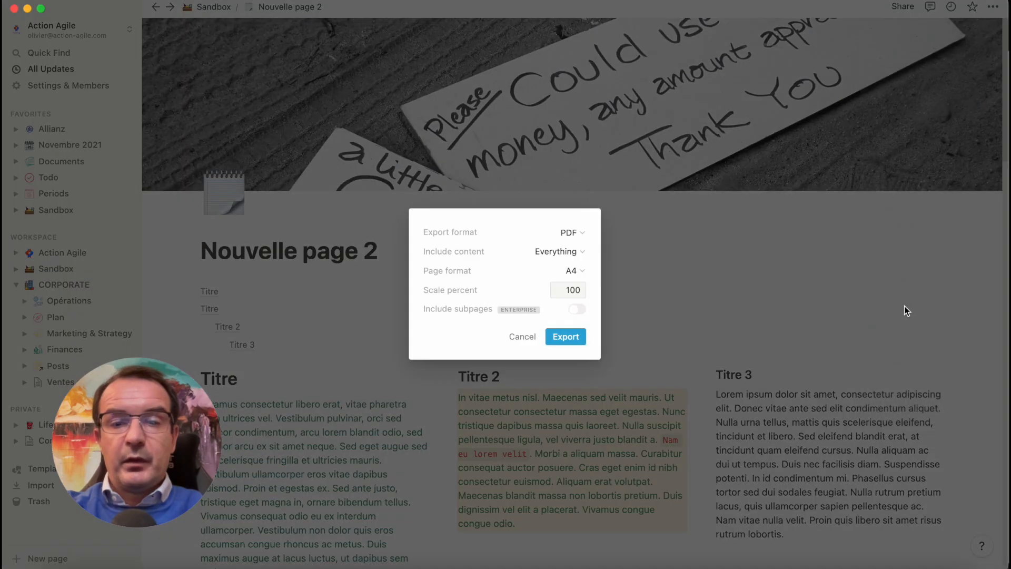
click(580, 233)
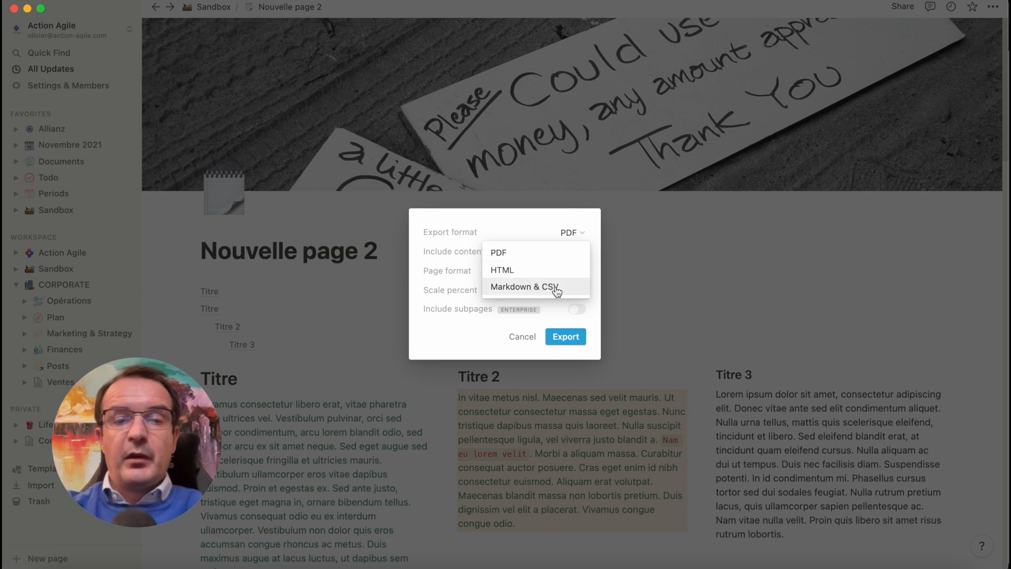
click(551, 216)
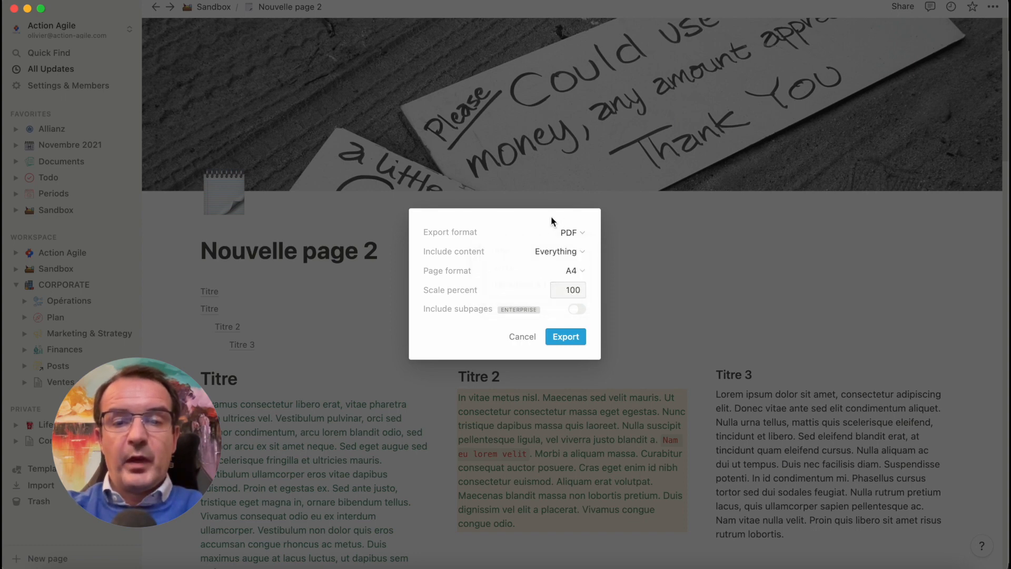
click(575, 257)
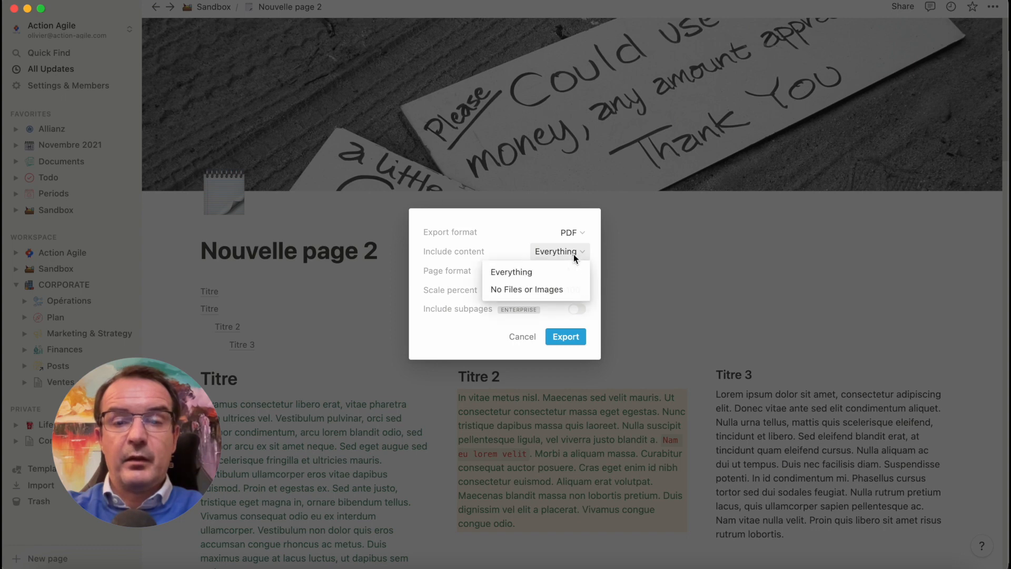
click(527, 274)
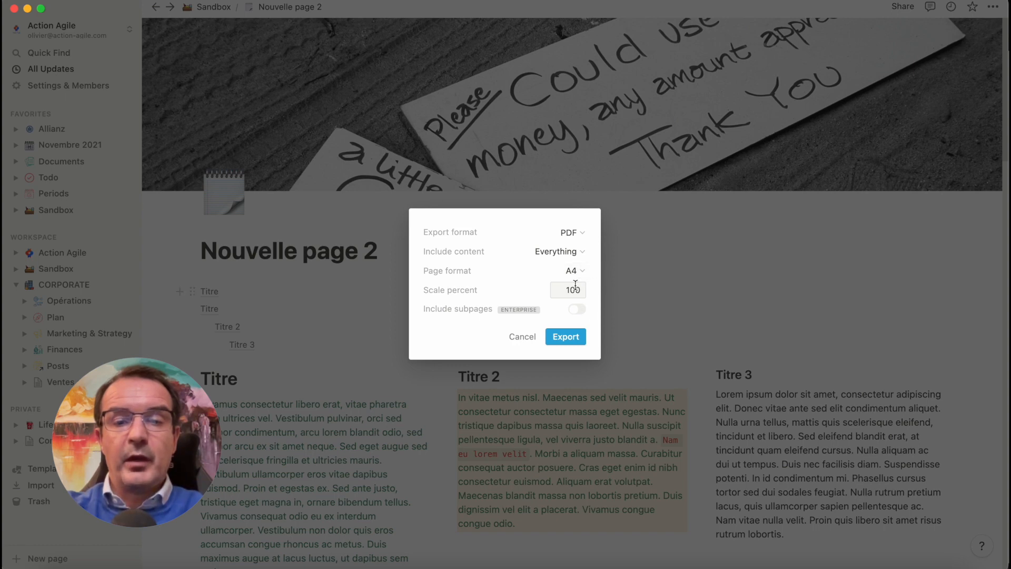
mouse_move(492, 304)
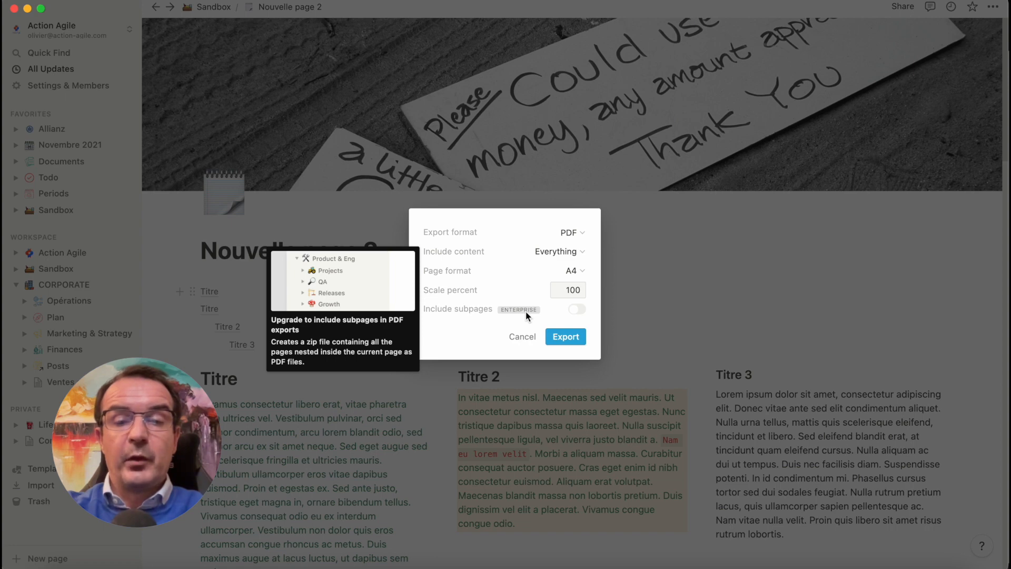
Export the page and save it as Nouvelle_page_2.pdf in Downloads, replacing the existing file
click(566, 336)
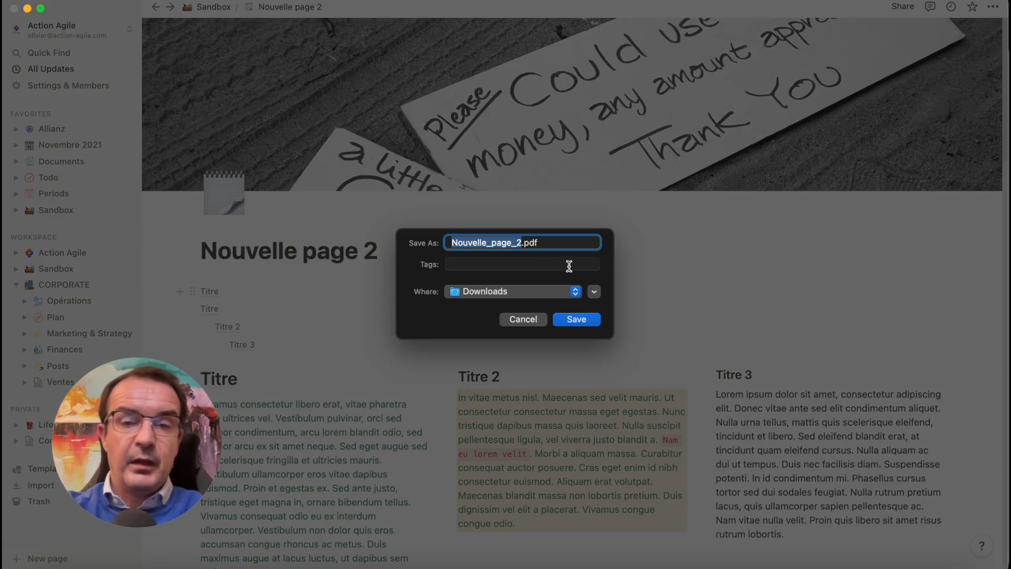
click(586, 320)
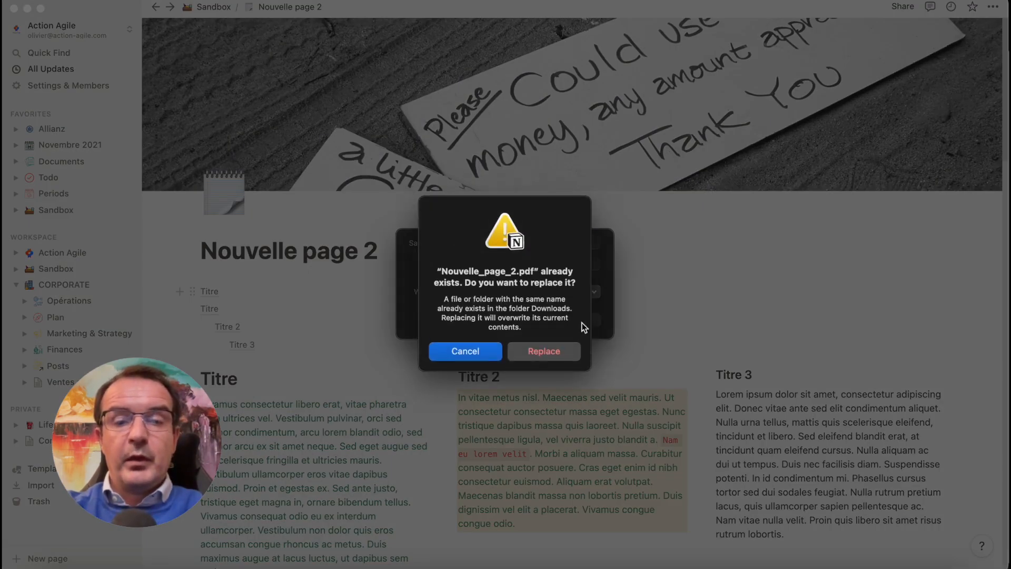
click(545, 358)
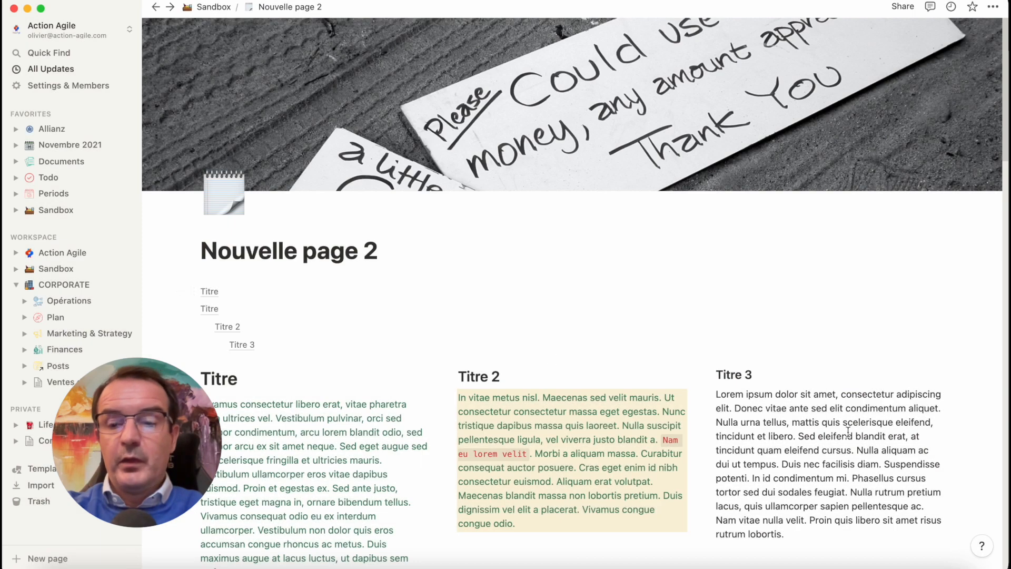
Open the exported Nouvelle_page_2.pdf in Preview, examine how the columns, lists, toggle, callout and embeds were rendered, and close it
click(890, 557)
click(874, 547)
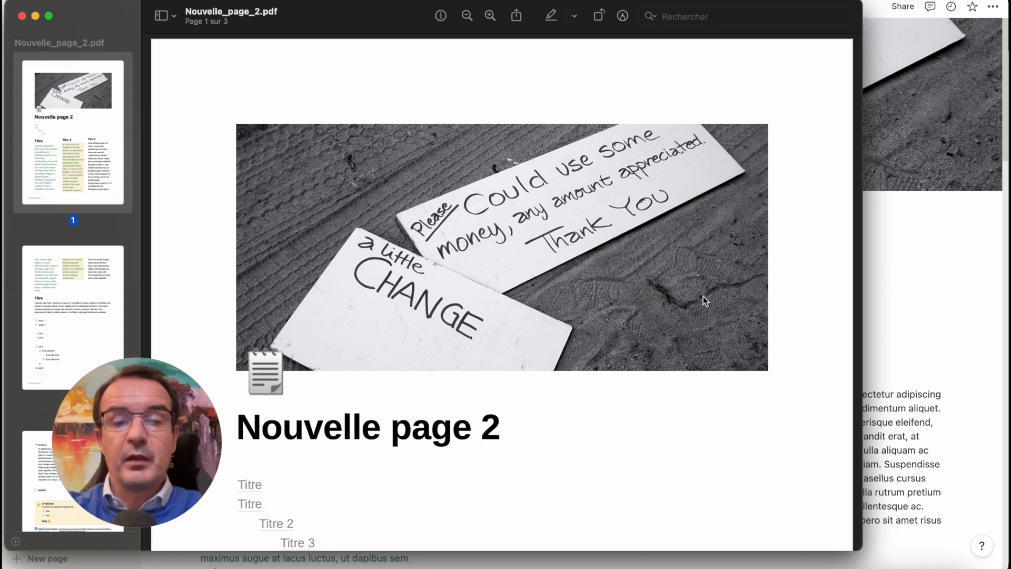
scroll(703, 296, down, 10)
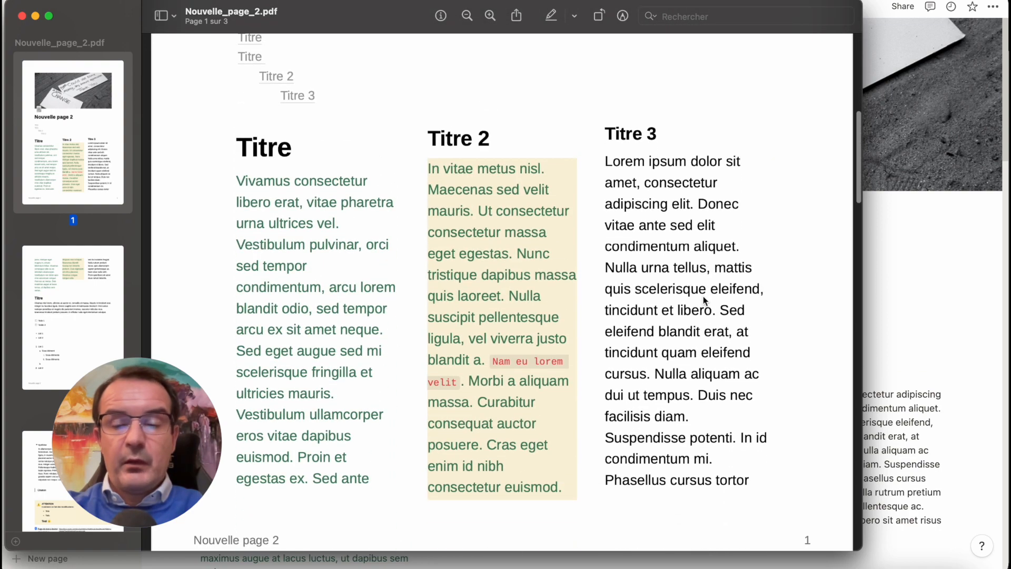
scroll(703, 298, down, 15)
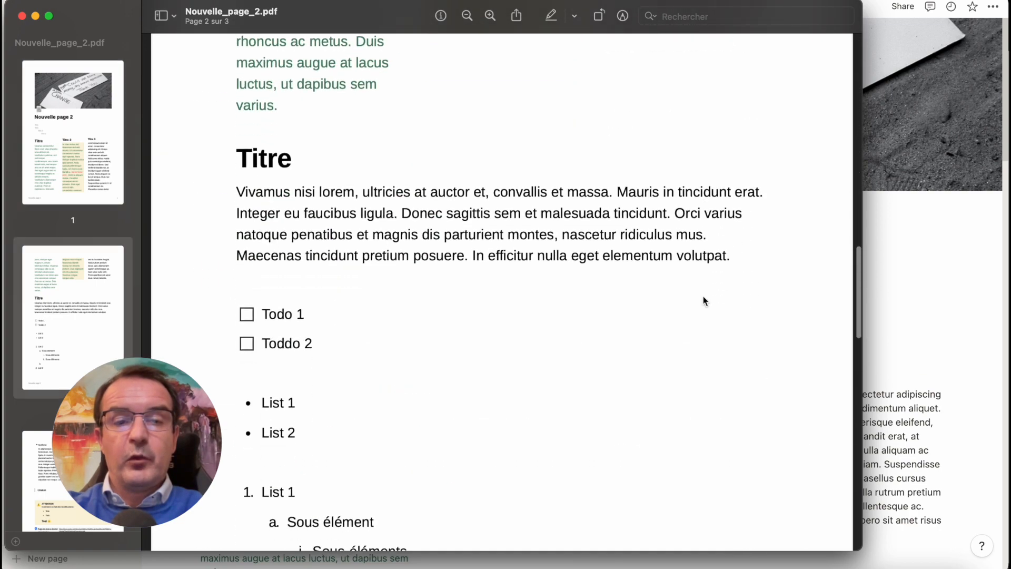
scroll(703, 297, down, 5)
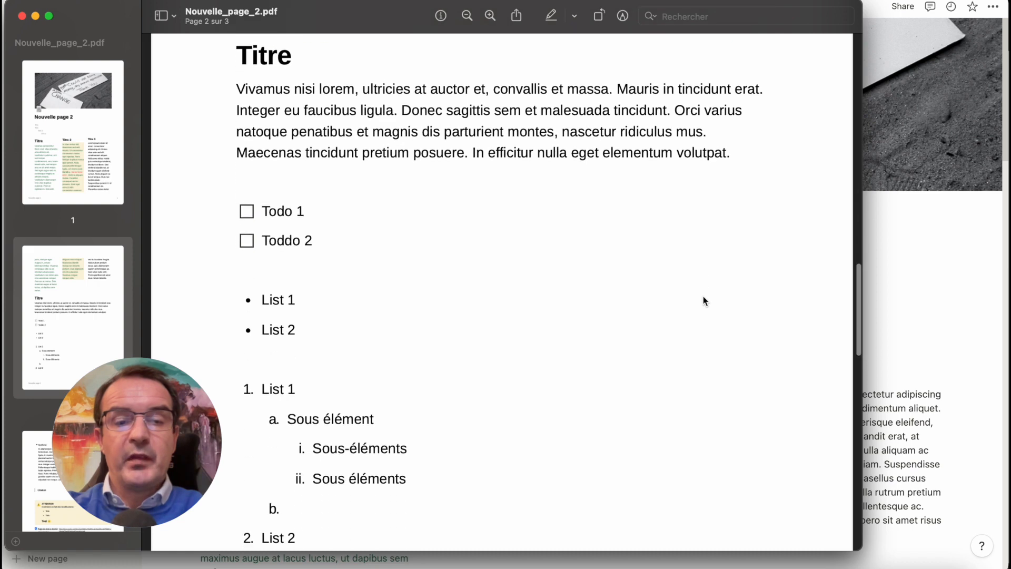
scroll(703, 298, down, 15)
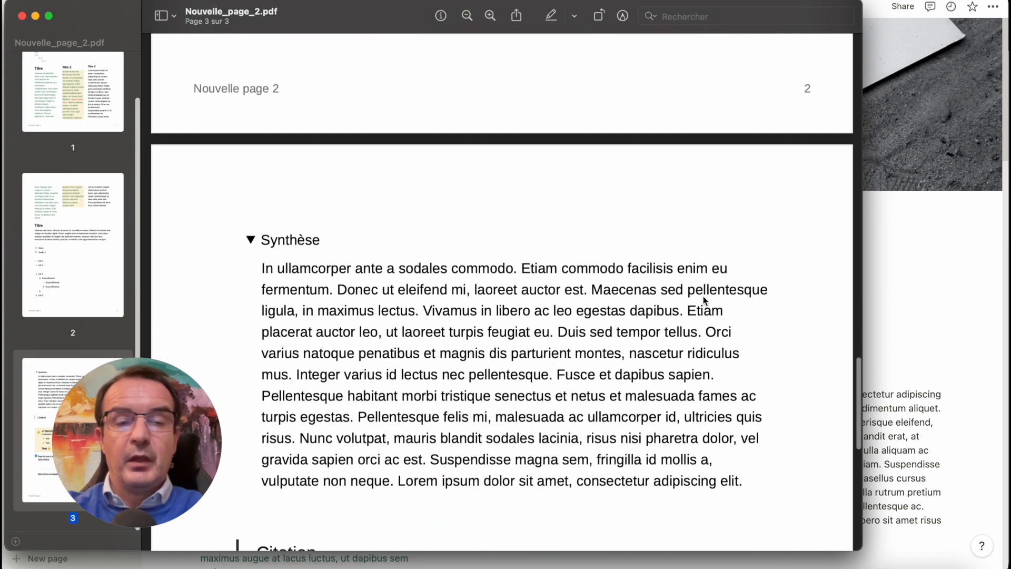
scroll(703, 296, down, 3)
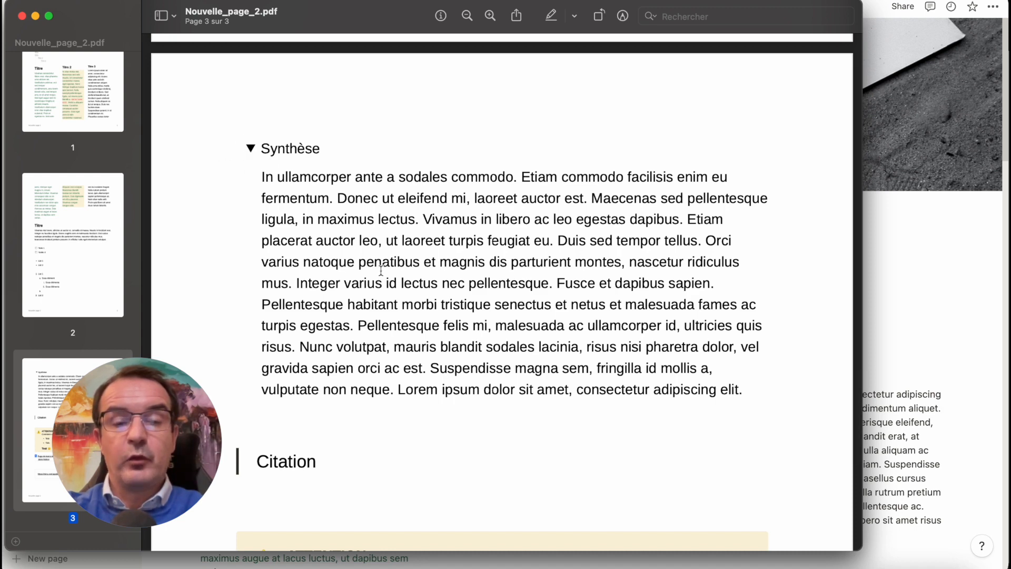
scroll(381, 270, down, 4)
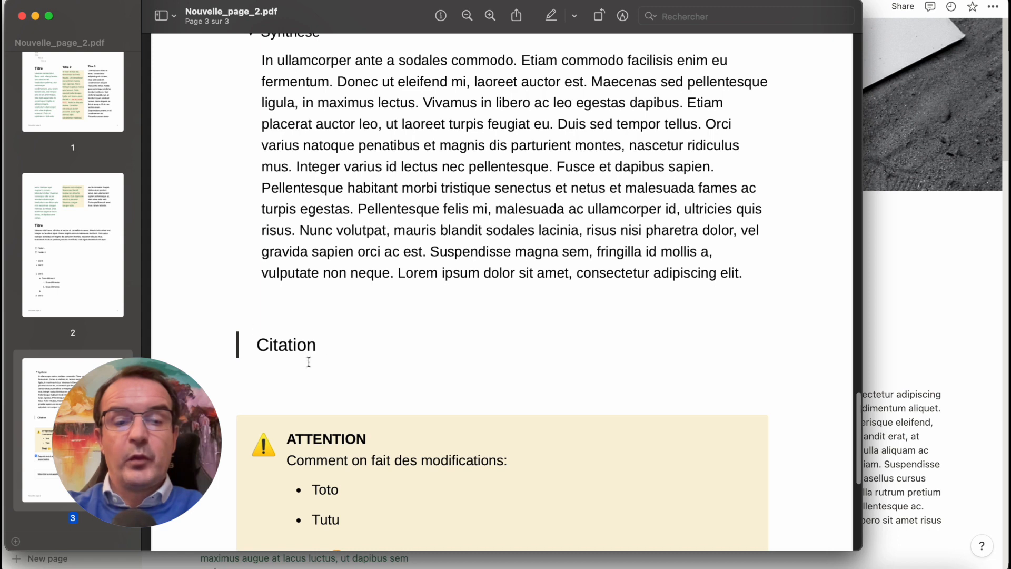
scroll(308, 362, down, 7)
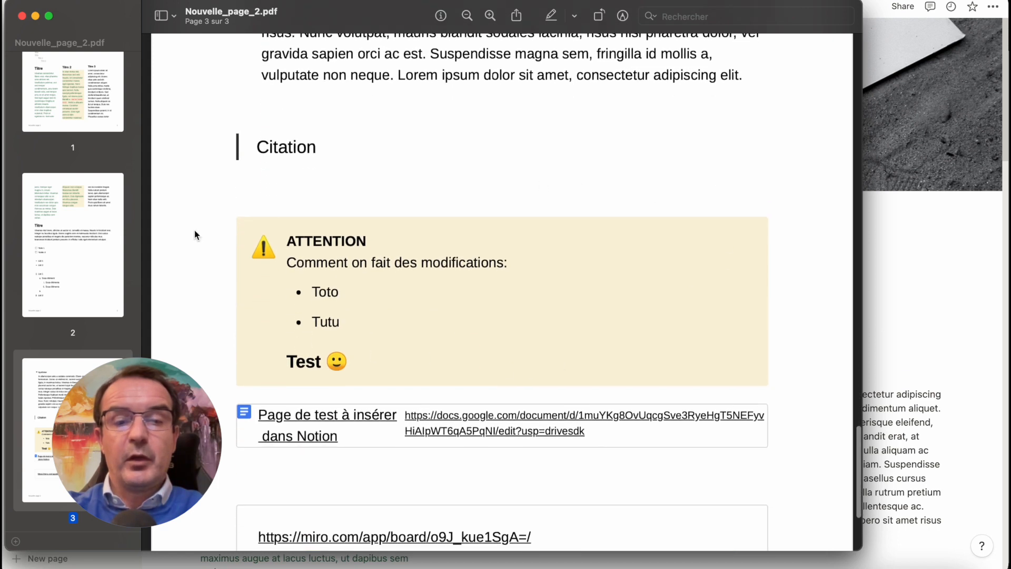
scroll(564, 344, down, 5)
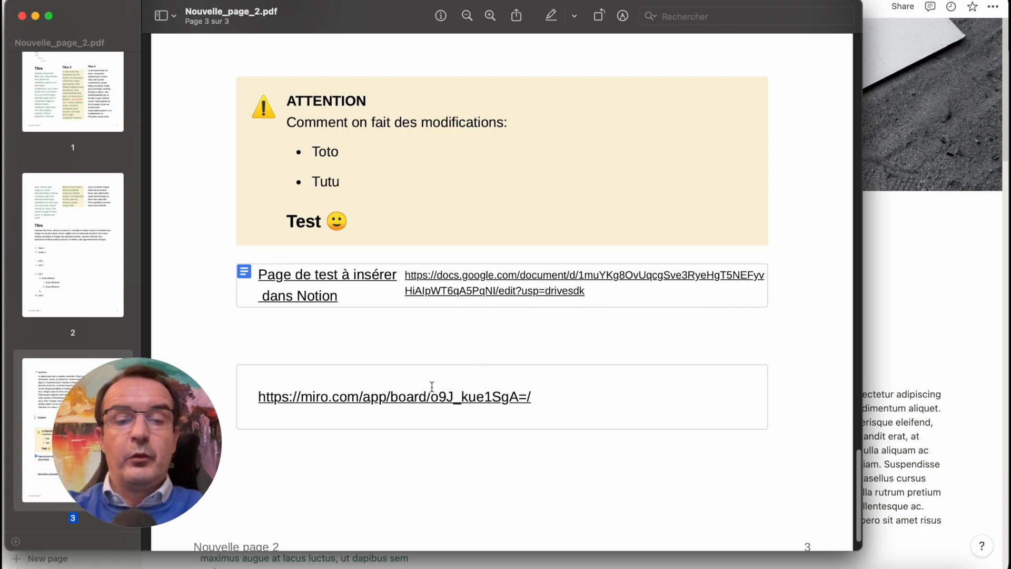
scroll(481, 395, down, 2)
scroll(481, 394, up, 20)
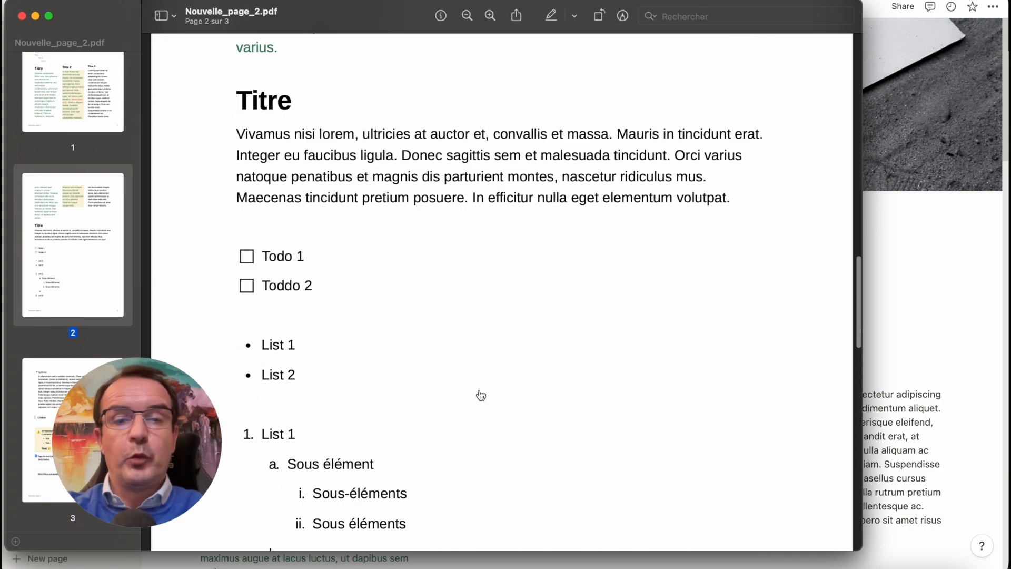
scroll(467, 278, up, 15)
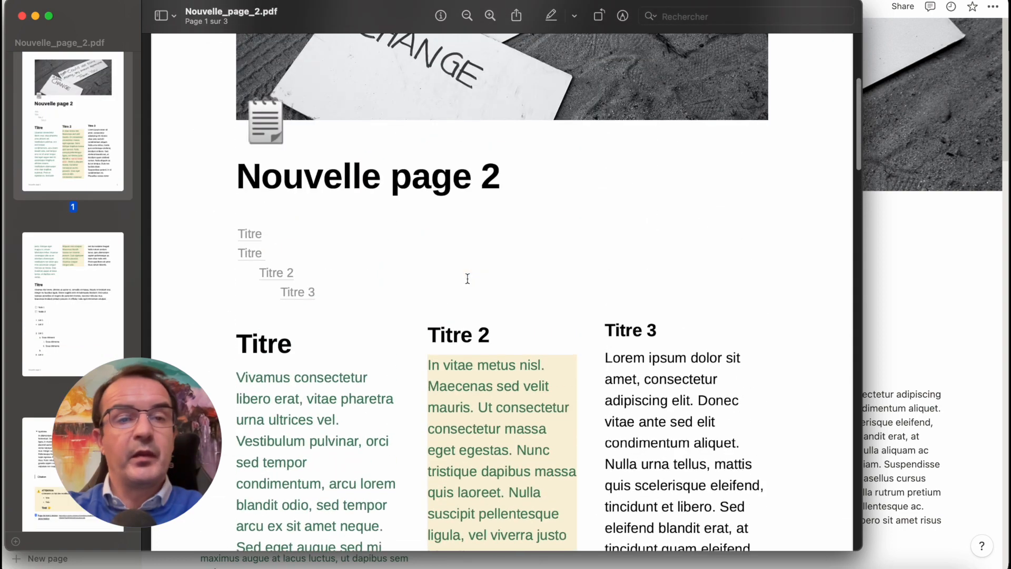
click(22, 15)
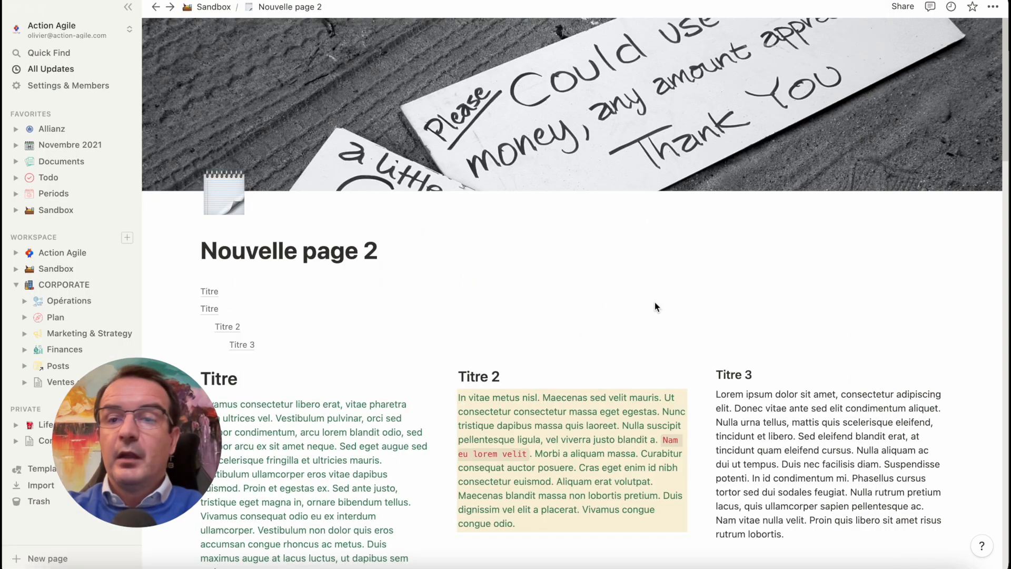
Export Nouvelle page 2 again as a PDF with the scale percent set to 60
click(993, 9)
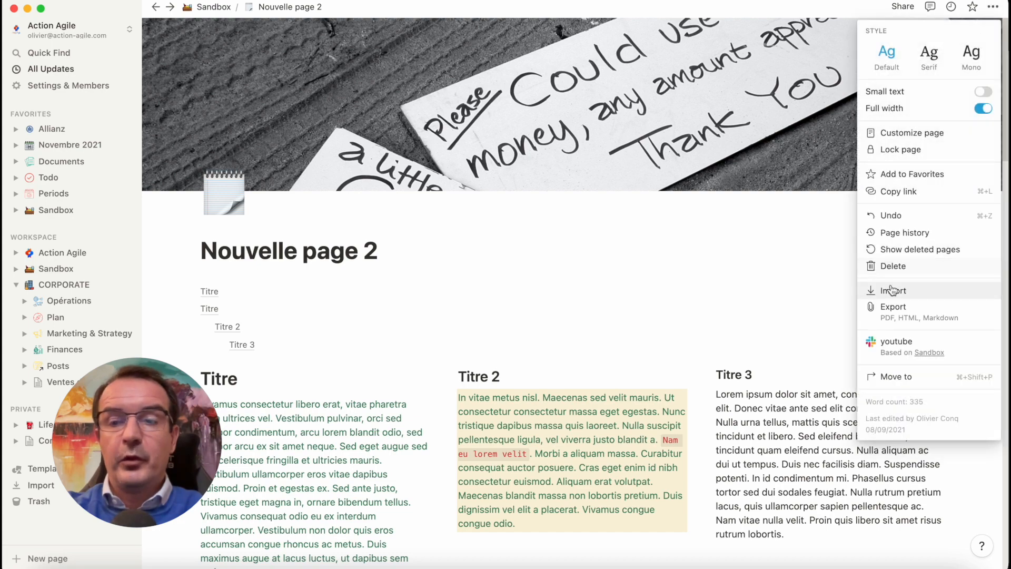
click(893, 307)
double_click(571, 291)
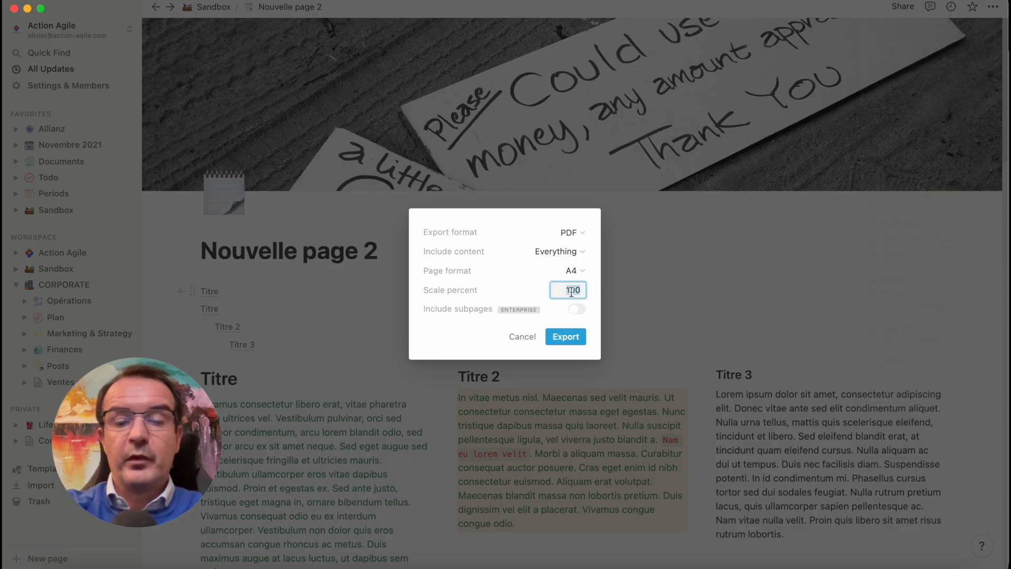
text(60)
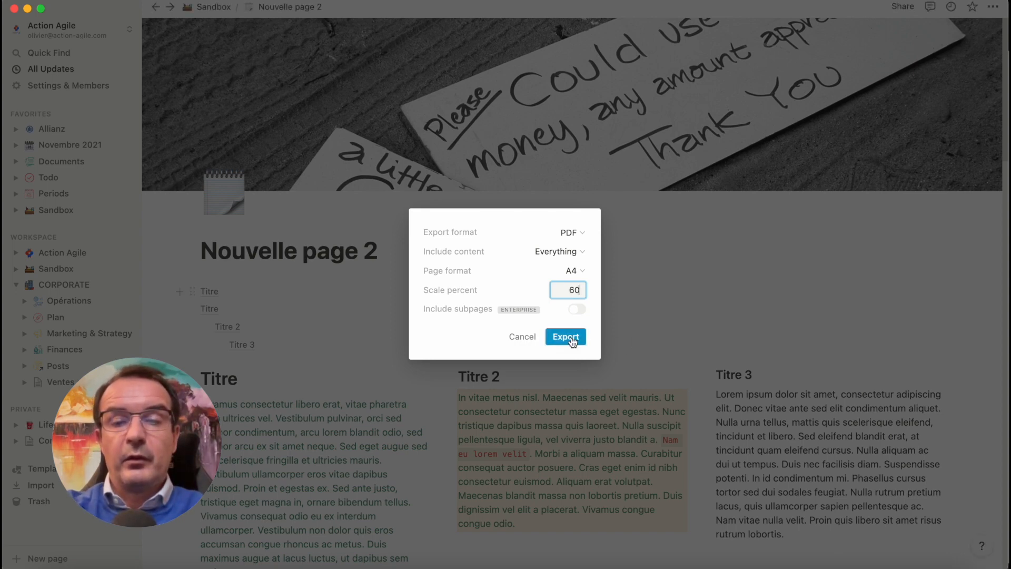
click(573, 340)
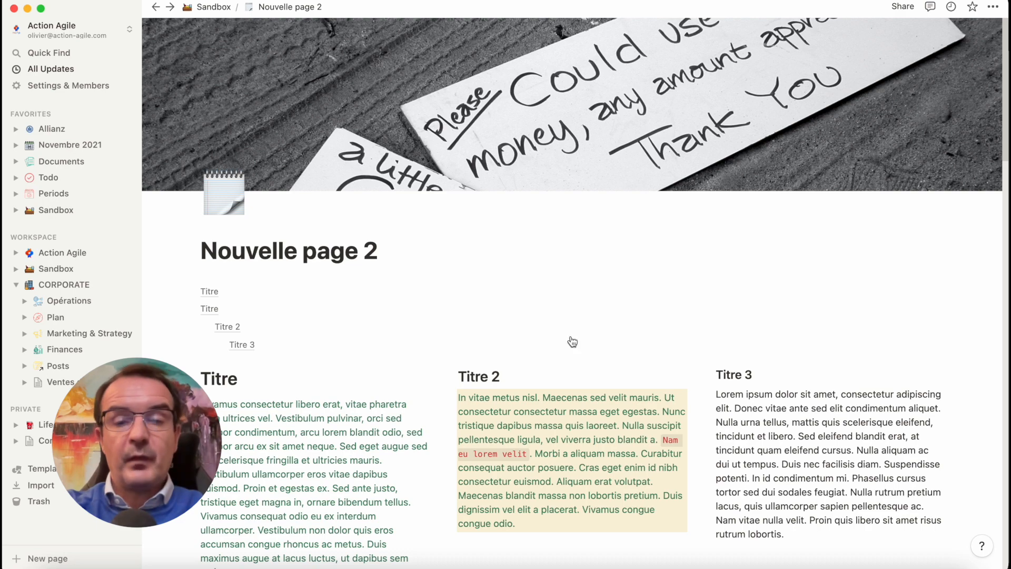
Name the exported file Nouvelle_page_3.pdf and save it in Downloads
key(Right)
key(Left)
key(shift+Right)
text(3)
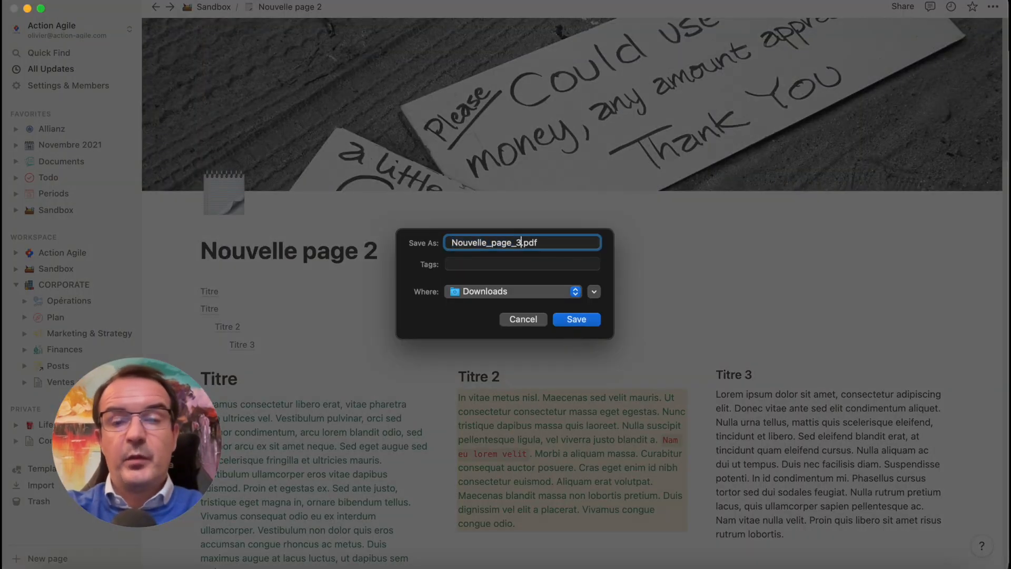
key(Return)
Open the exported Nouvelle_page_3.pdf from Downloads and examine how the columns, lists, toggle, callout and embeds are rendered at the reduced scale
click(870, 549)
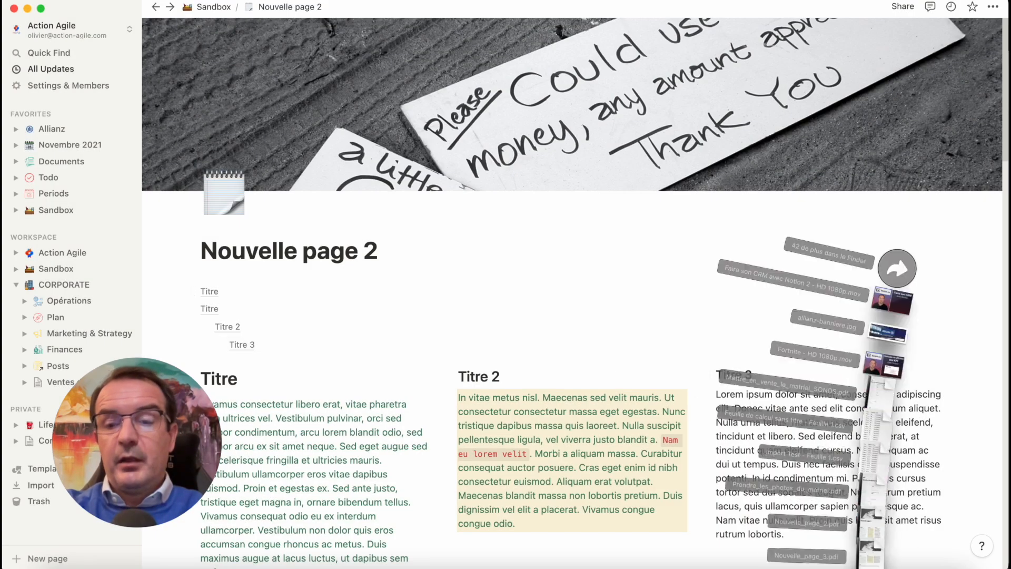
click(870, 549)
scroll(766, 324, down, 3)
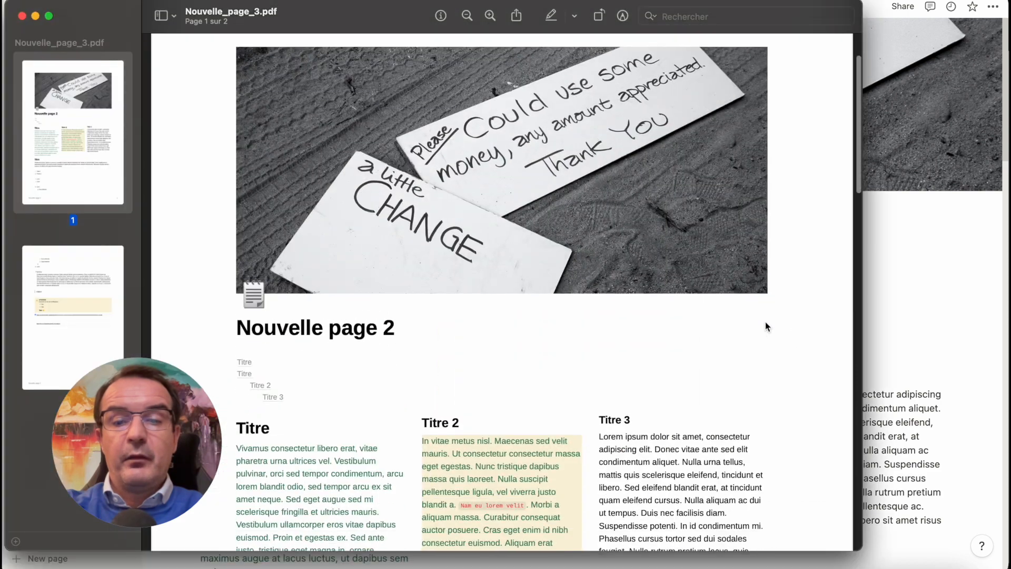
scroll(765, 322, down, 10)
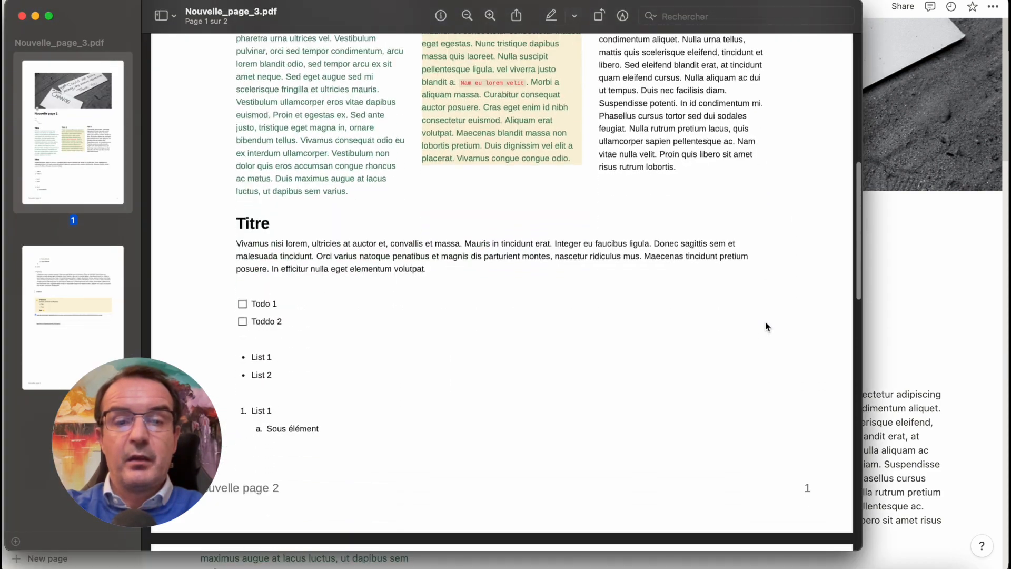
scroll(766, 324, down, 15)
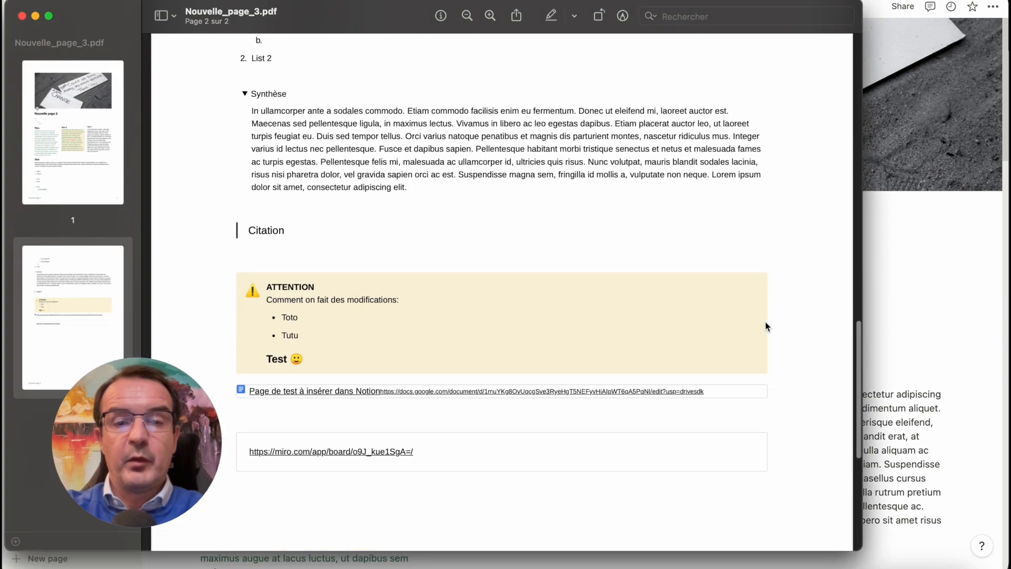
scroll(766, 327, up, 15)
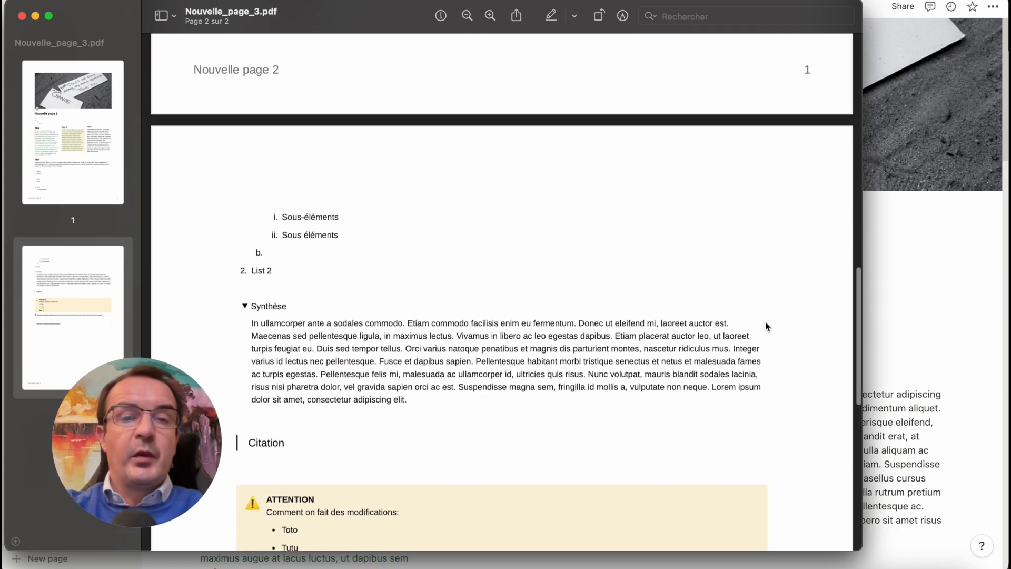
scroll(766, 321, up, 8)
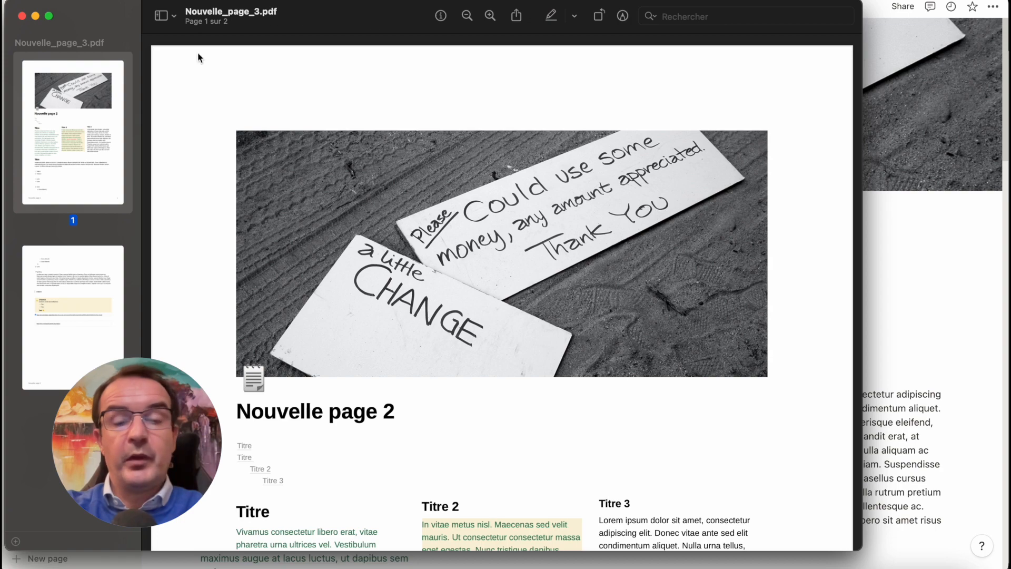
scroll(566, 440, down, 5)
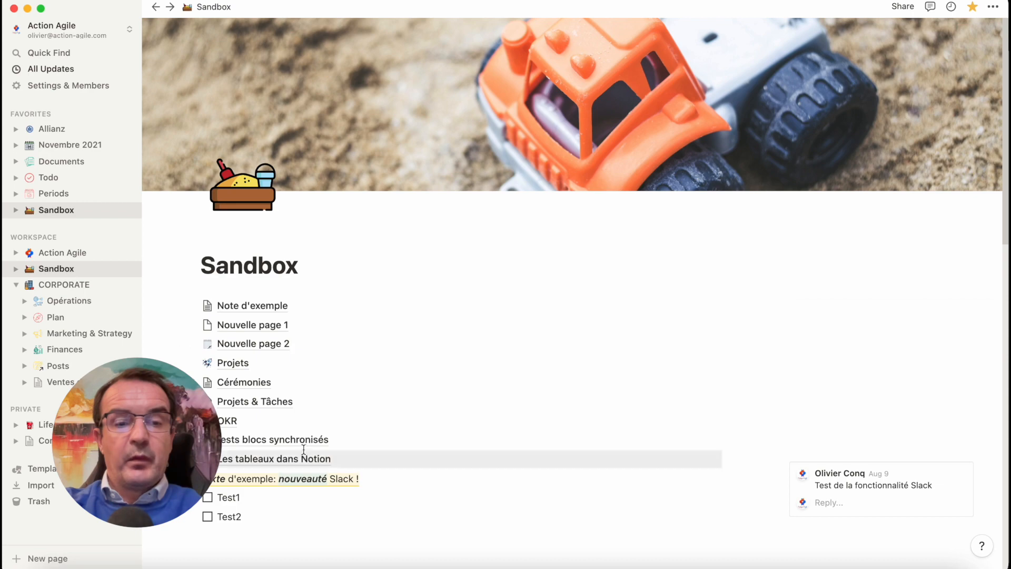
Open the page "Les tableaux dans Notion" from Sandbox and look through the tag groups of its Opérations table
click(287, 459)
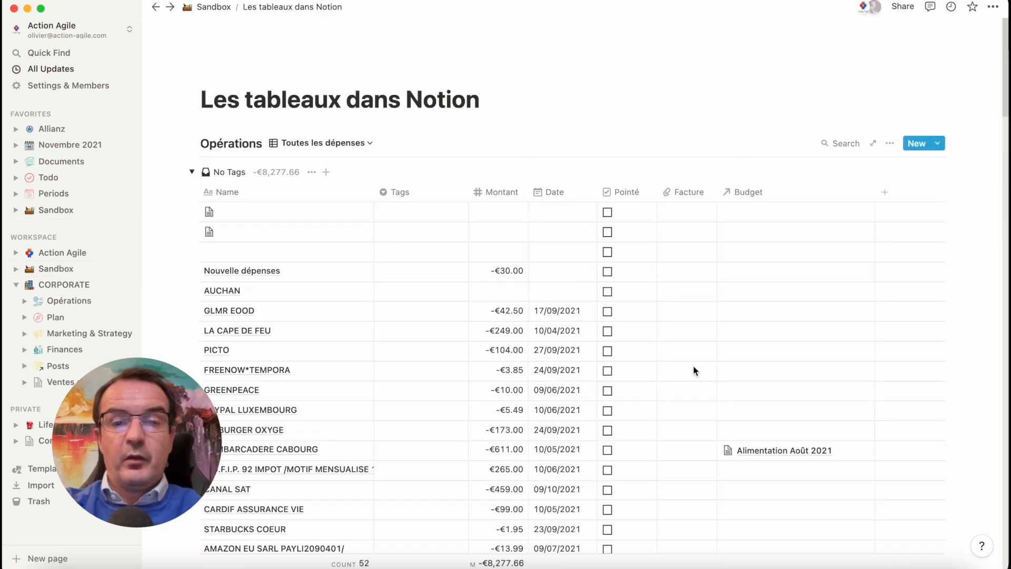
scroll(694, 370, down, 7)
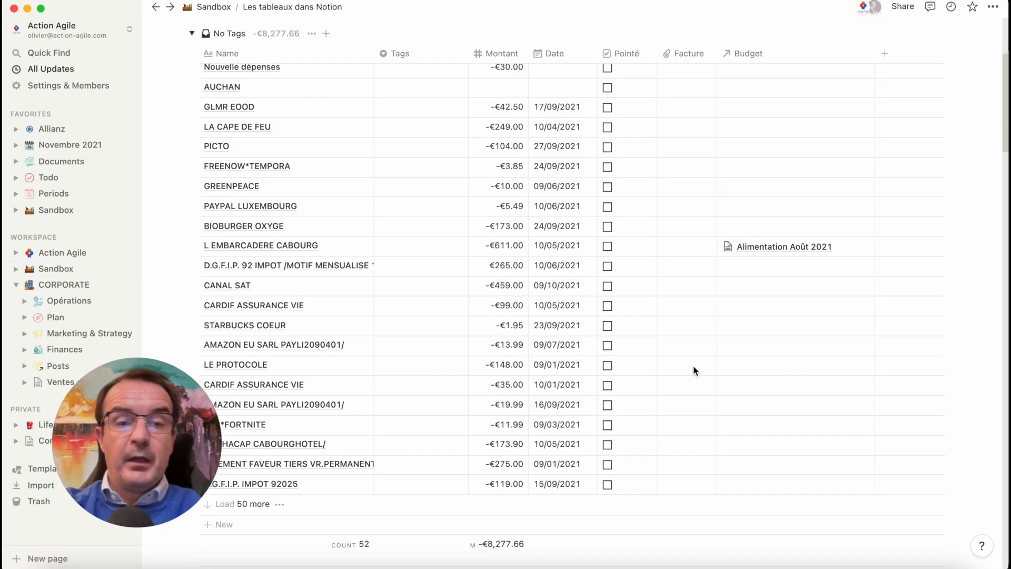
scroll(693, 368, down, 7)
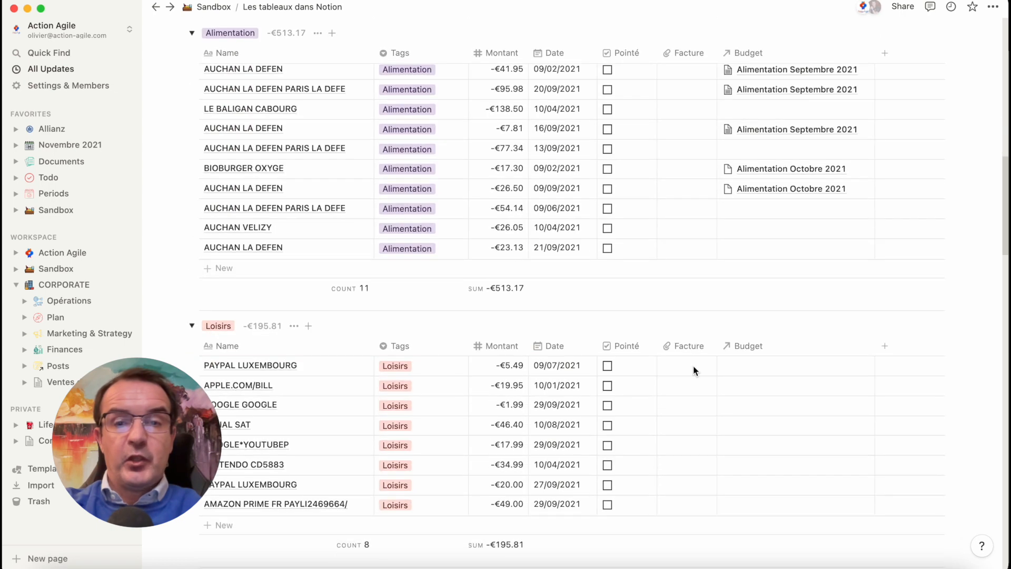
scroll(693, 368, up, 10)
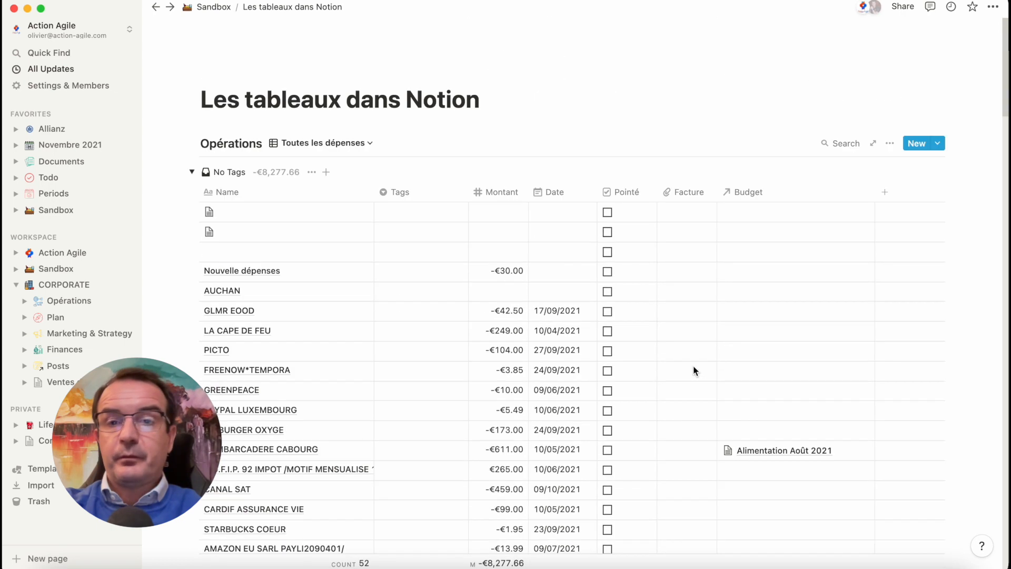
Export the page with all content in Markdown & CSV format and save it as Export CSV.zip in Downloads
click(992, 6)
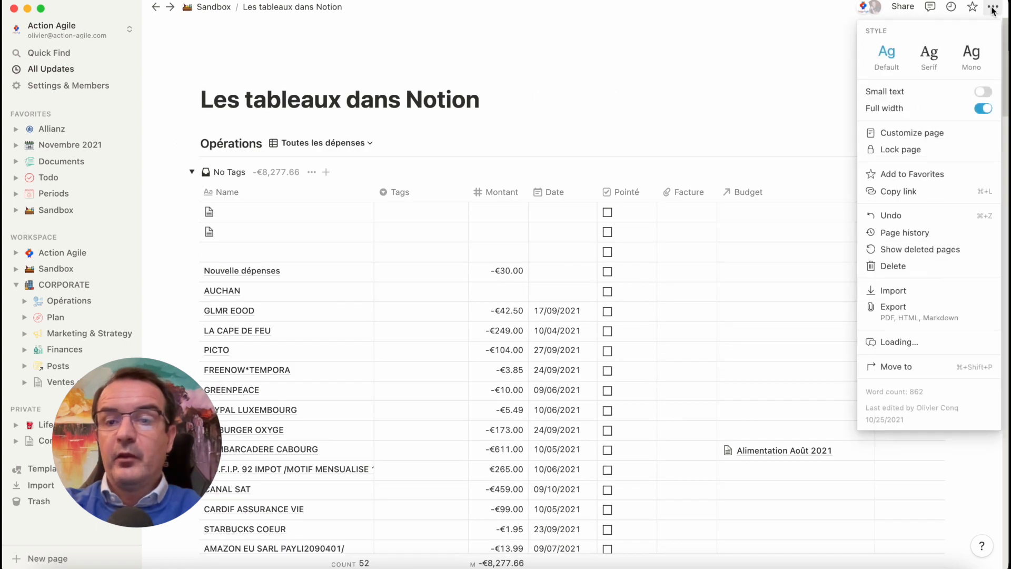
click(911, 313)
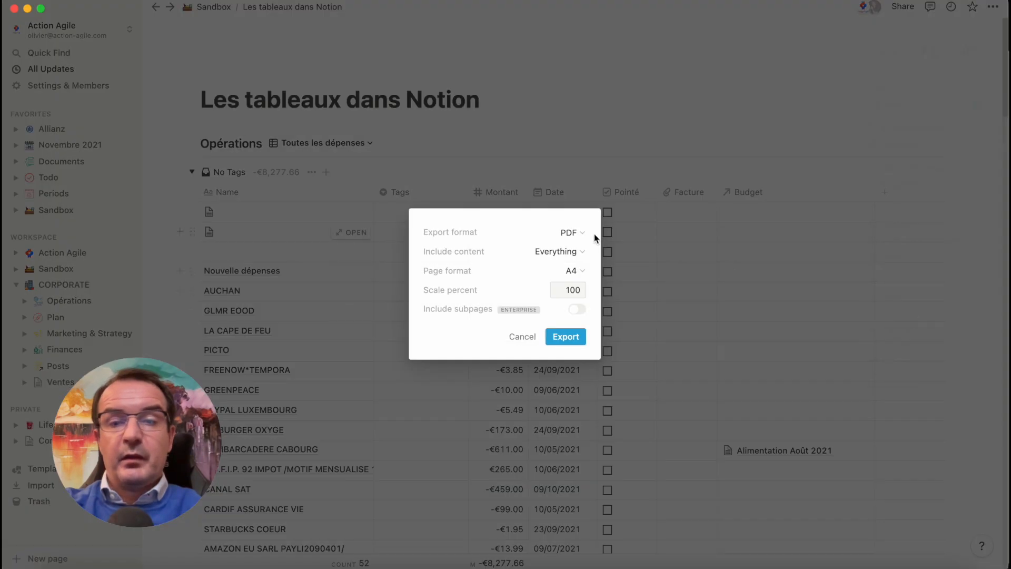
click(581, 232)
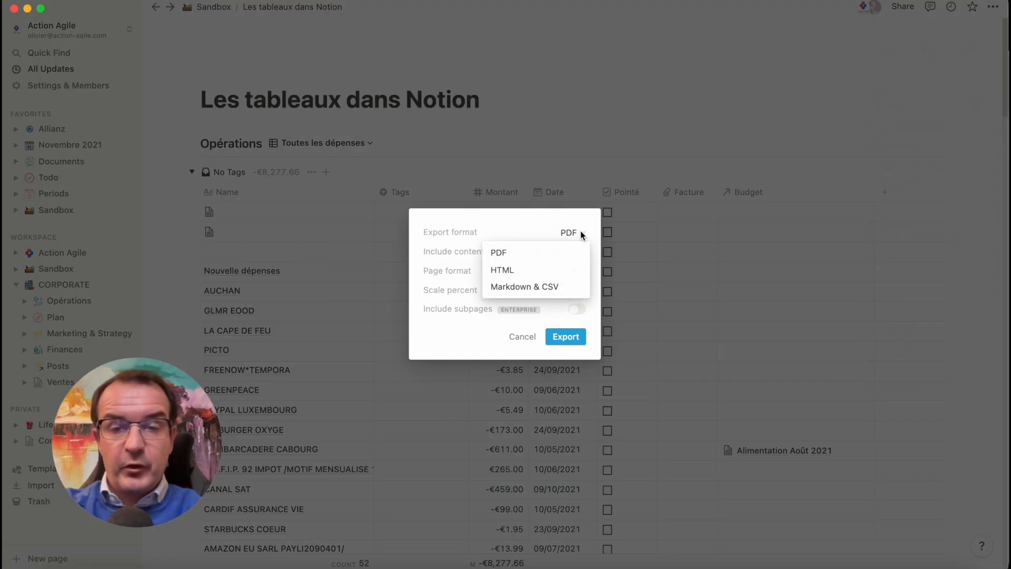
click(555, 287)
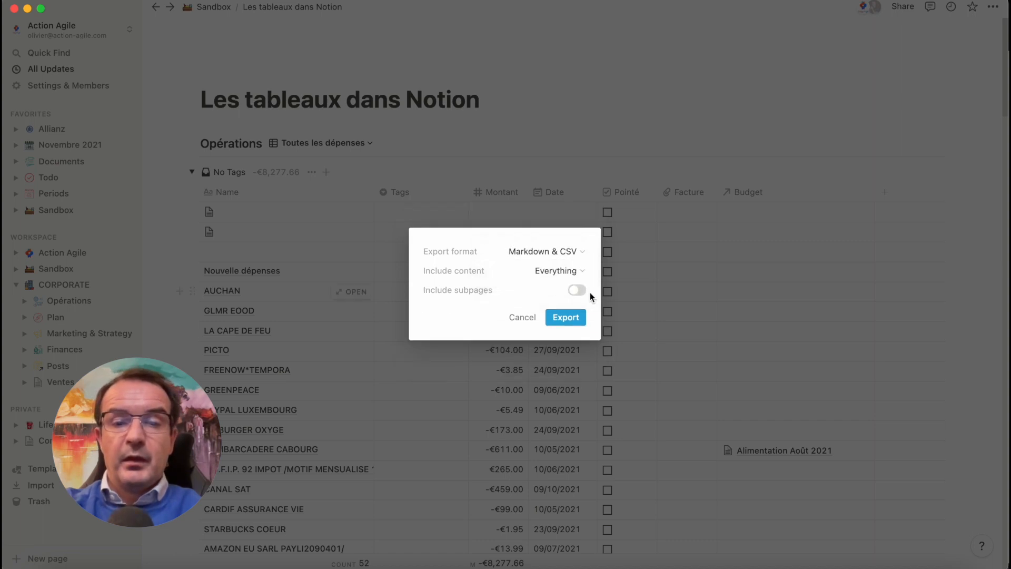
click(570, 316)
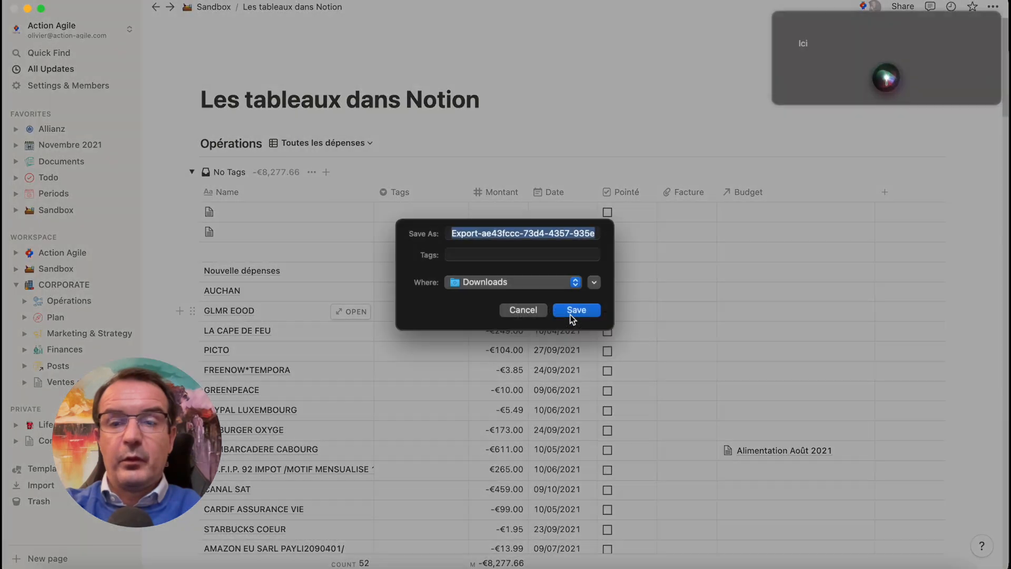
text(Export CS)
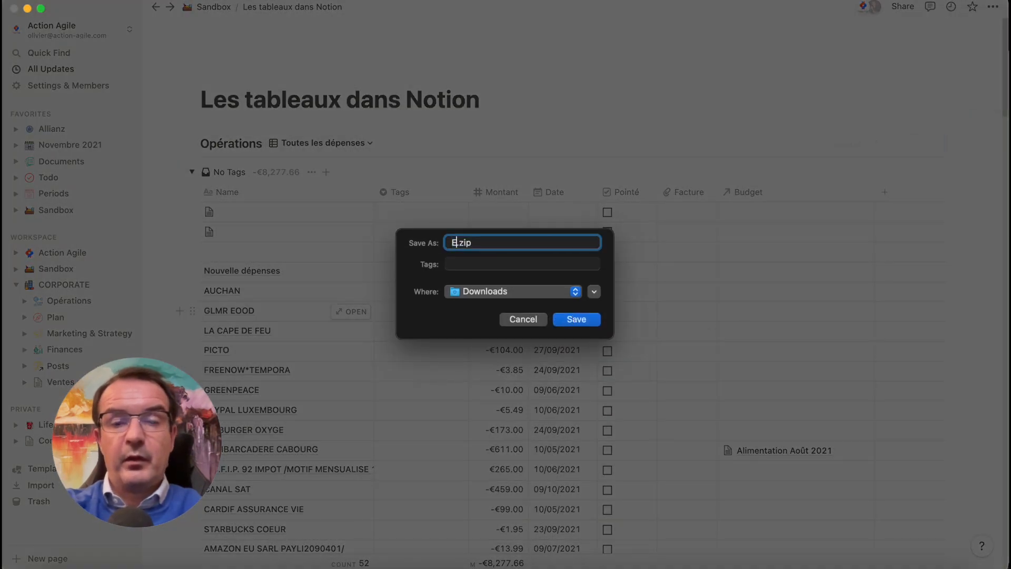
text(V)
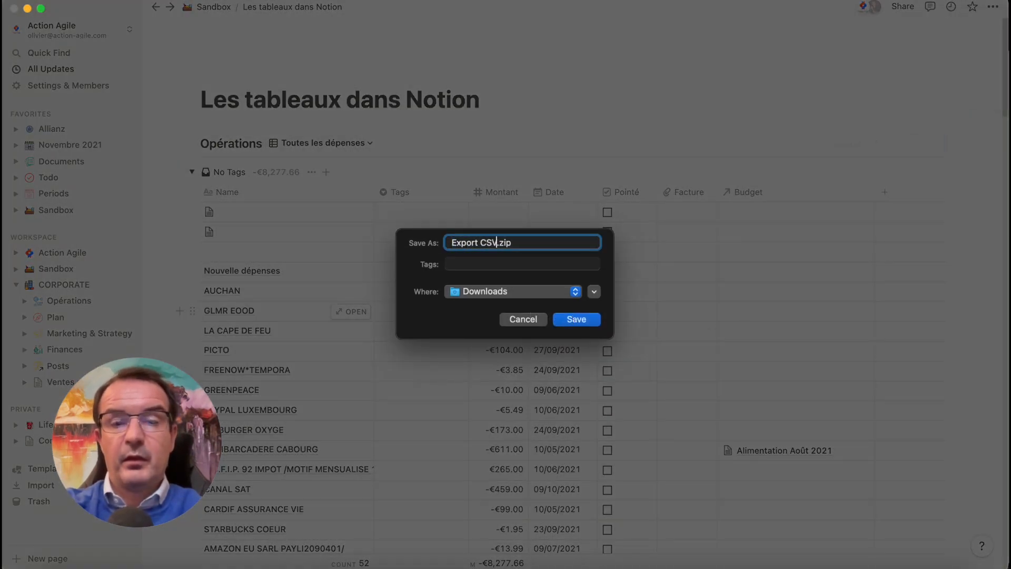
key(Return)
Extract Export CSV.zip in the Downloads folder and locate the archive and its extracted Markdown file in Finder
click(869, 566)
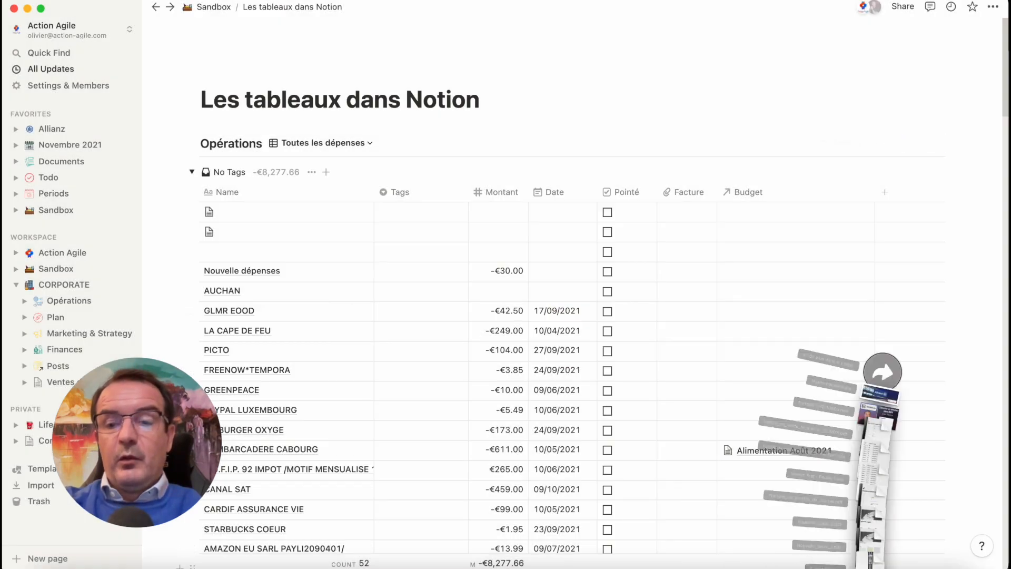
click(869, 546)
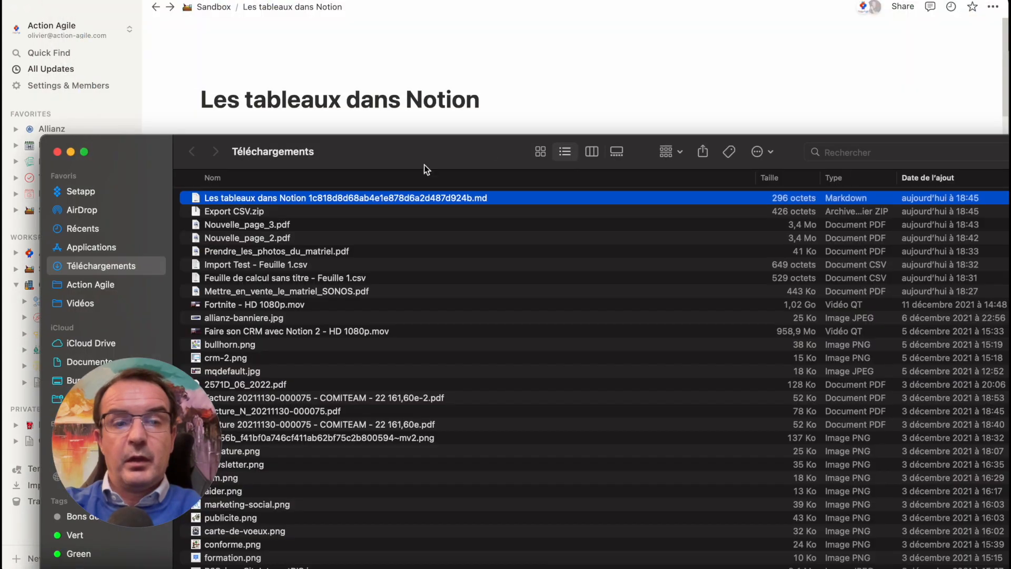
double_click(426, 167)
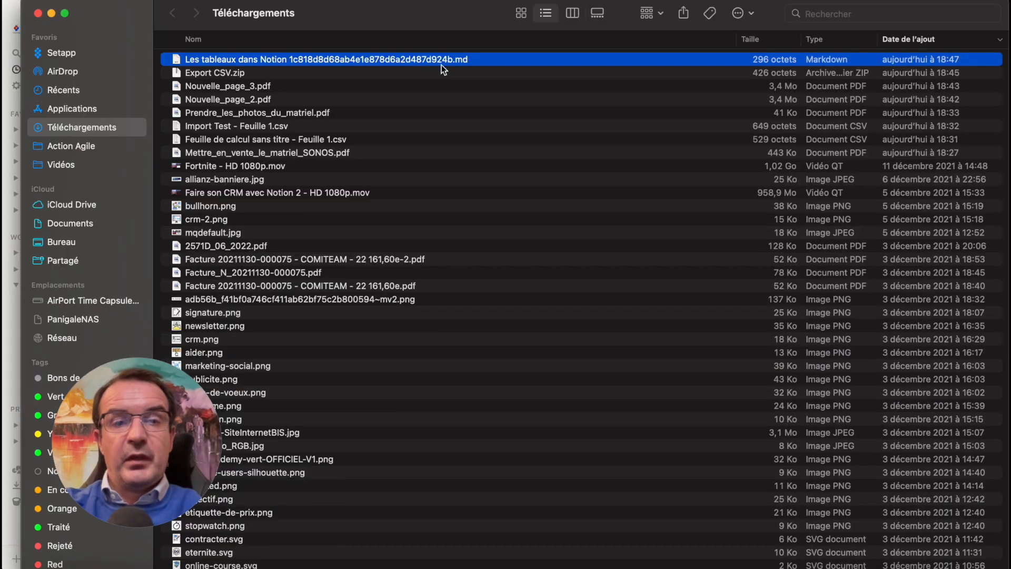
click(222, 74)
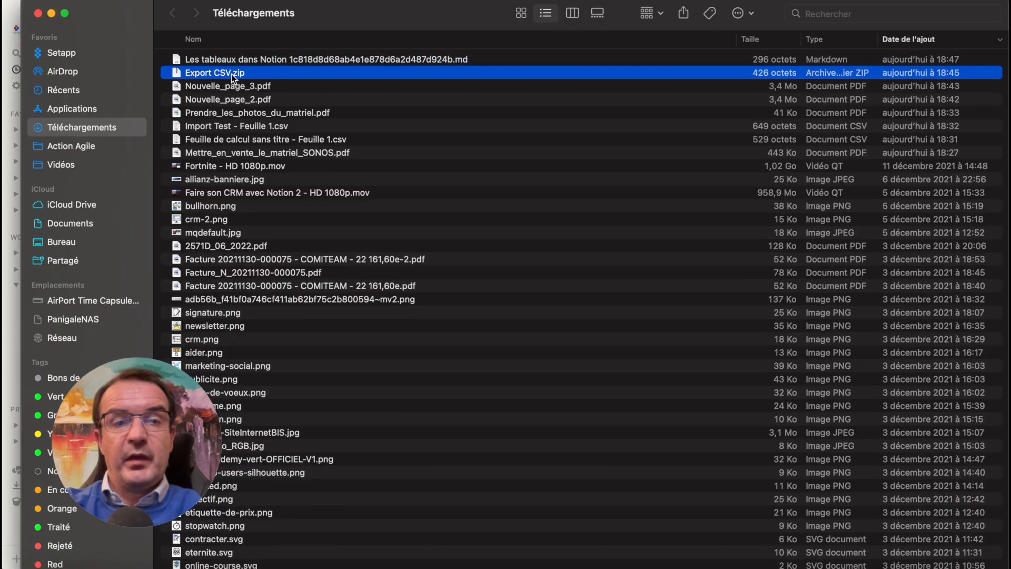
Open the extracted "Les tableaux dans Notion" Markdown file, examine how the tables were exported, and close the file and the Finder window
click(310, 60)
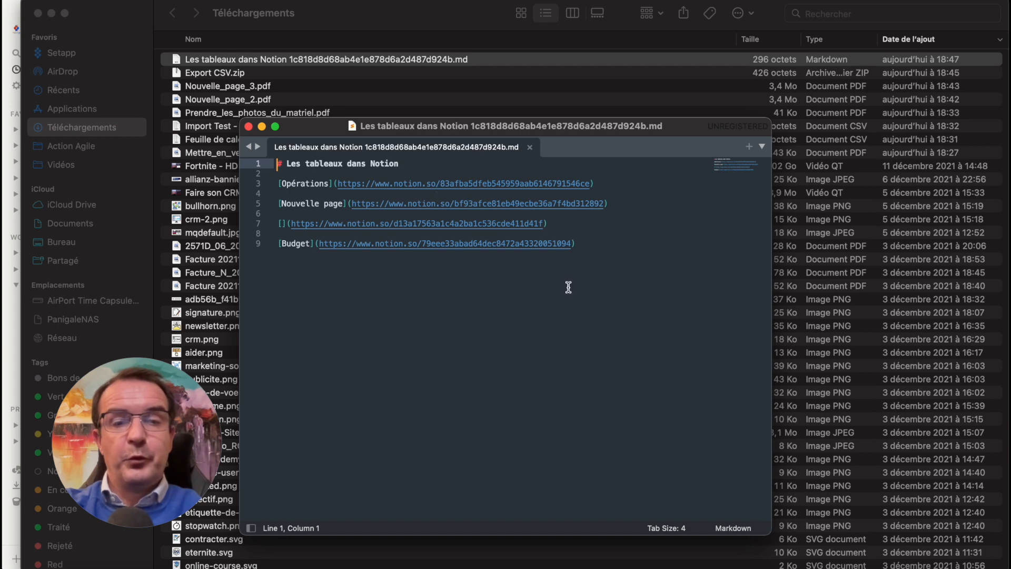
click(597, 243)
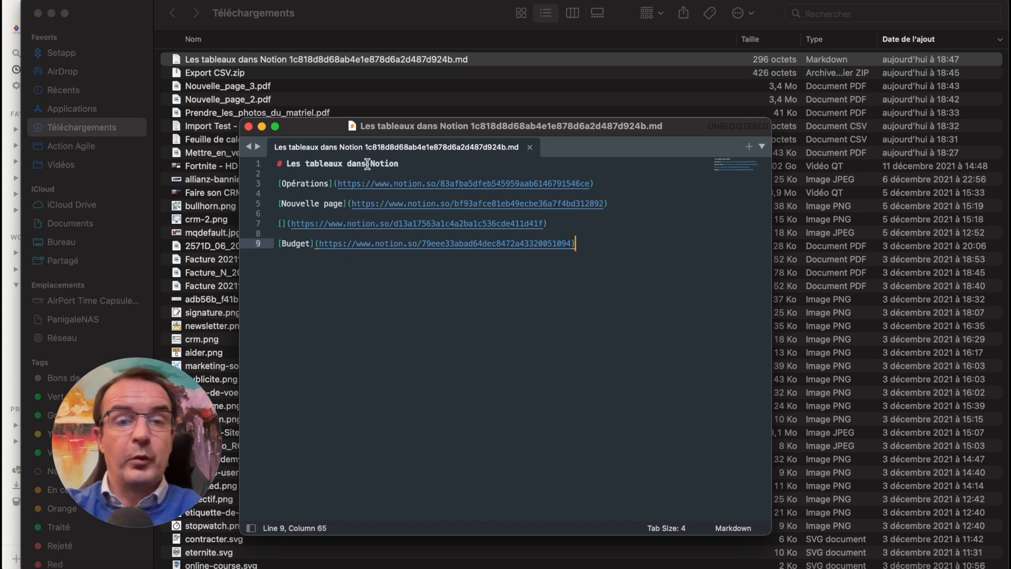
click(248, 127)
click(39, 12)
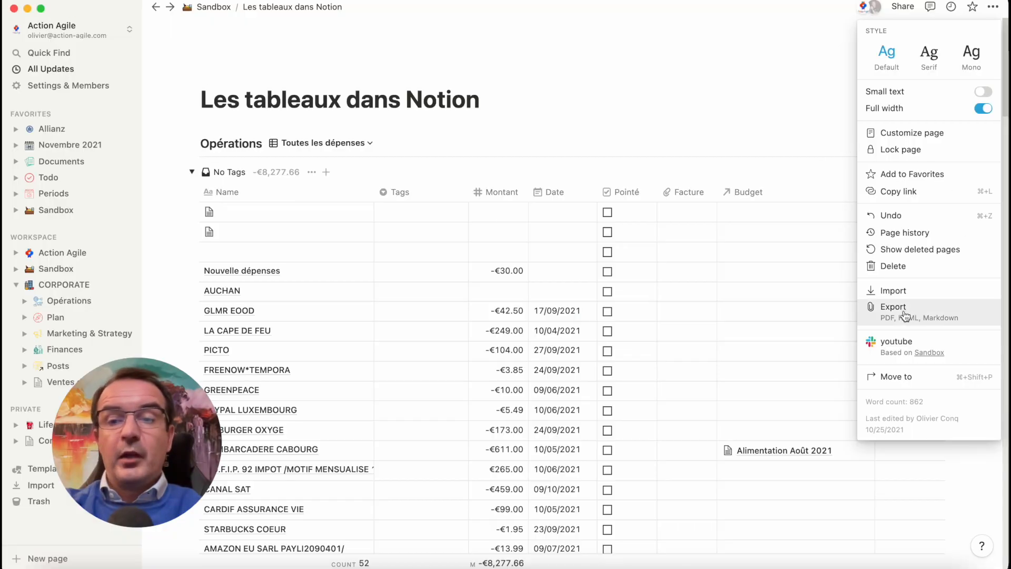
Export the page as an A4 PDF with the scale percent set to 70 and save it as Les_tableaux_dans_Notion.pdf in Downloads
click(877, 302)
click(579, 252)
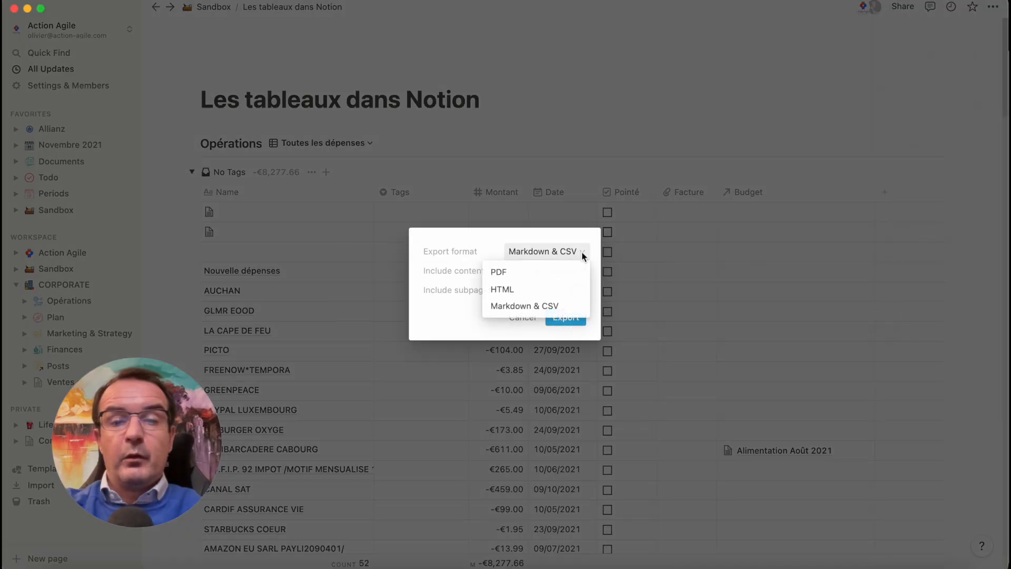
click(547, 273)
double_click(574, 291)
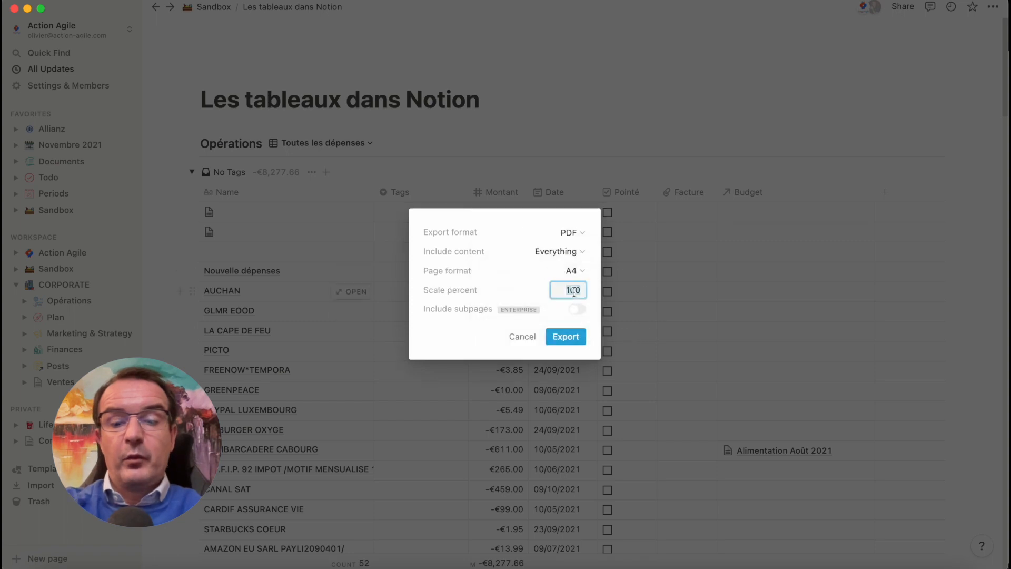
text(70)
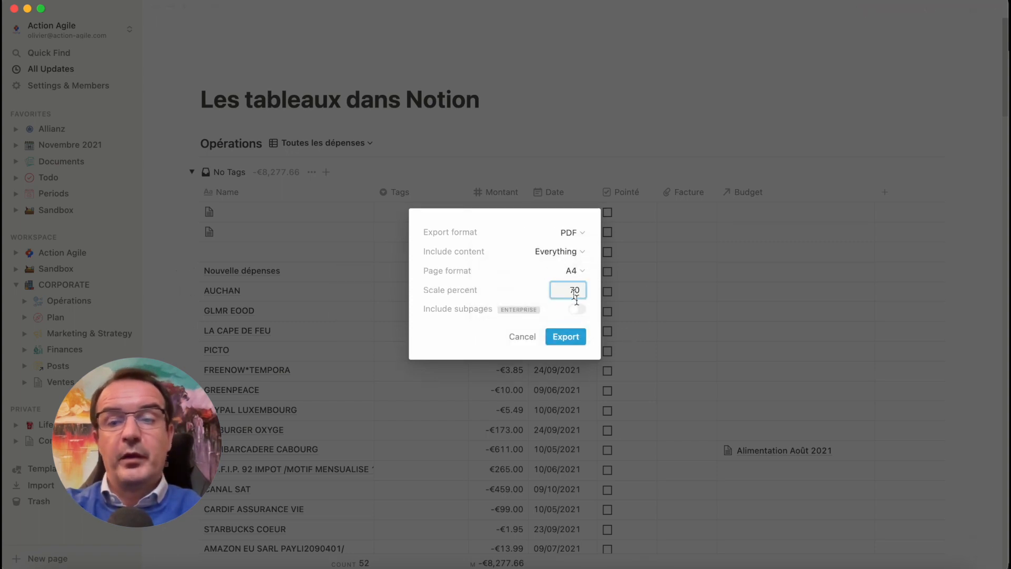
click(573, 336)
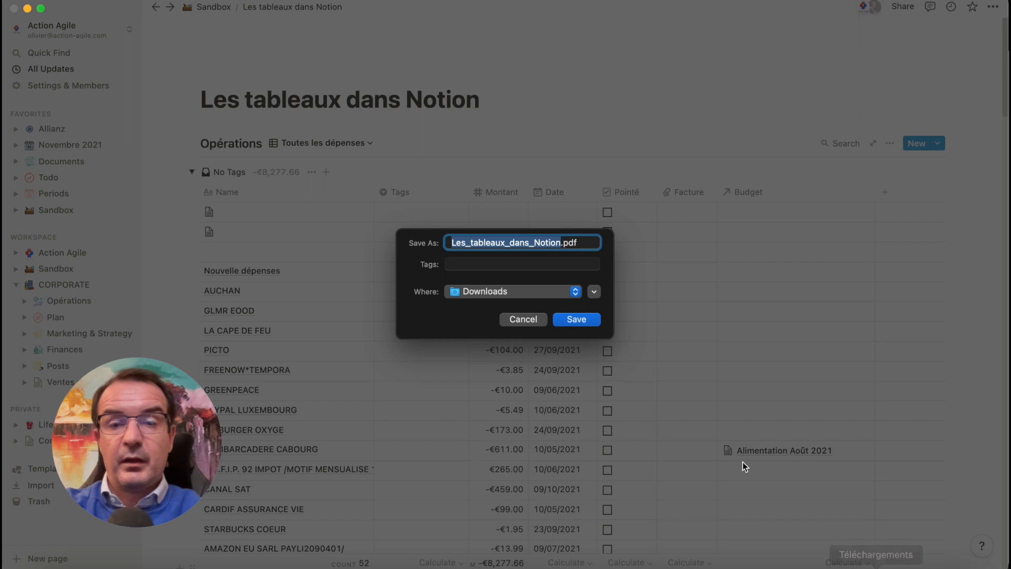
click(591, 323)
Open Les_tableaux_dans_Notion.pdf from Downloads and compare its table columns and grouping with the original Notion page
click(878, 566)
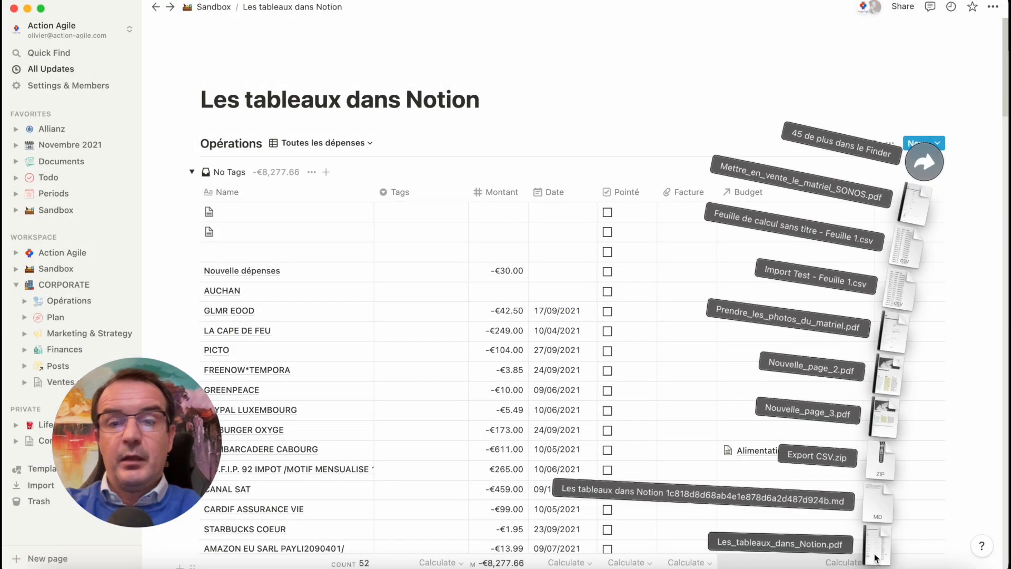
click(877, 556)
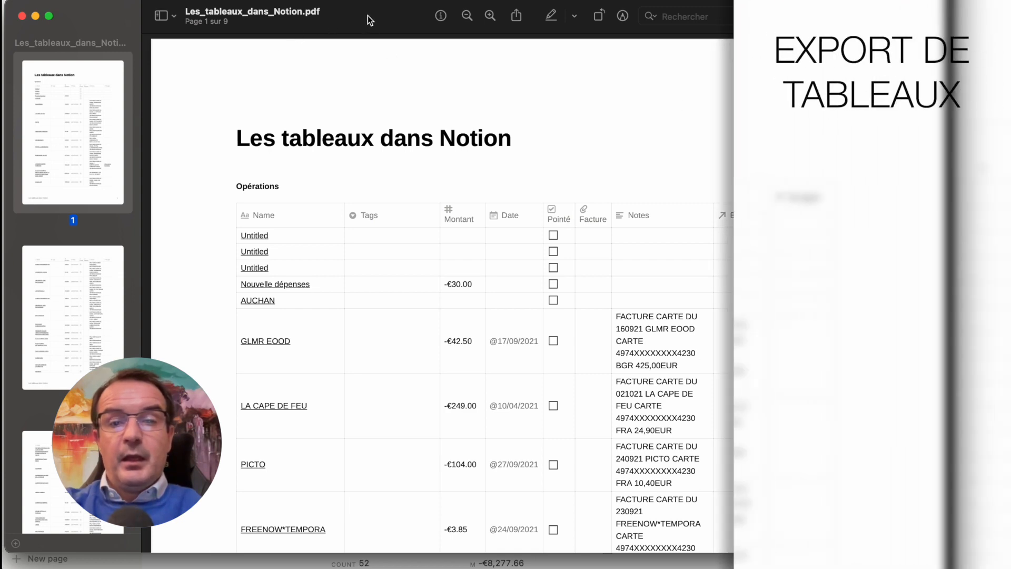
drag(367, 15, 424, 237)
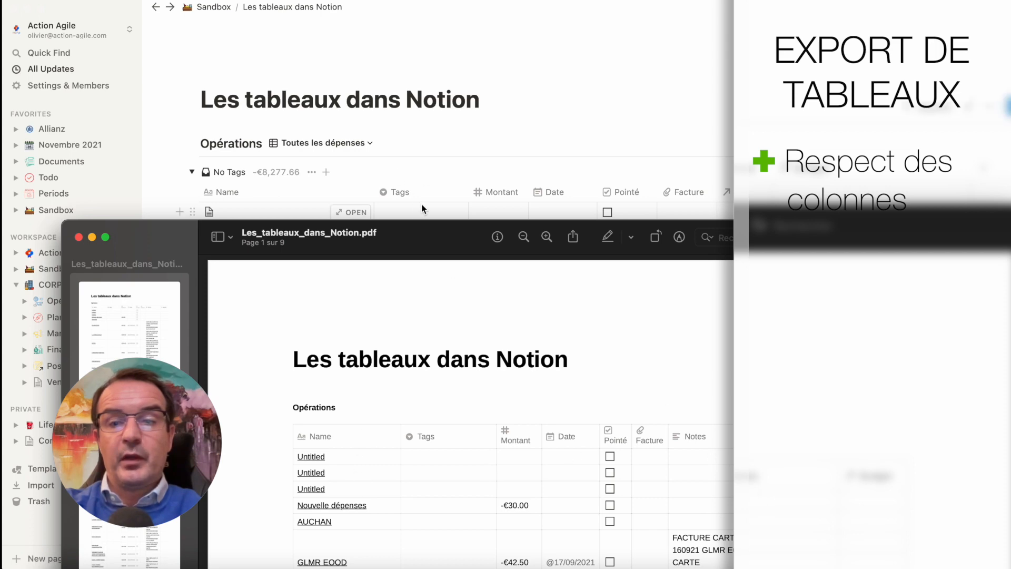
drag(453, 224, 462, 4)
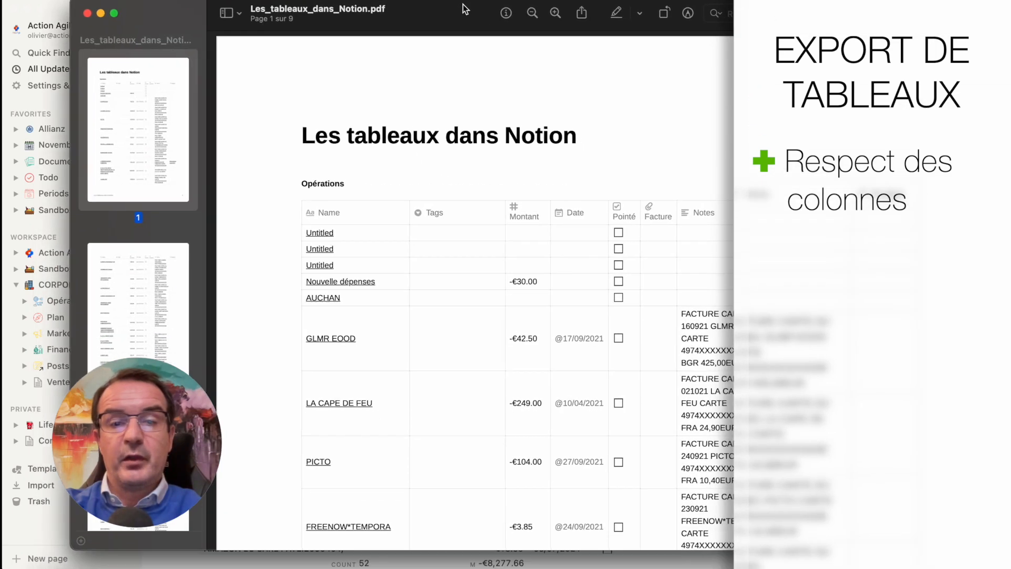
scroll(514, 417, down, 15)
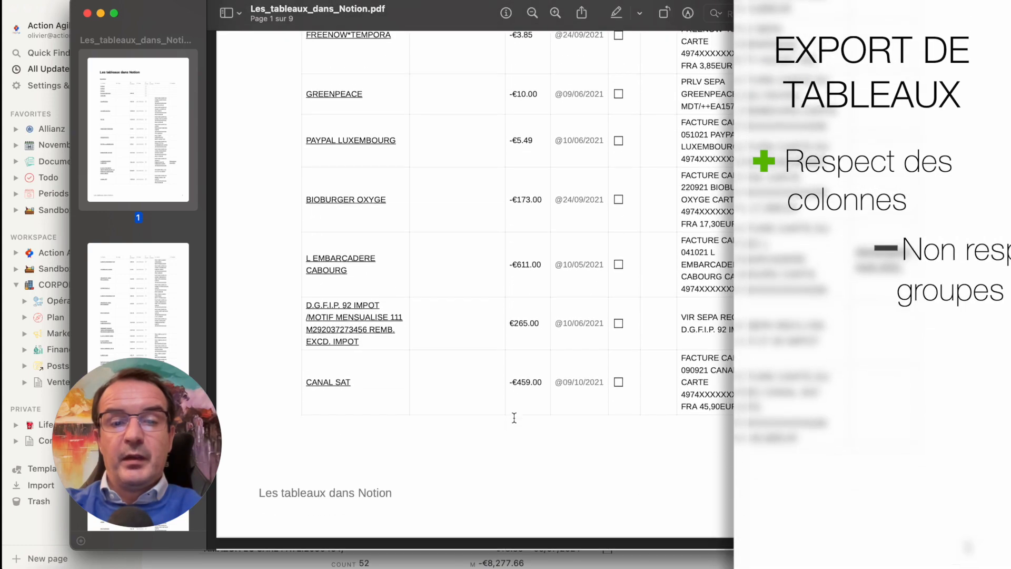
scroll(514, 418, down, 10)
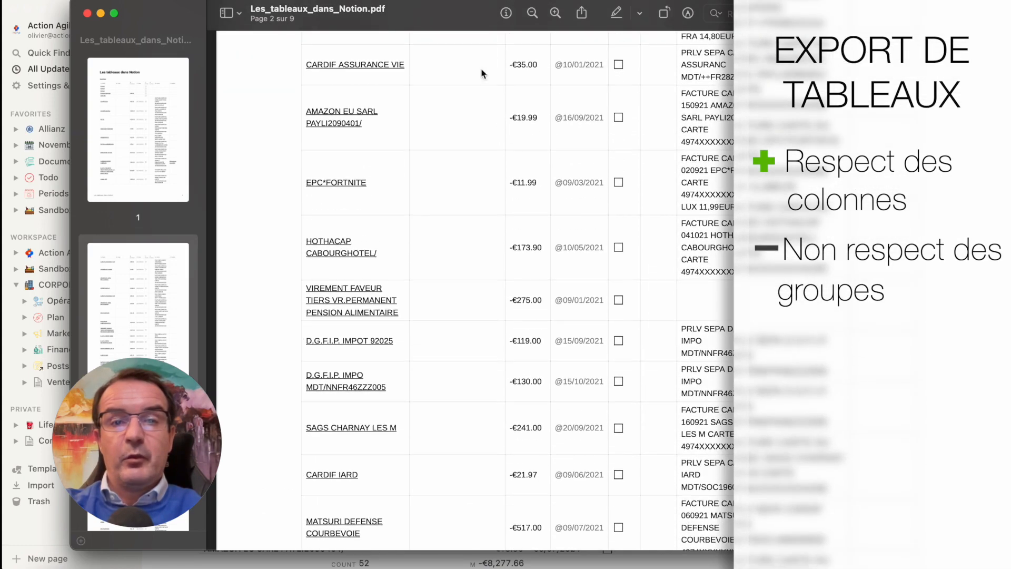
Move the PDF window aside and collapse the No Tags group of the Opérations table to look at the tag groups
drag(460, 4, 367, 488)
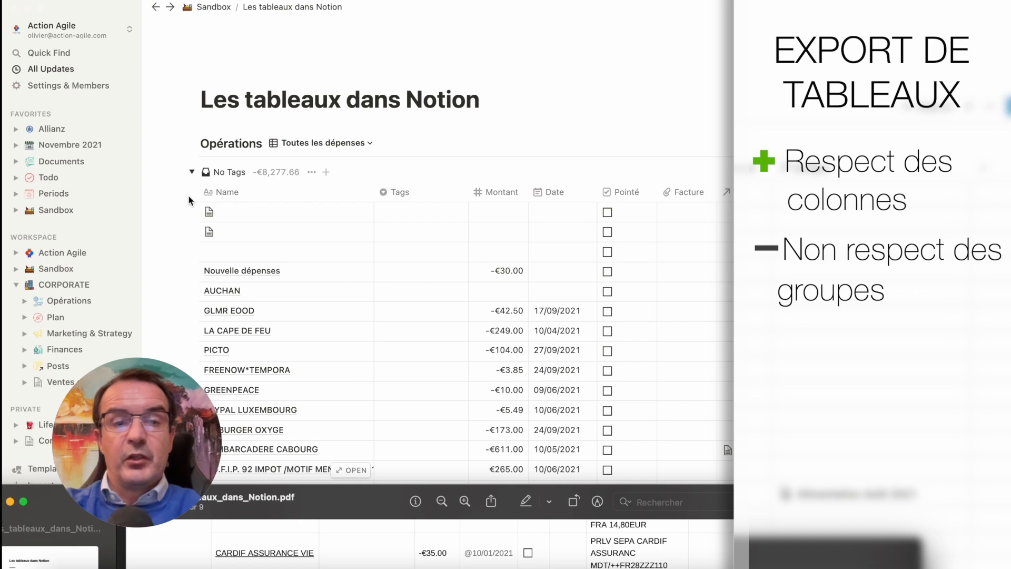
click(190, 176)
click(191, 172)
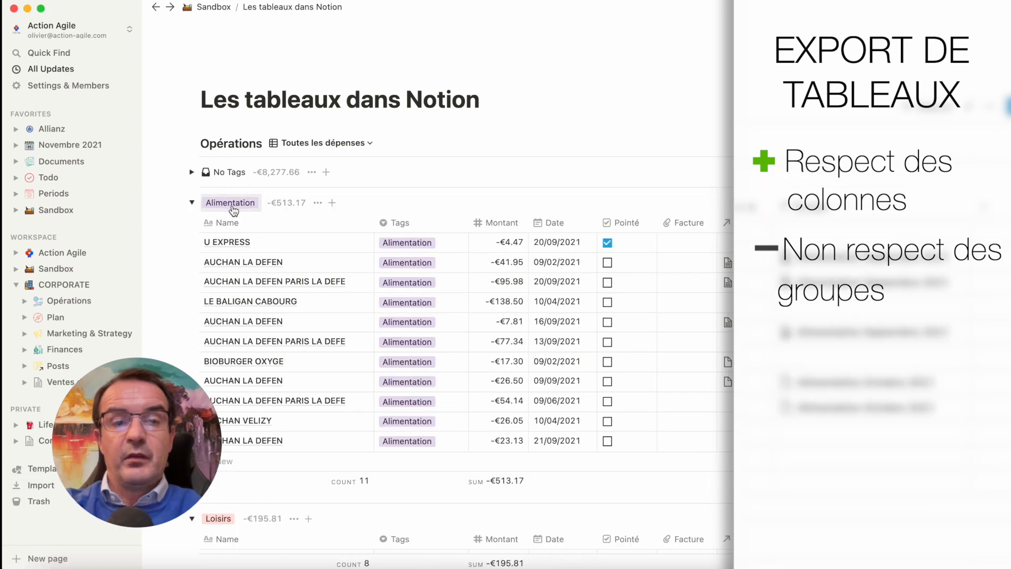
click(731, 566)
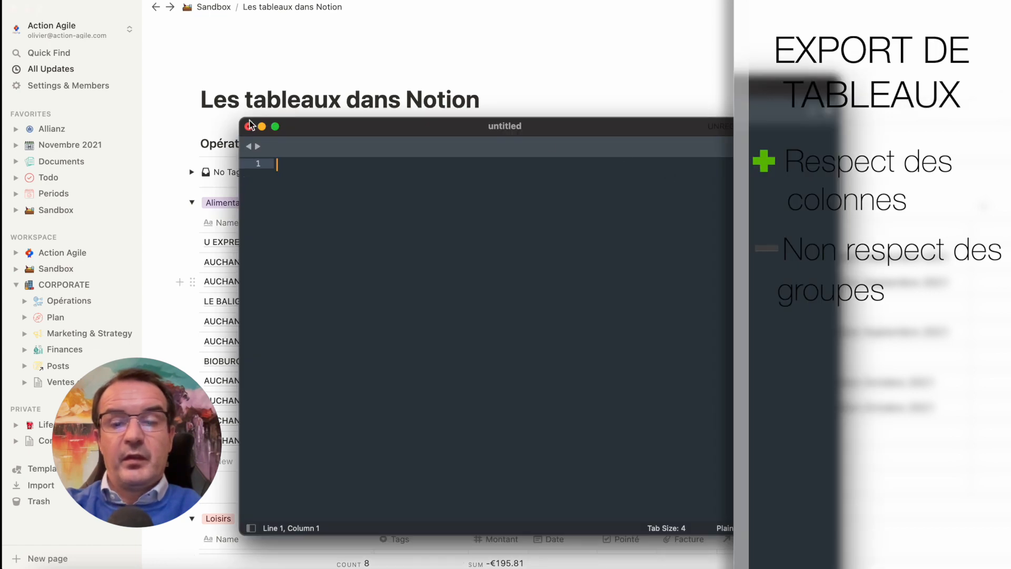
click(248, 126)
Return to Les_tableaux_dans_Notion.pdf, examine the remaining pages through the Budget table on page 8, and close the file
click(741, 567)
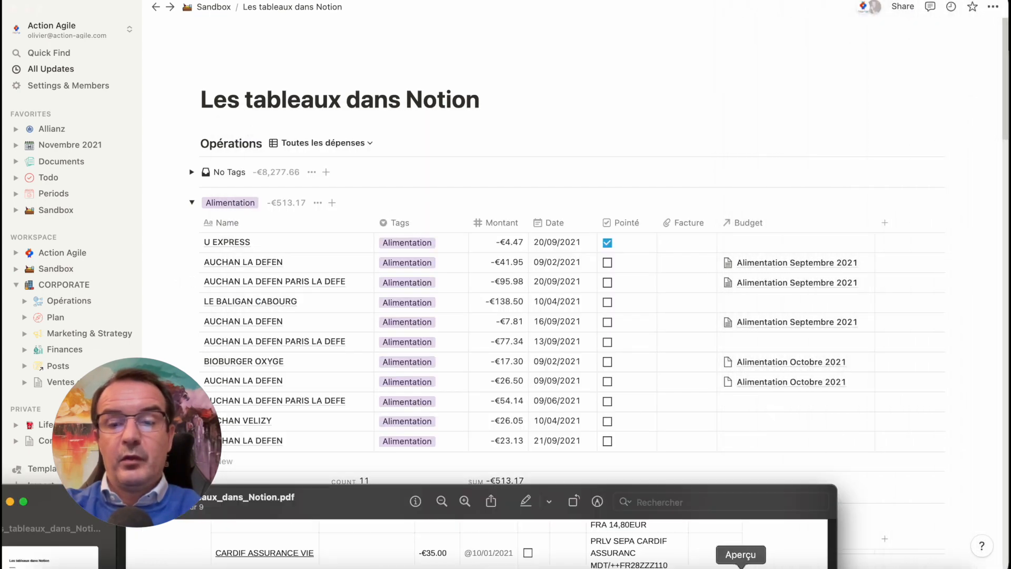
drag(334, 510, 419, 36)
scroll(633, 457, down, 15)
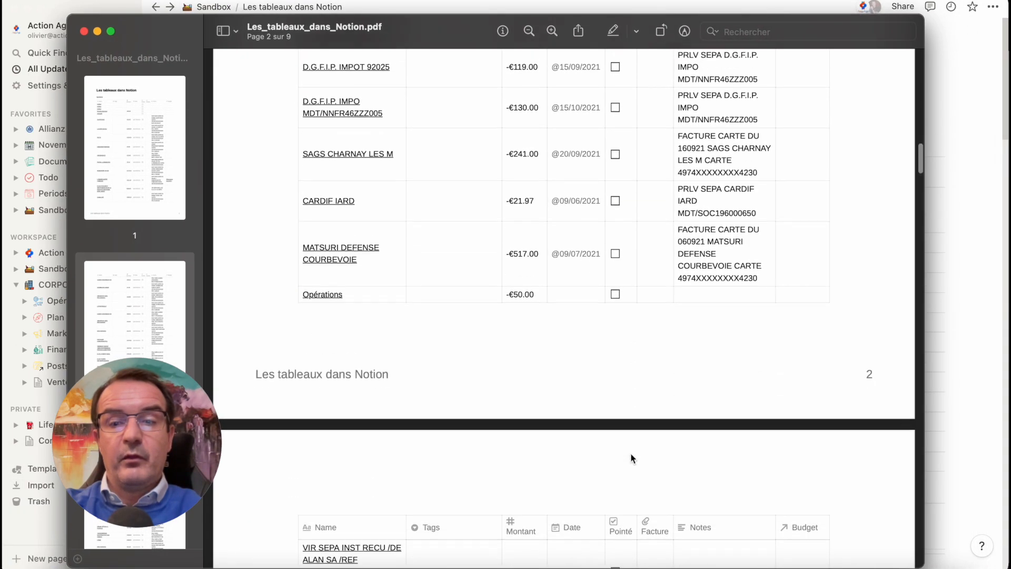
scroll(633, 458, down, 10)
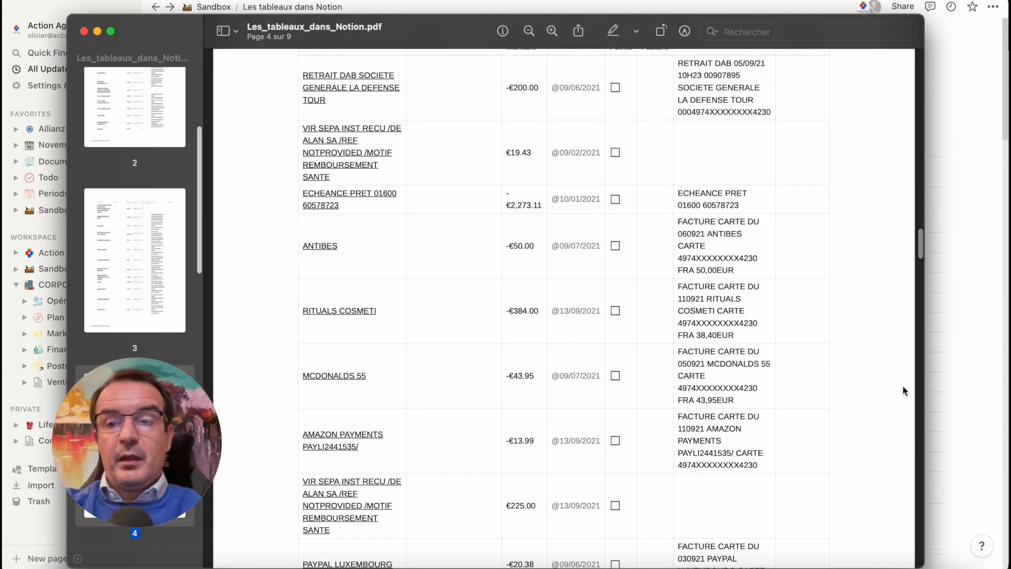
drag(918, 249, 918, 493)
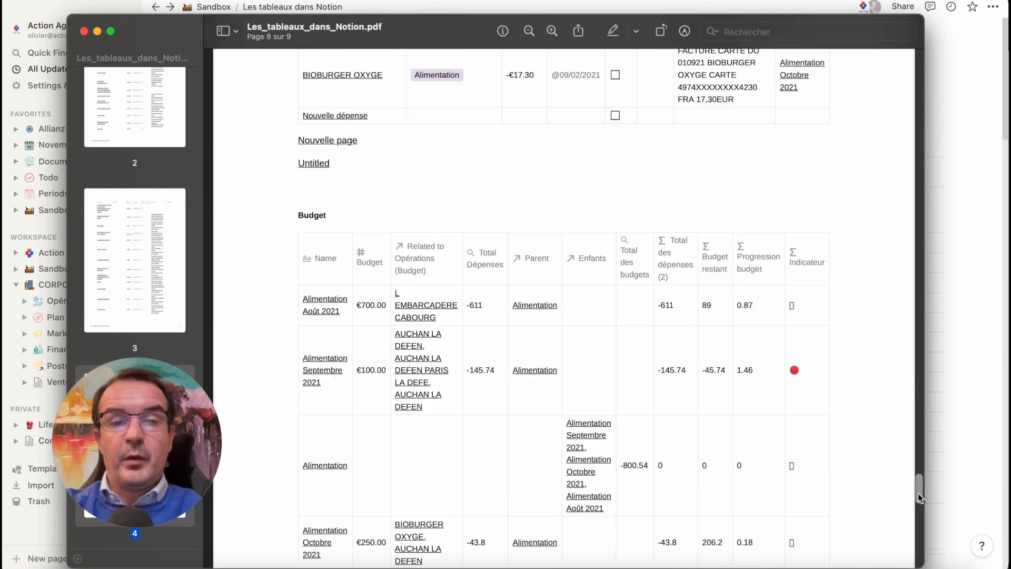
scroll(601, 457, down, 8)
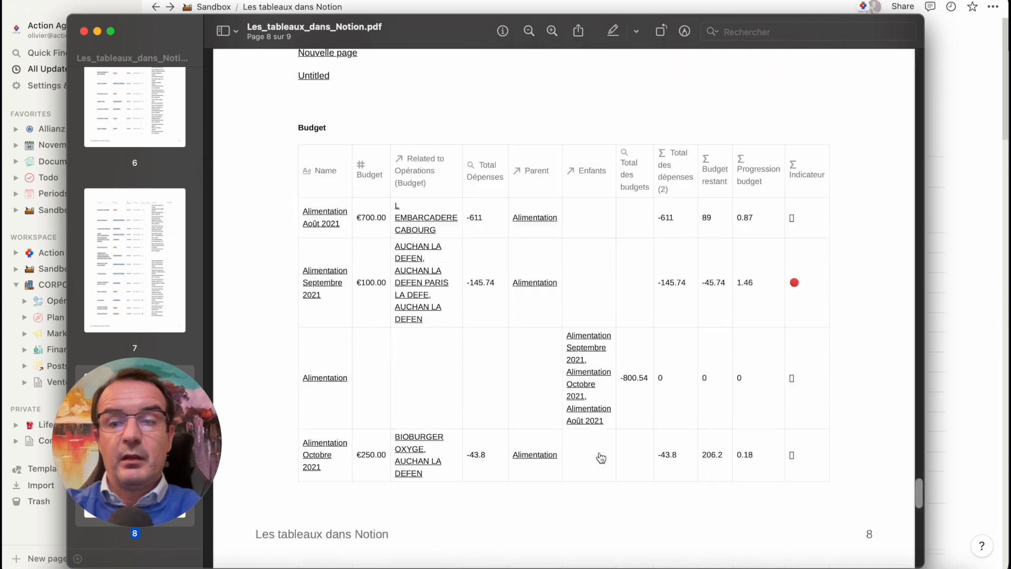
scroll(601, 458, down, 5)
scroll(601, 458, up, 10)
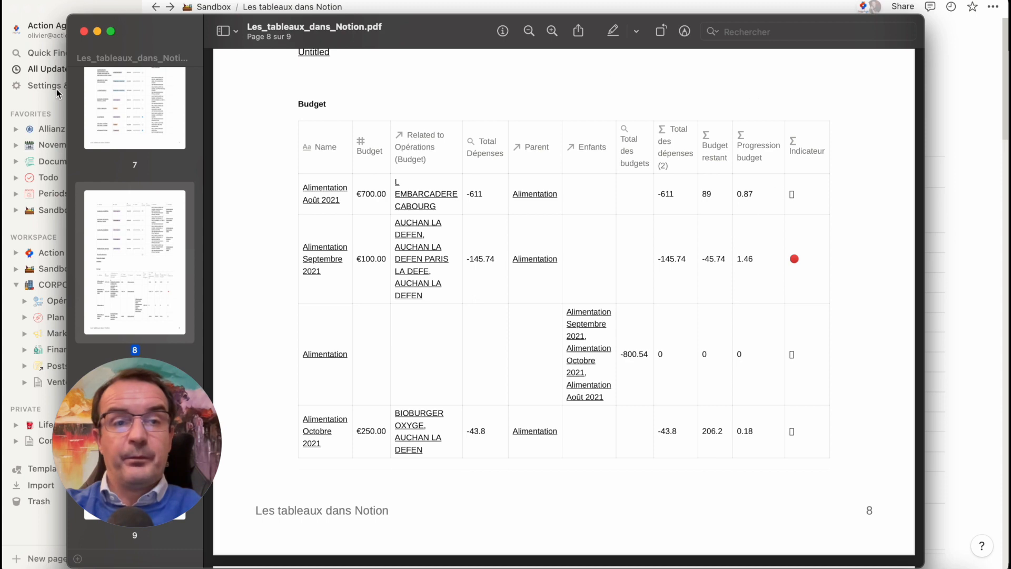
click(84, 32)
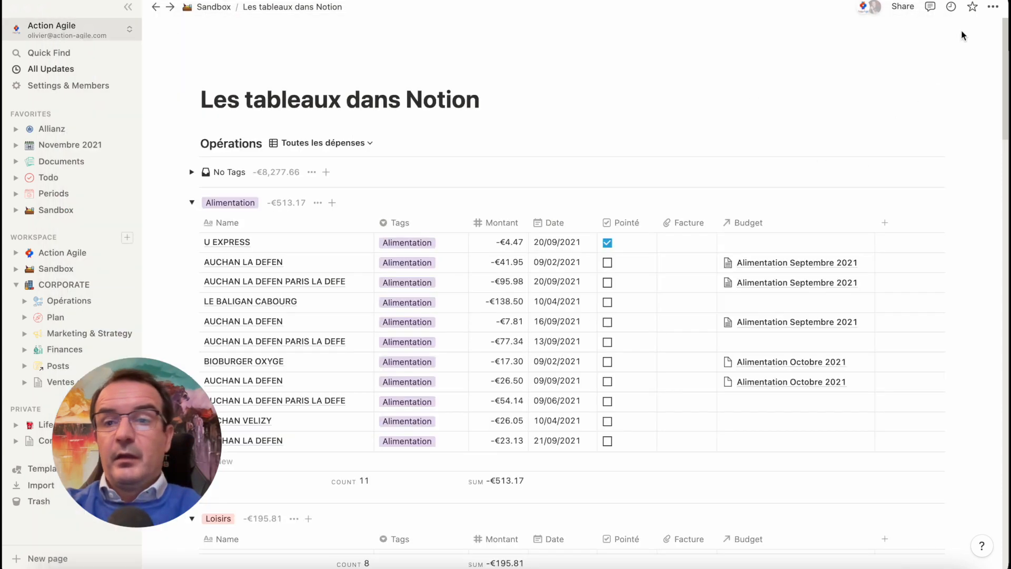
Review the PDF export options for the "Les tableaux dans Notion" page and cancel without exporting
click(992, 7)
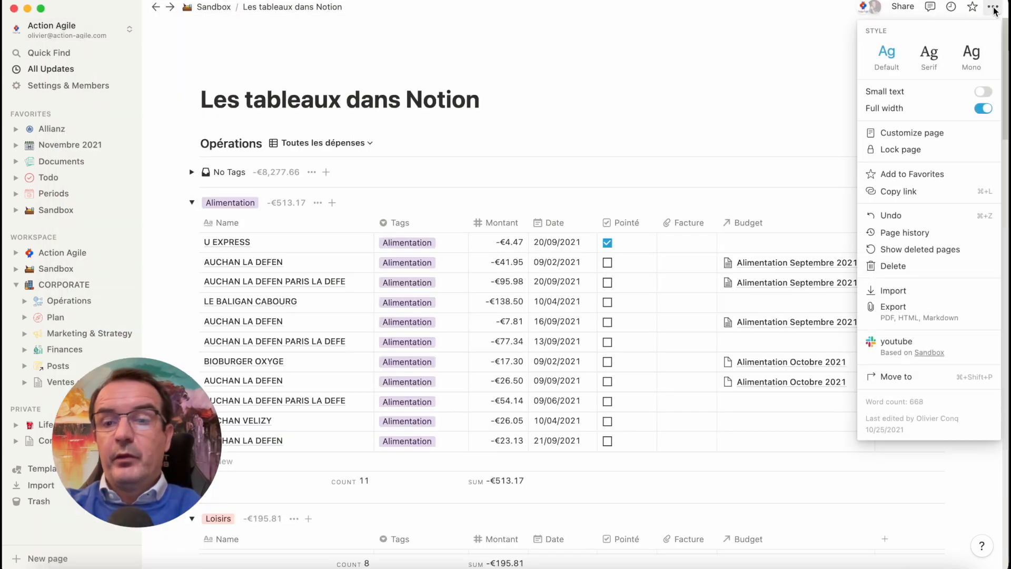
click(925, 321)
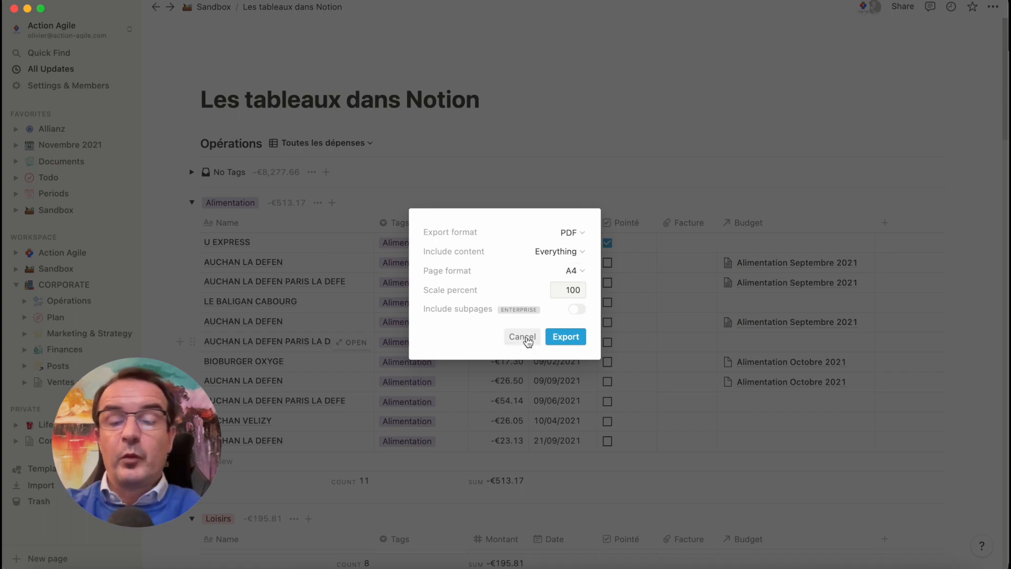
click(526, 336)
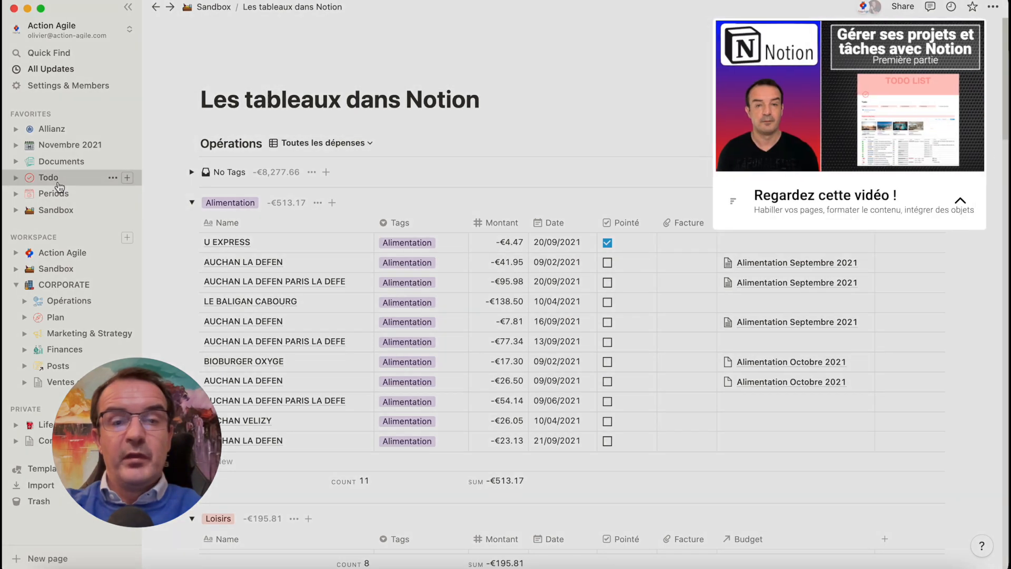
Go to the Todo page and open the Big tasks entry "Mettre en vente le matériel SONOS" as a full page
click(58, 183)
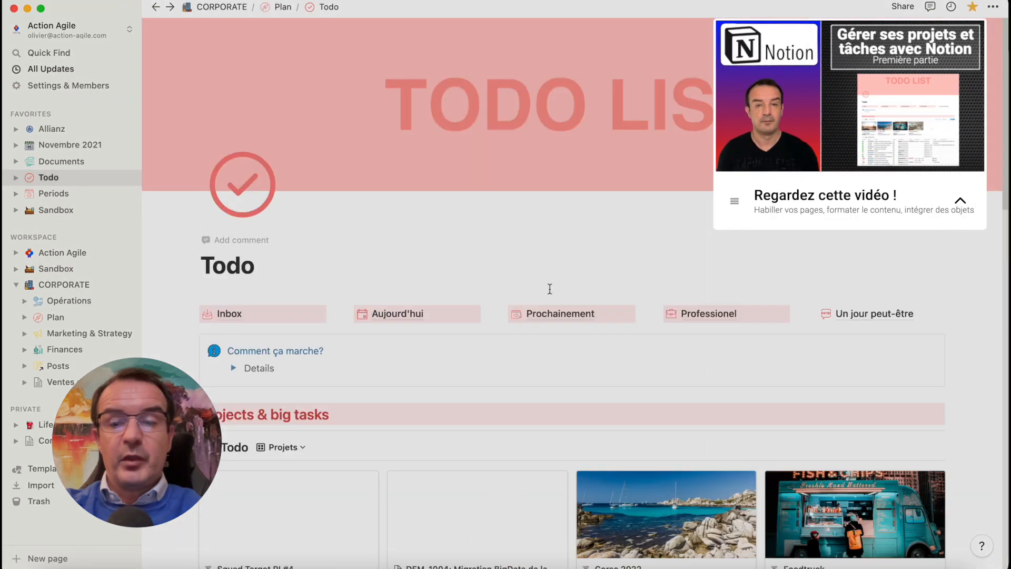
scroll(565, 297, down, 6)
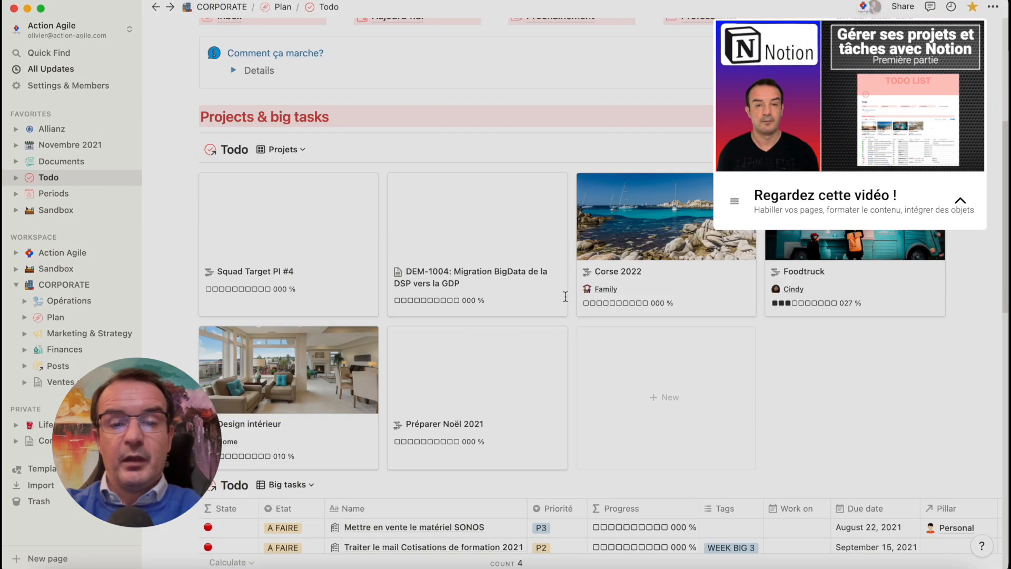
scroll(565, 297, down, 4)
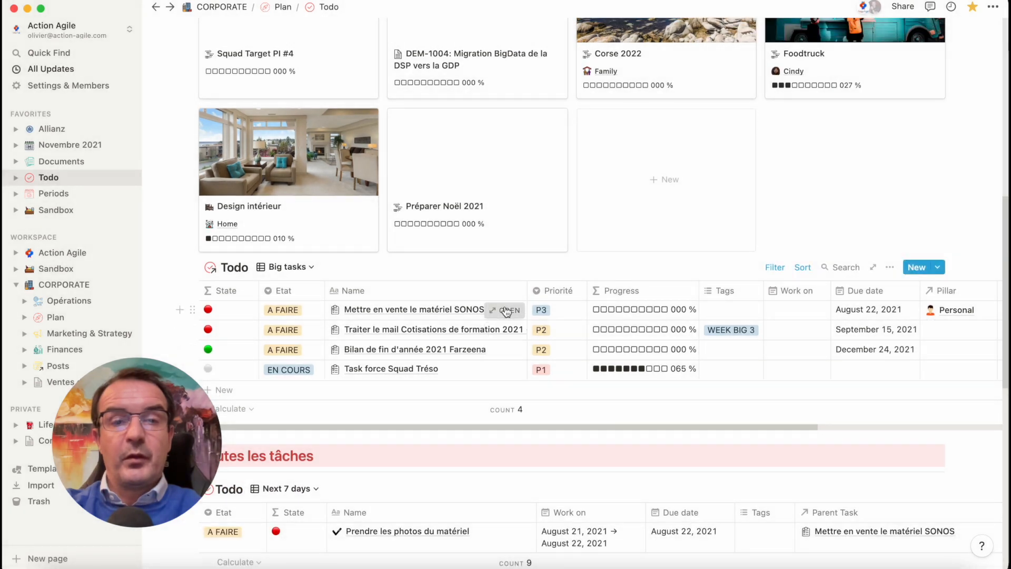
click(506, 311)
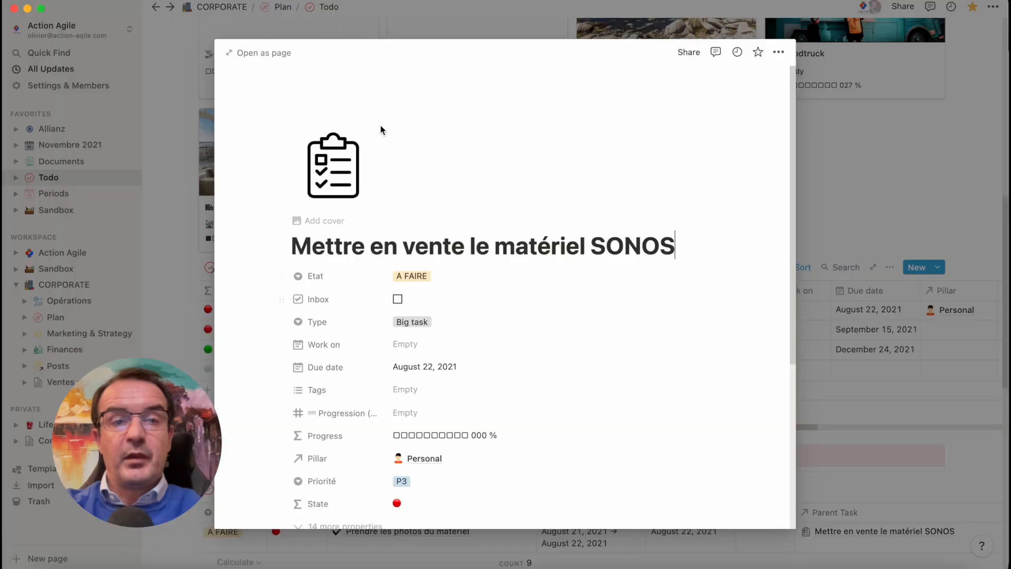
click(271, 53)
Examine the SONOS task's visible properties and the Todo table embedded below them
scroll(757, 355, down, 5)
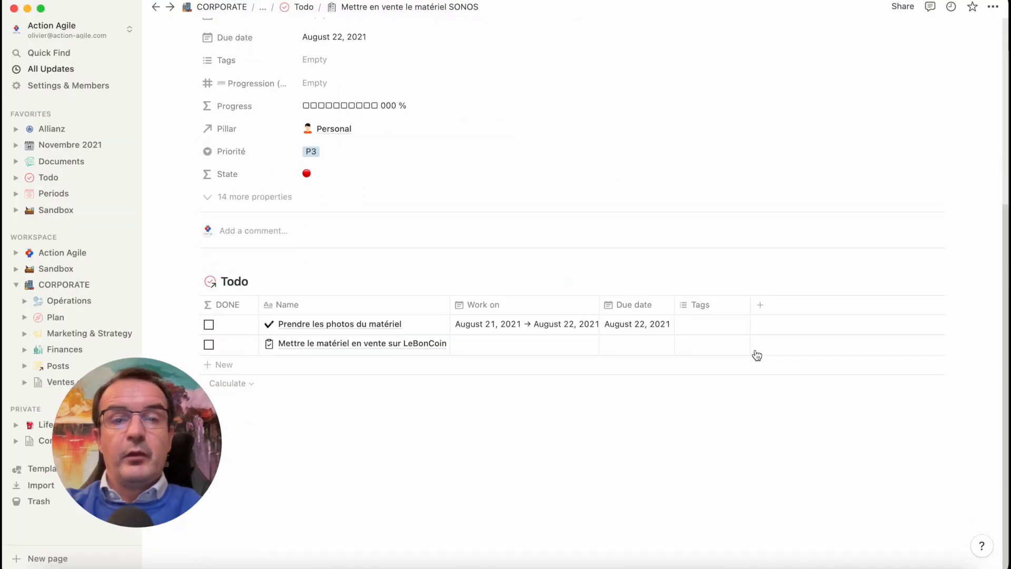
scroll(745, 179, up, 5)
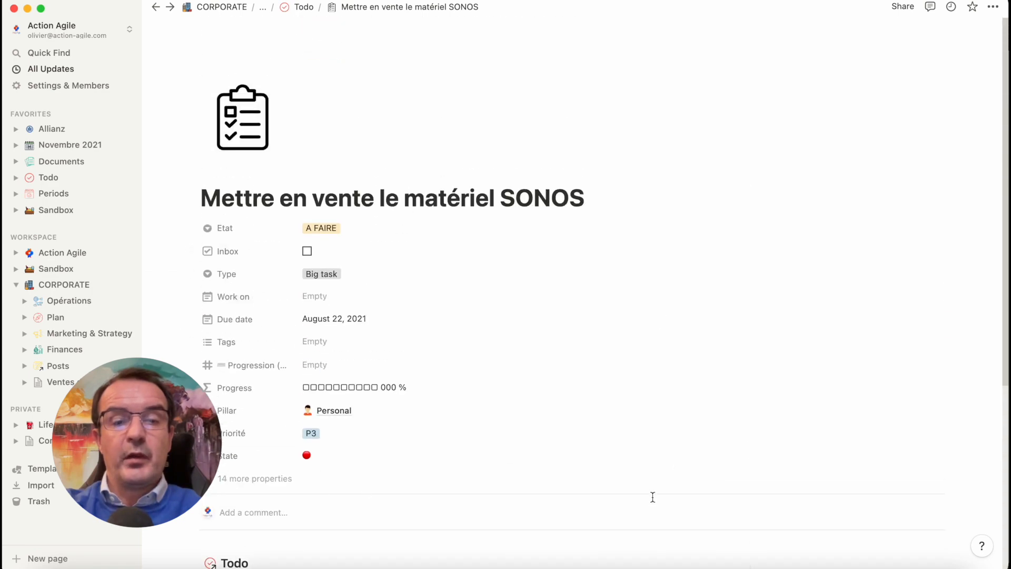
scroll(653, 497, down, 5)
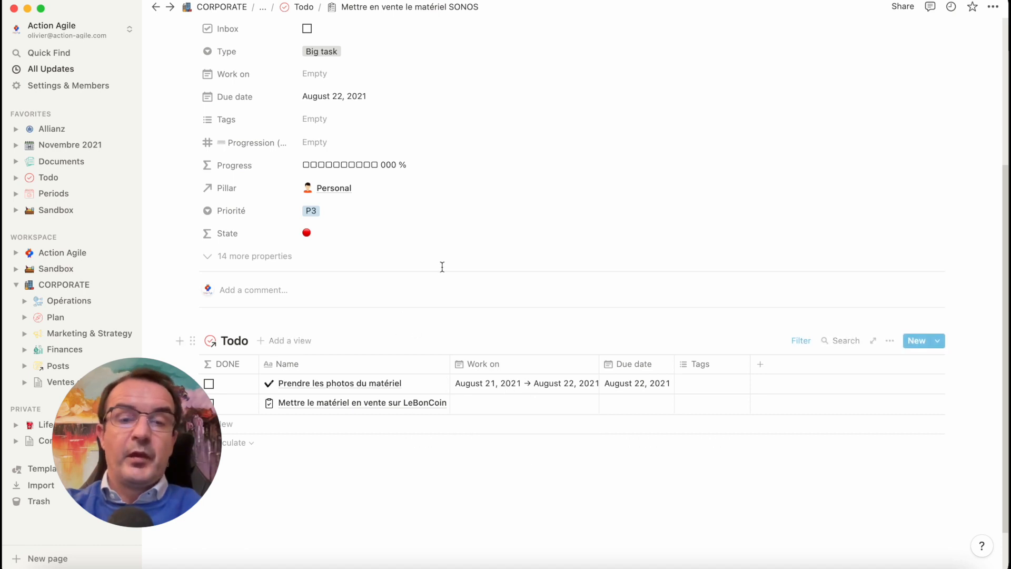
scroll(476, 122, up, 3)
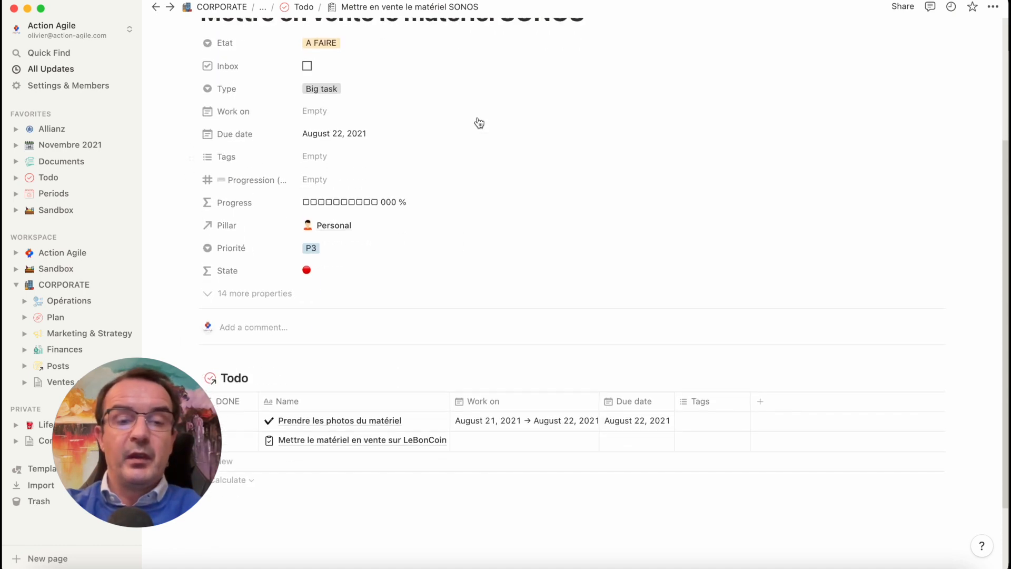
scroll(420, 157, up, 2)
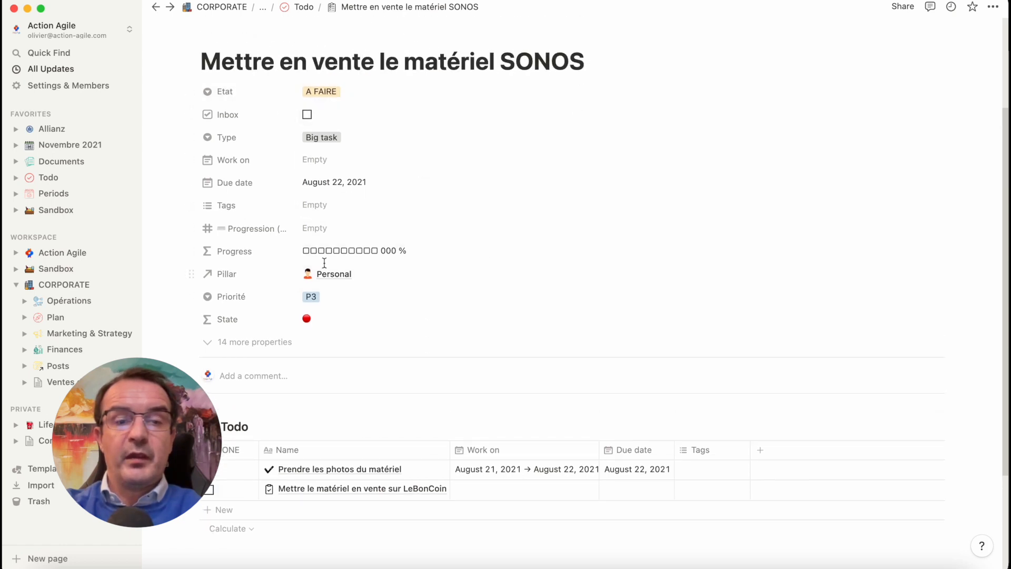
Show the task's 14 hidden properties, examine them including the child tasks, and hide them again
click(274, 342)
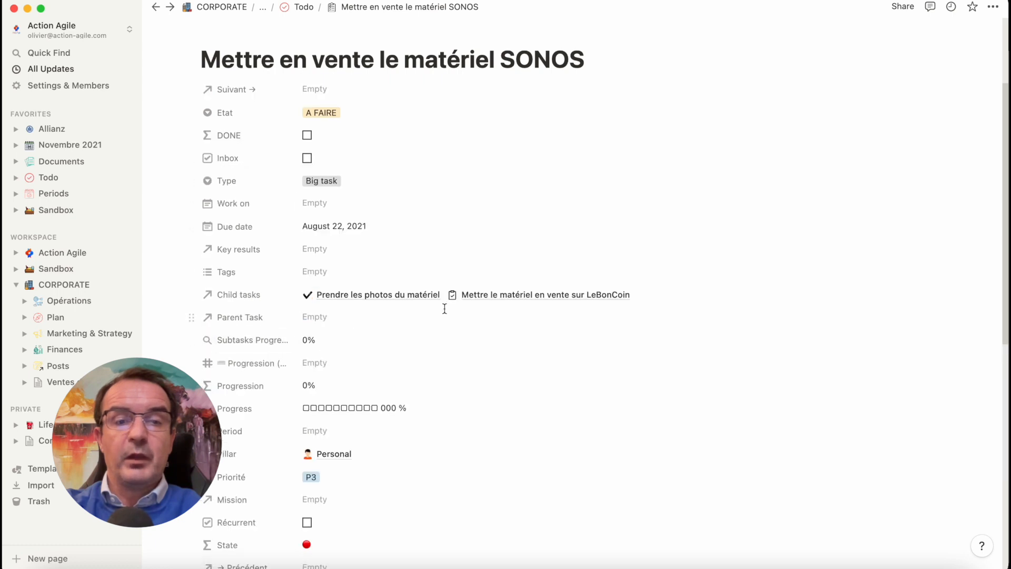
scroll(445, 311, down, 3)
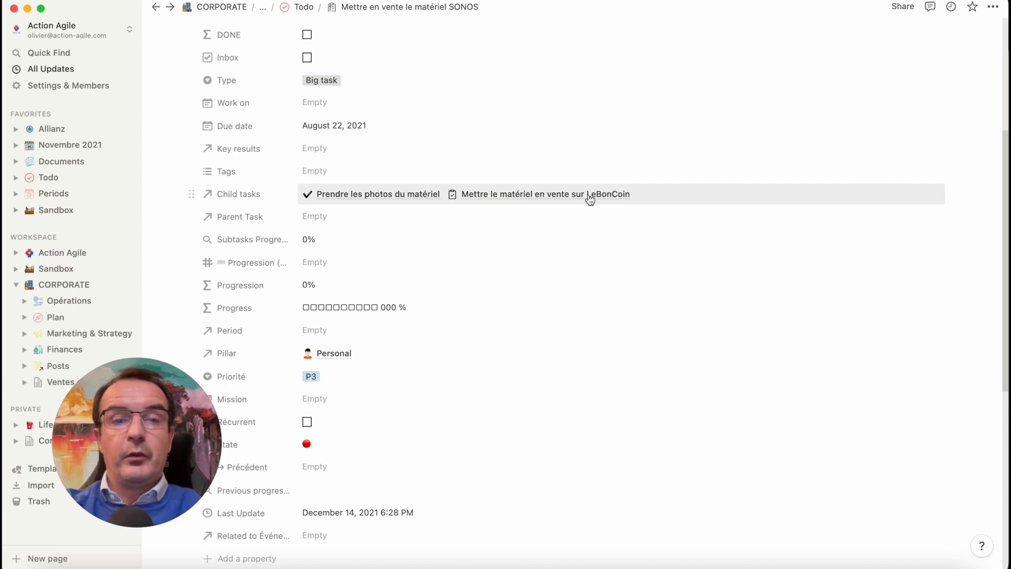
scroll(551, 158, up, 3)
scroll(550, 158, down, 4)
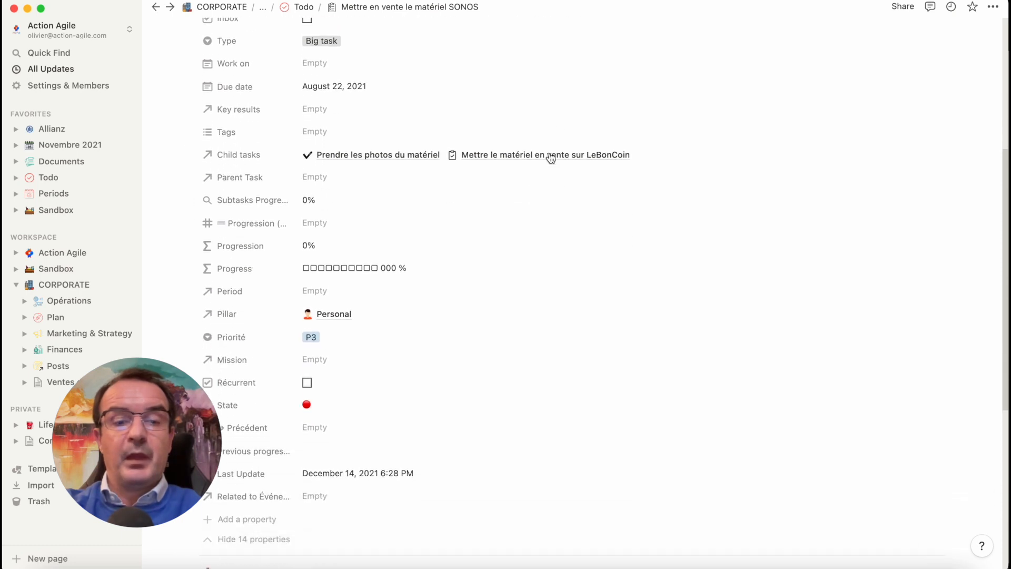
click(277, 513)
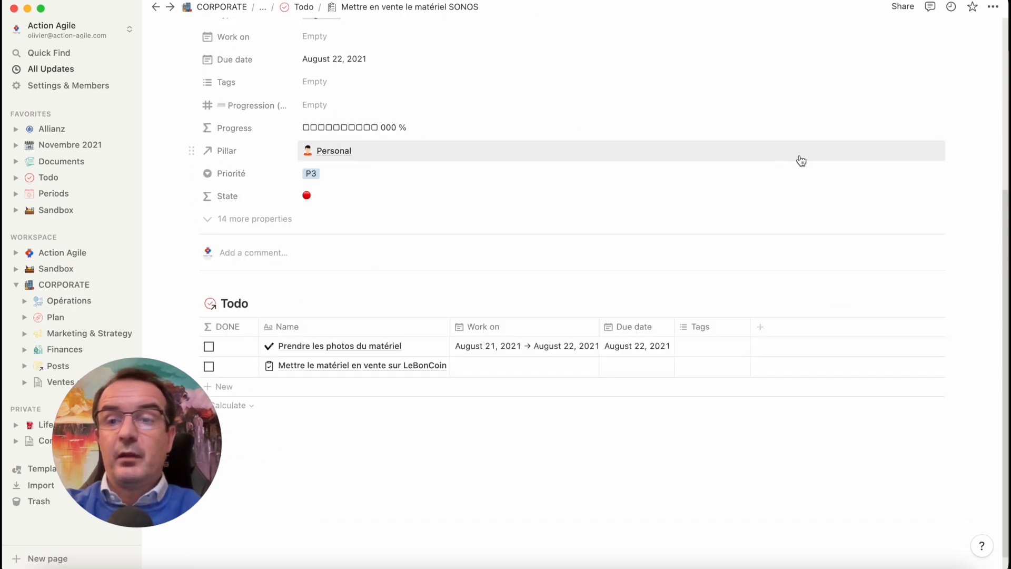
Export the SONOS task page as an A4 PDF with everything included at 70 percent scale and save it in Downloads
click(992, 8)
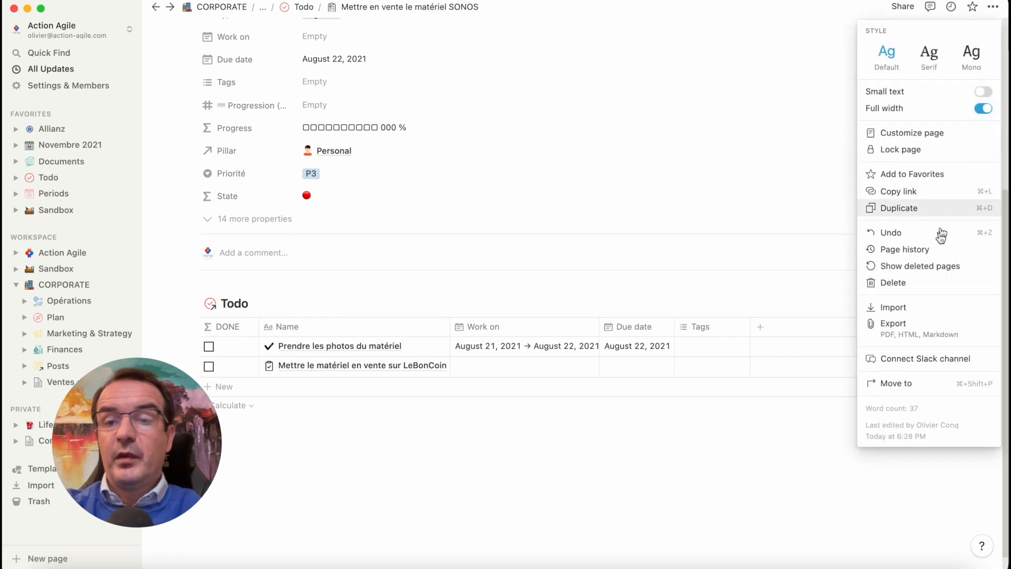
click(895, 327)
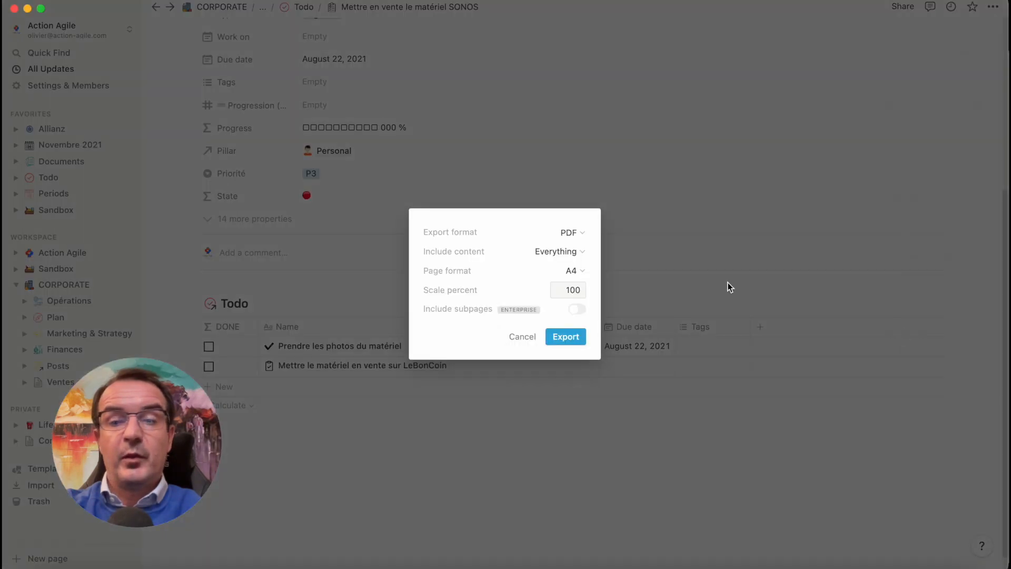
double_click(572, 289)
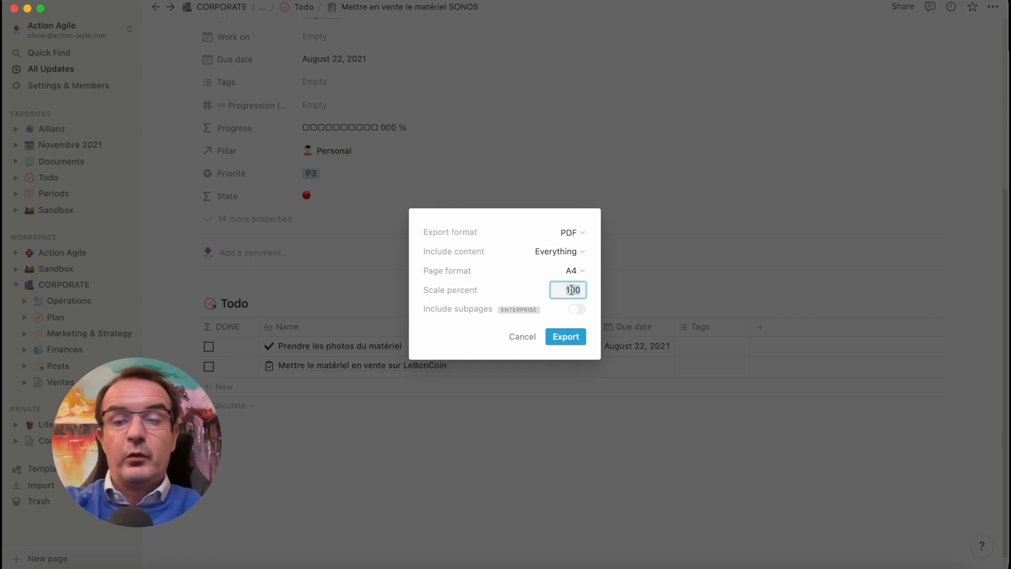
text(70)
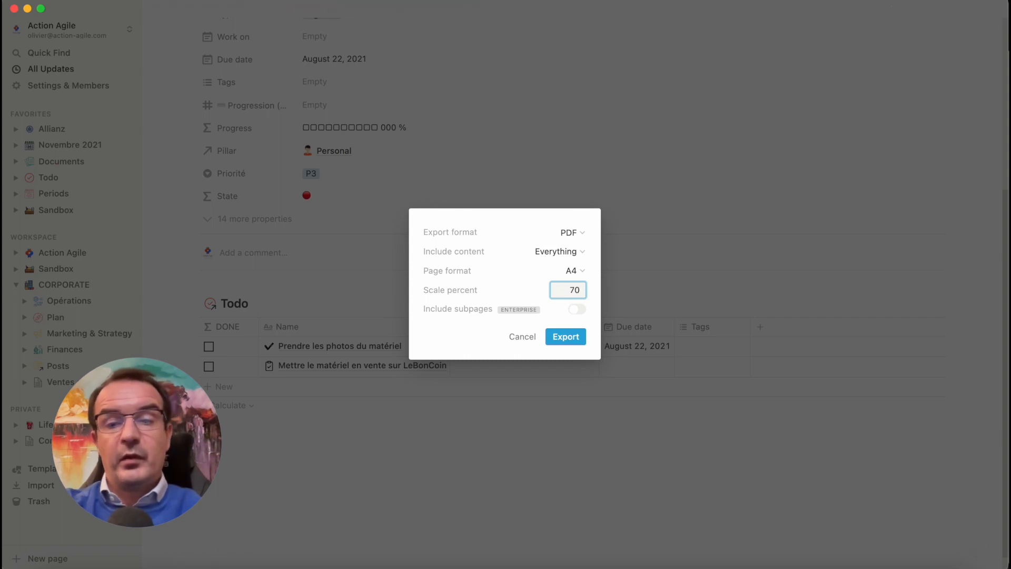
click(579, 332)
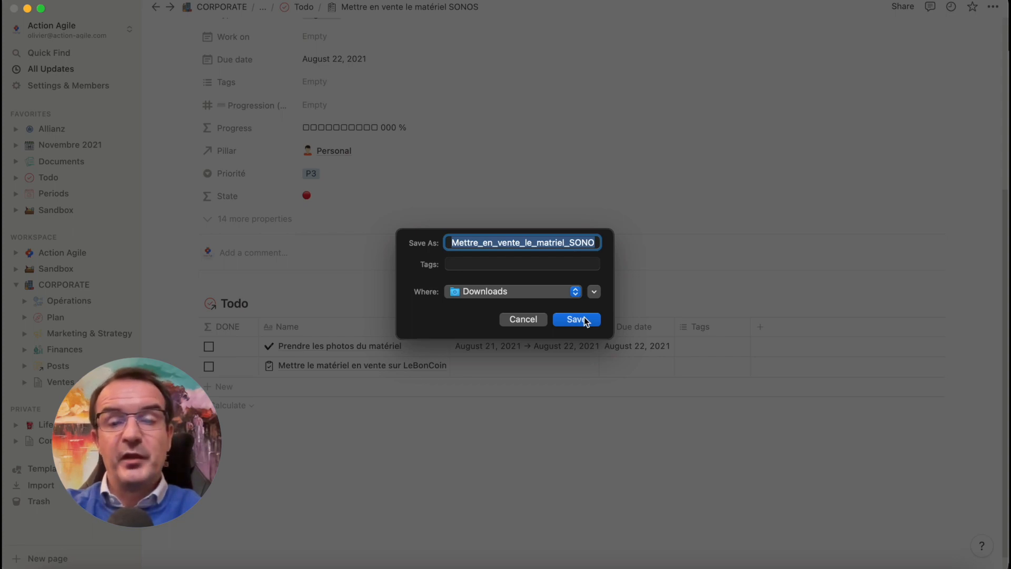
click(586, 319)
click(562, 356)
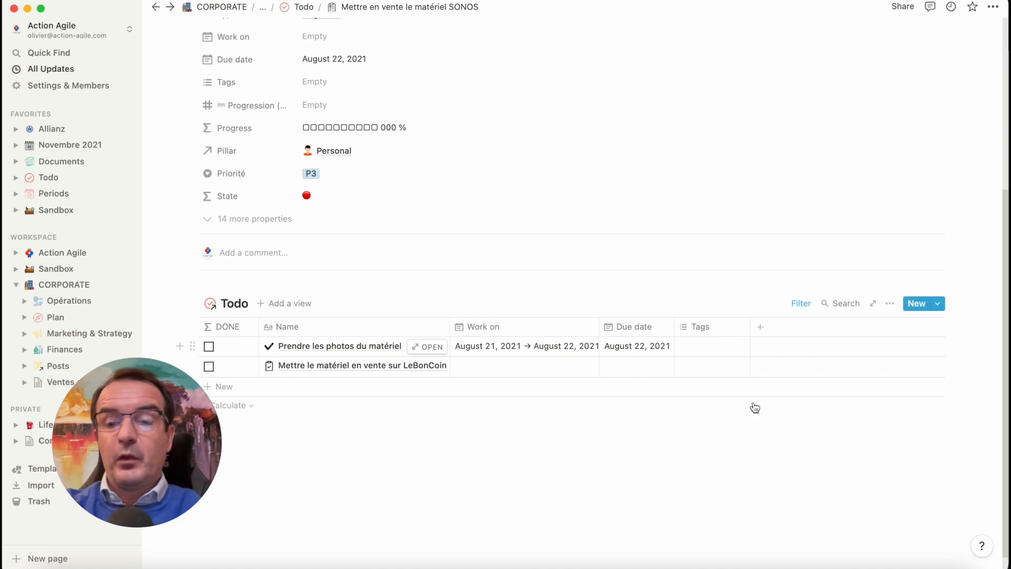
Open Mettre_en_vente_le_matriel_SONOS.pdf from Downloads and examine how the properties and the Todo table were exported
click(877, 562)
click(876, 537)
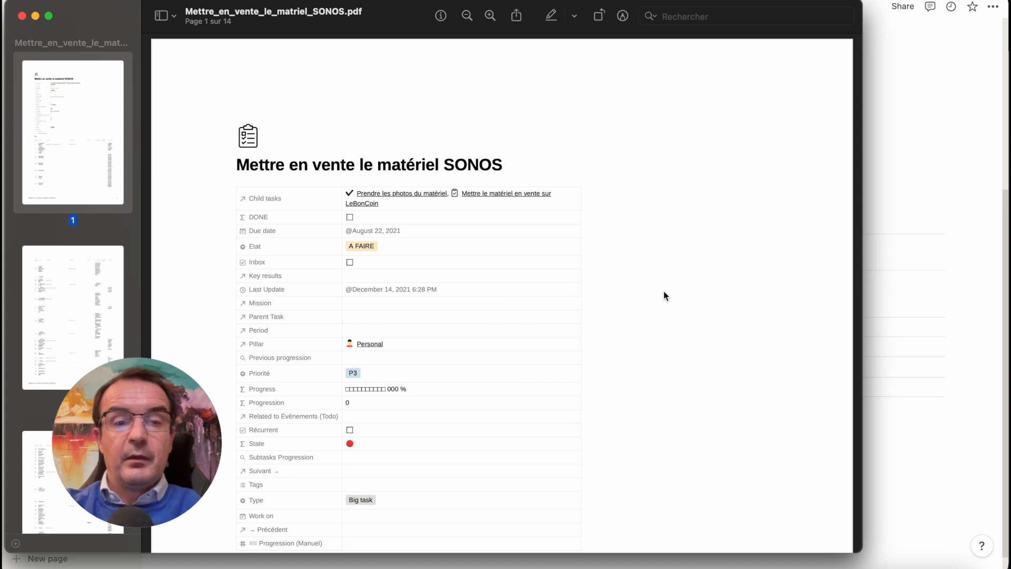
scroll(664, 296, down, 4)
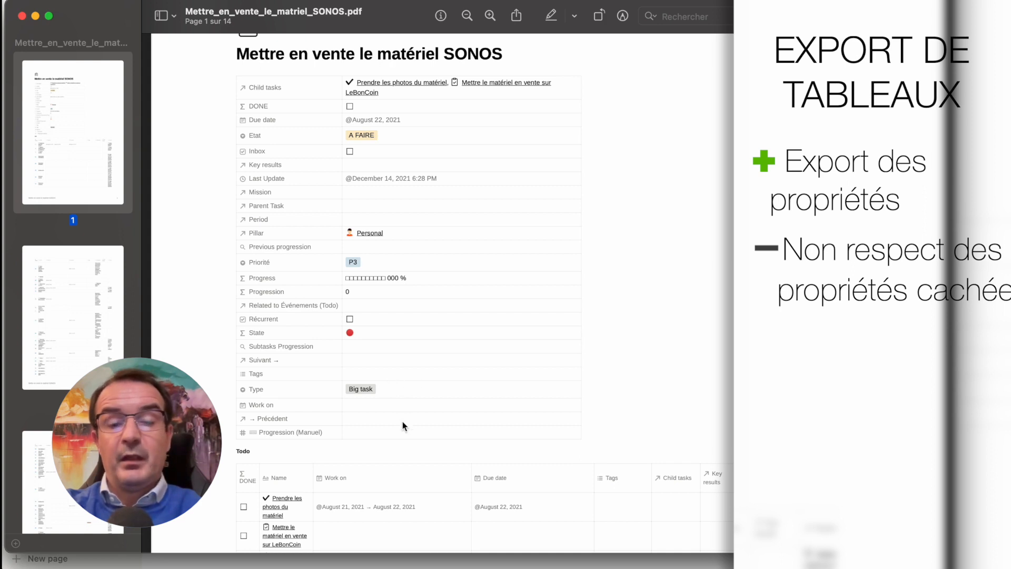
scroll(403, 422, down, 5)
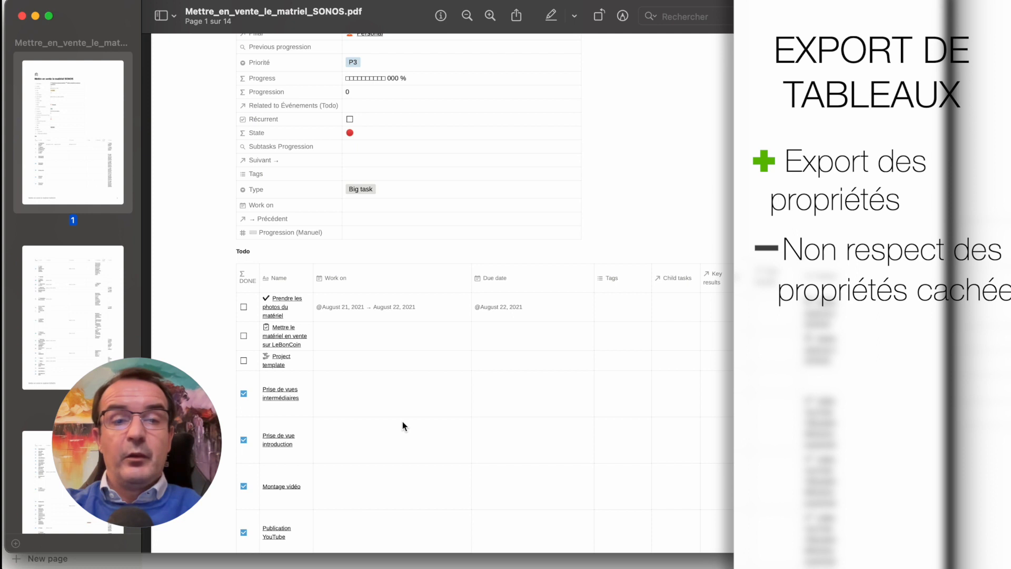
Examine the rows of the exported Todo table across the first two pages of the PDF
scroll(402, 421, down, 3)
scroll(403, 426, down, 3)
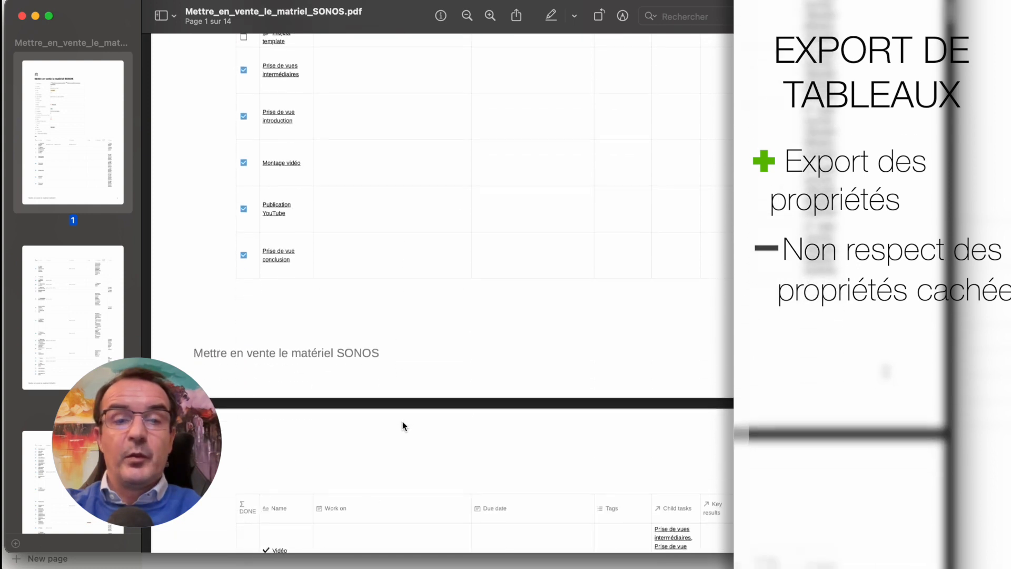
scroll(403, 426, up, 3)
scroll(403, 425, up, 1)
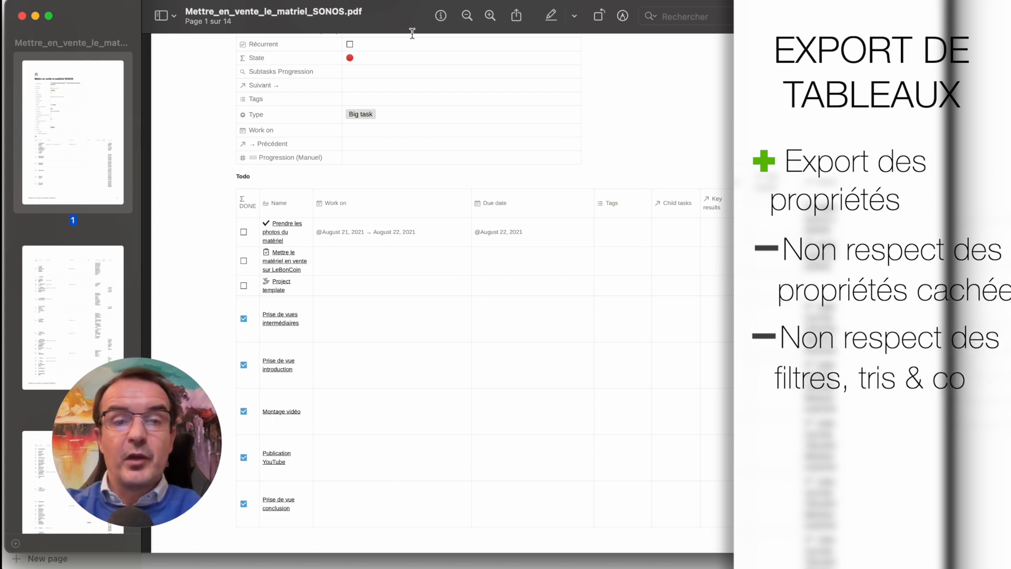
Move the PDF window aside and check the Parent Task filter on the embedded Todo table in Notion
drag(390, 17, 368, 483)
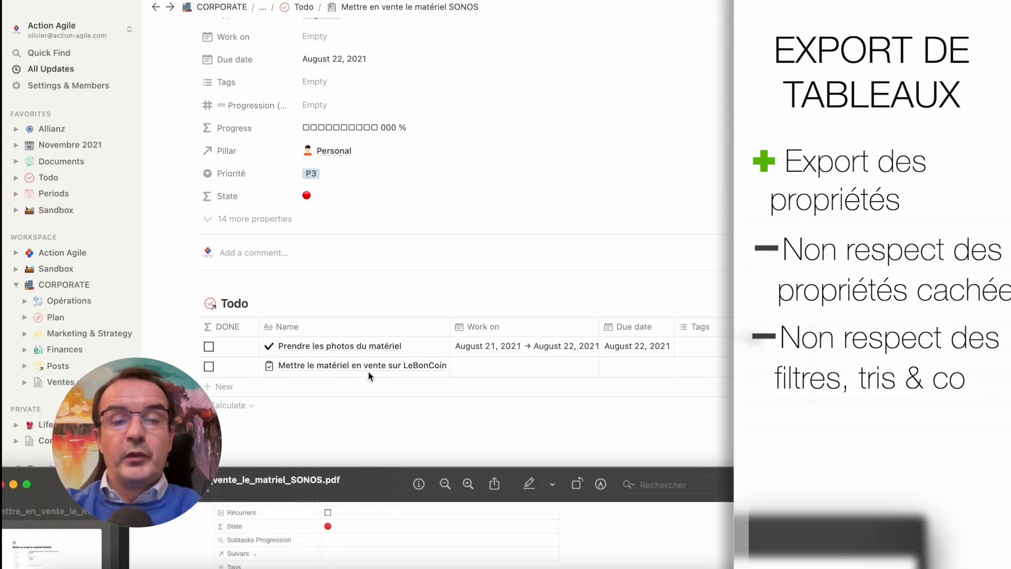
click(453, 421)
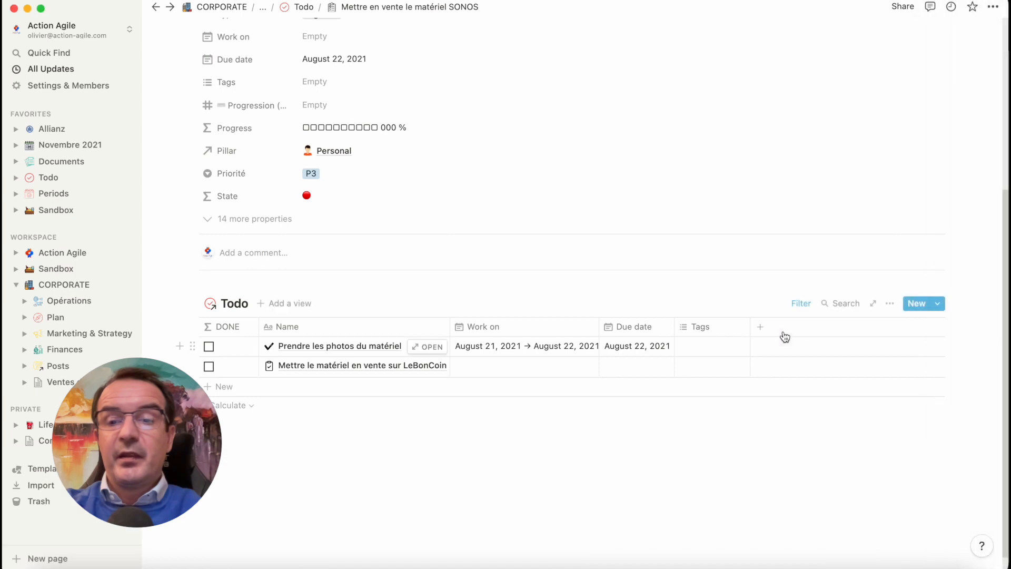
click(800, 305)
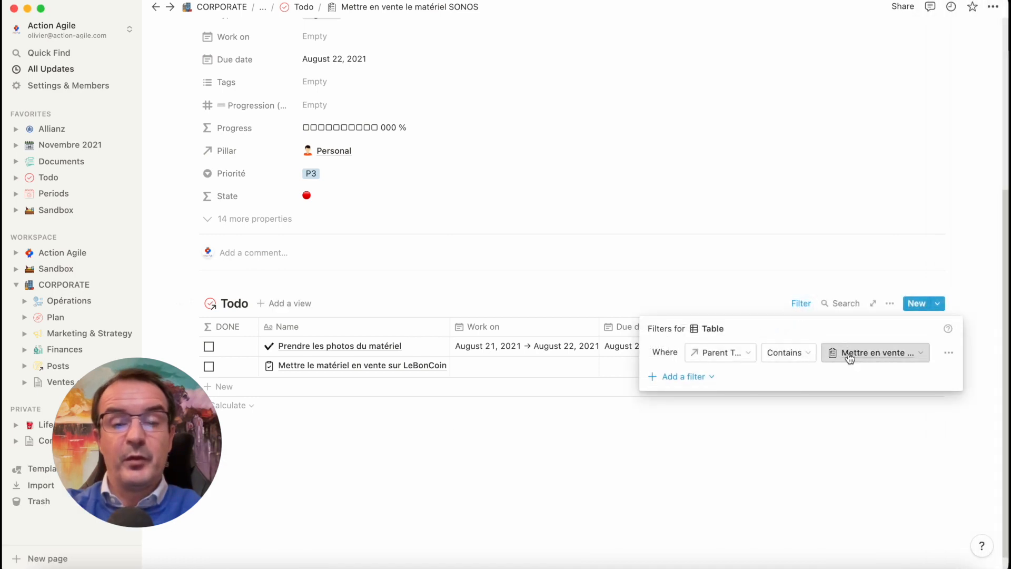
click(394, 481)
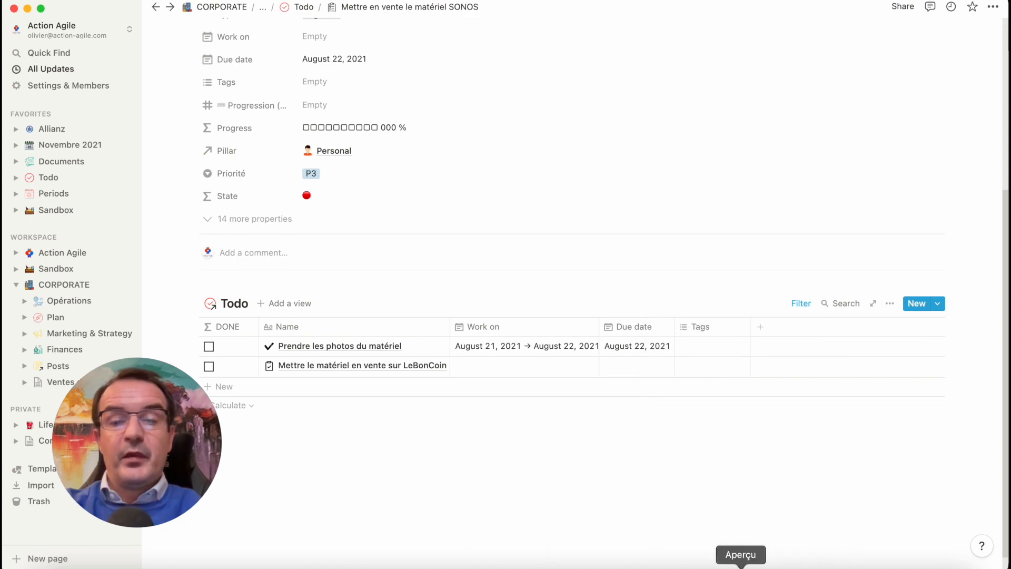
Switch back to the SONOS PDF in Preview, look through its page thumbnails, and close the document
click(741, 566)
drag(374, 475, 438, 103)
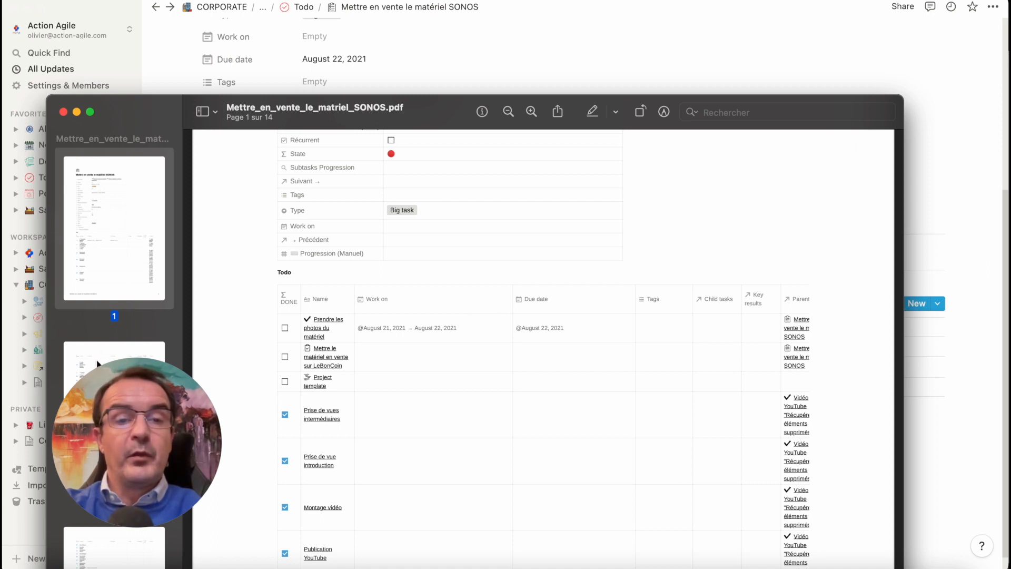
scroll(96, 359, down, 20)
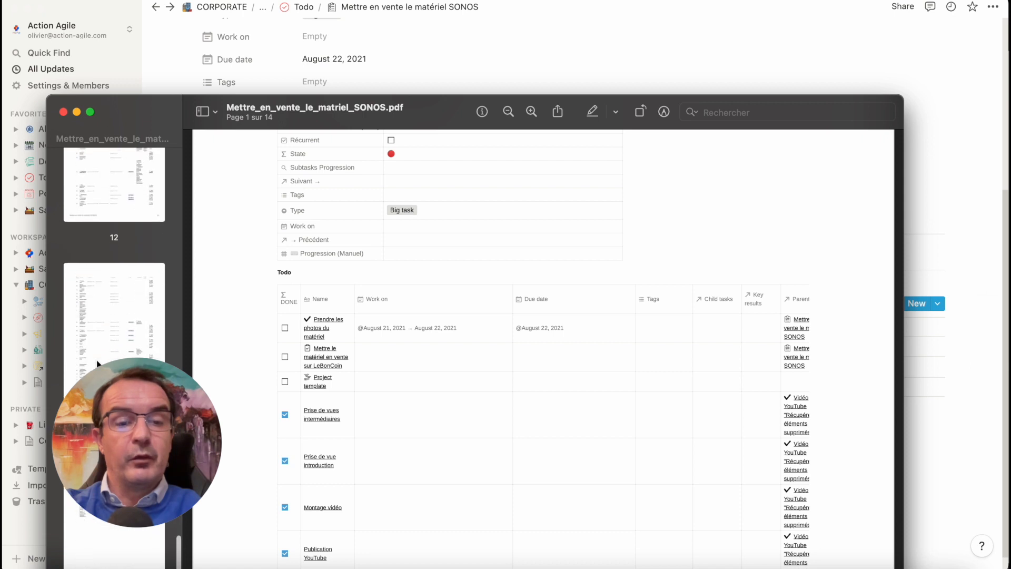
scroll(97, 359, up, 20)
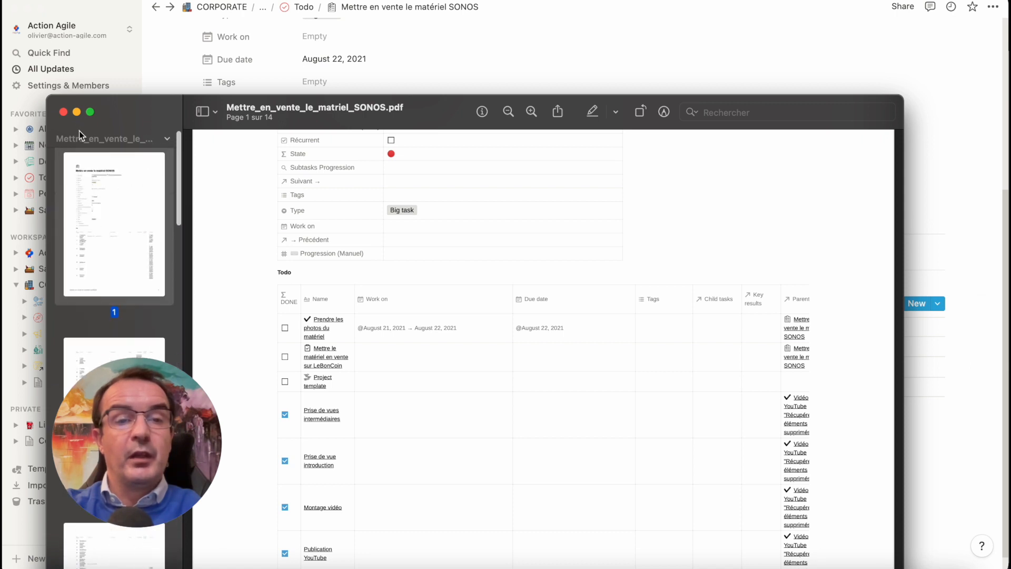
click(63, 112)
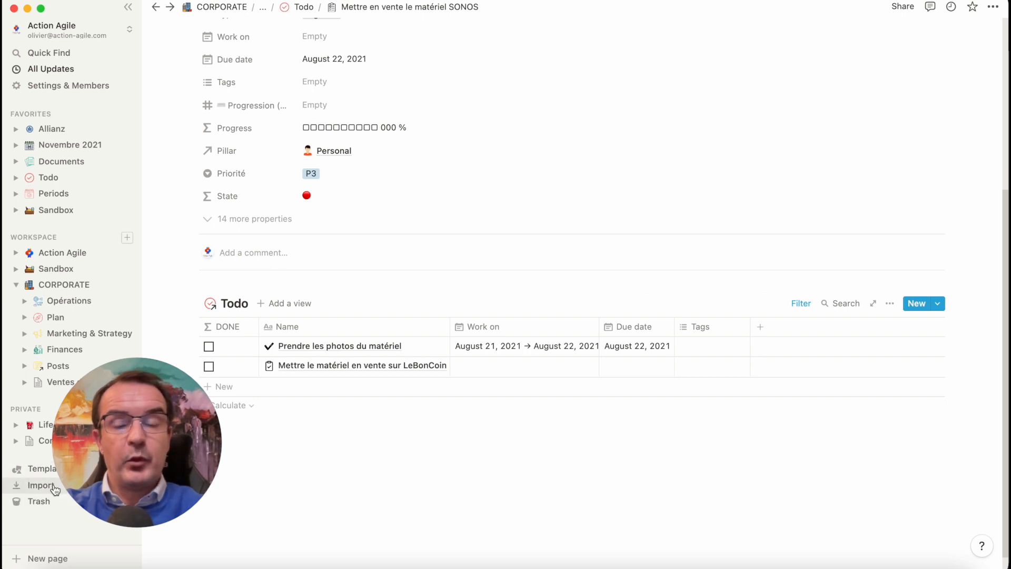
Open Notion's import options, then examine the Import Test sheet in Google Sheets and locate its CSV file in Downloads
click(14, 487)
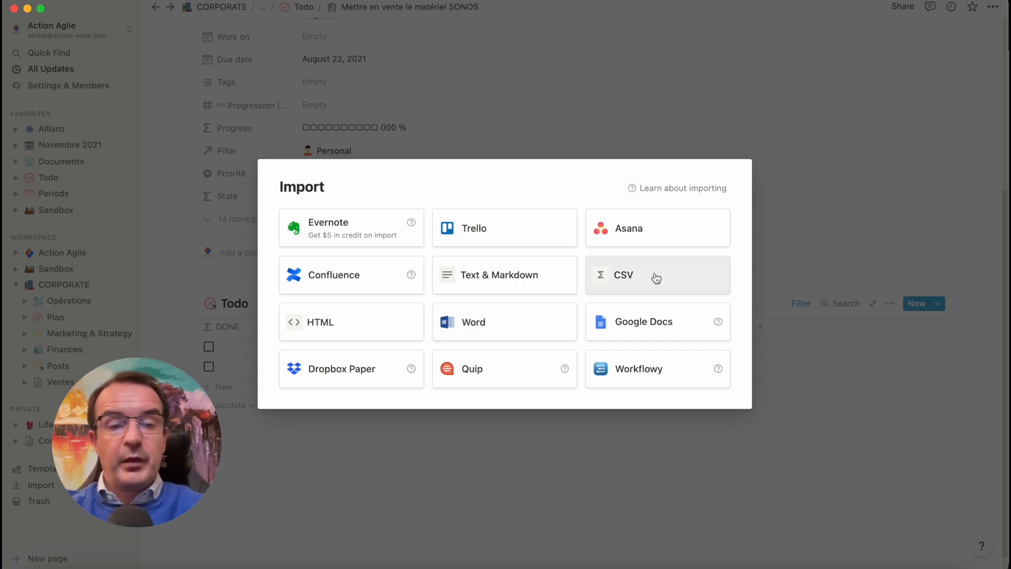
click(212, 563)
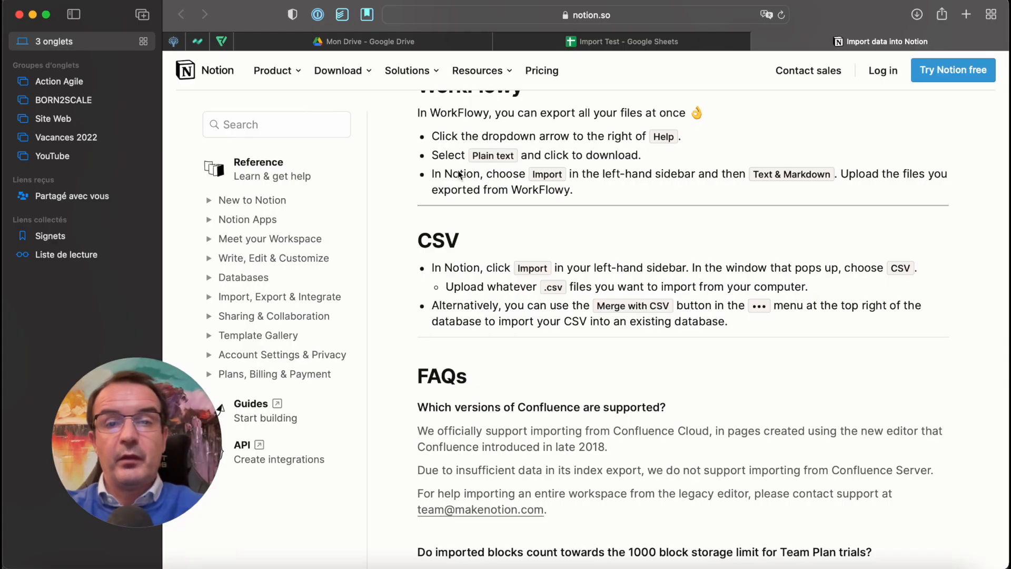
click(601, 45)
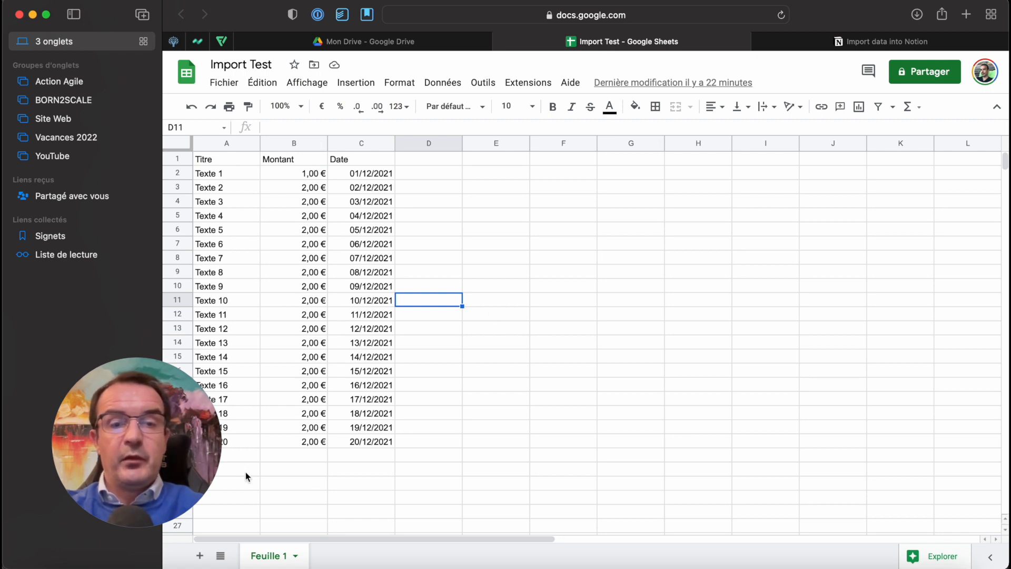
click(236, 165)
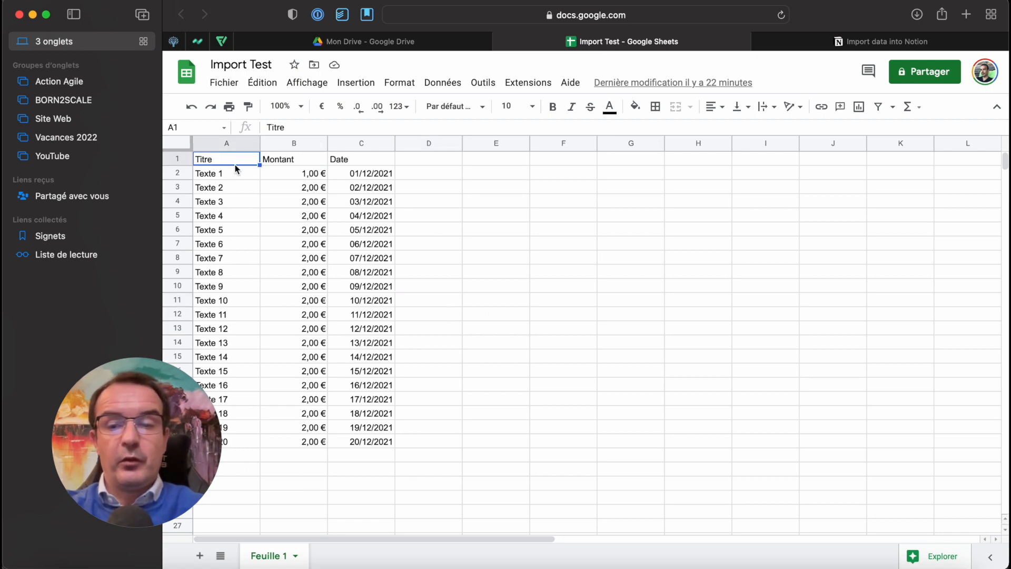
click(879, 564)
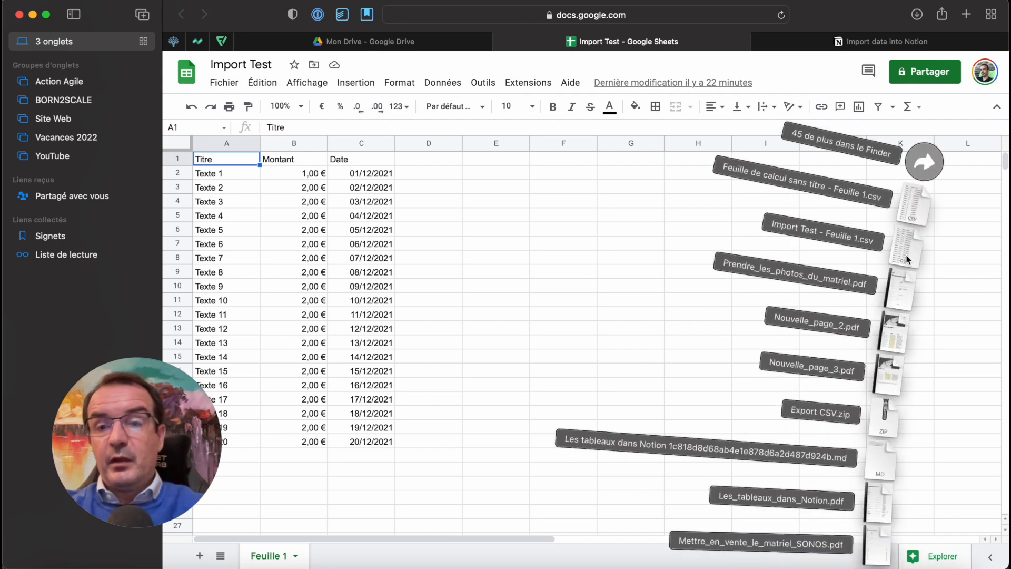
click(545, 291)
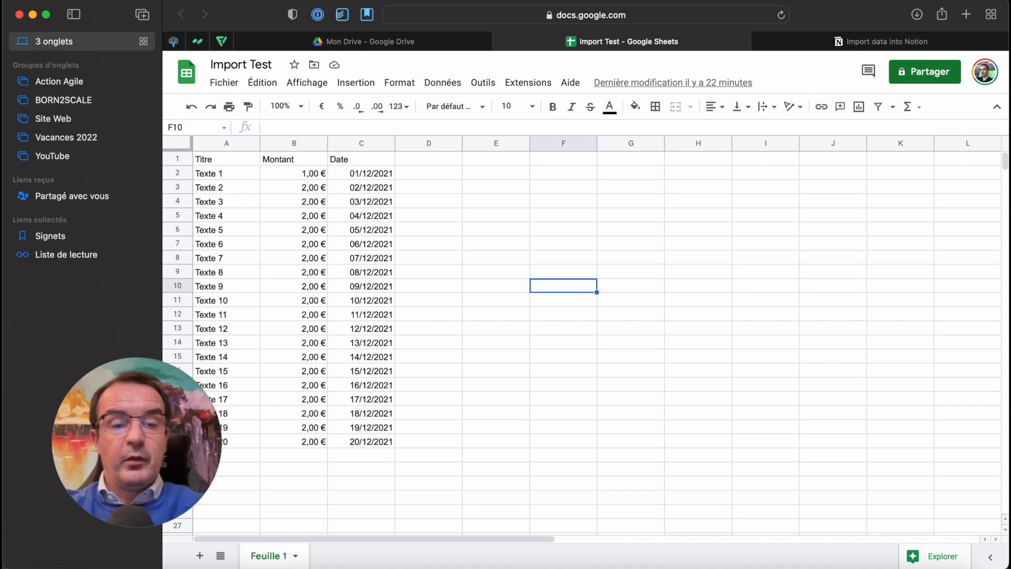
Switch back to Notion and import "Import Test - Feuille 1.csv" from Downloads as CSV
click(136, 567)
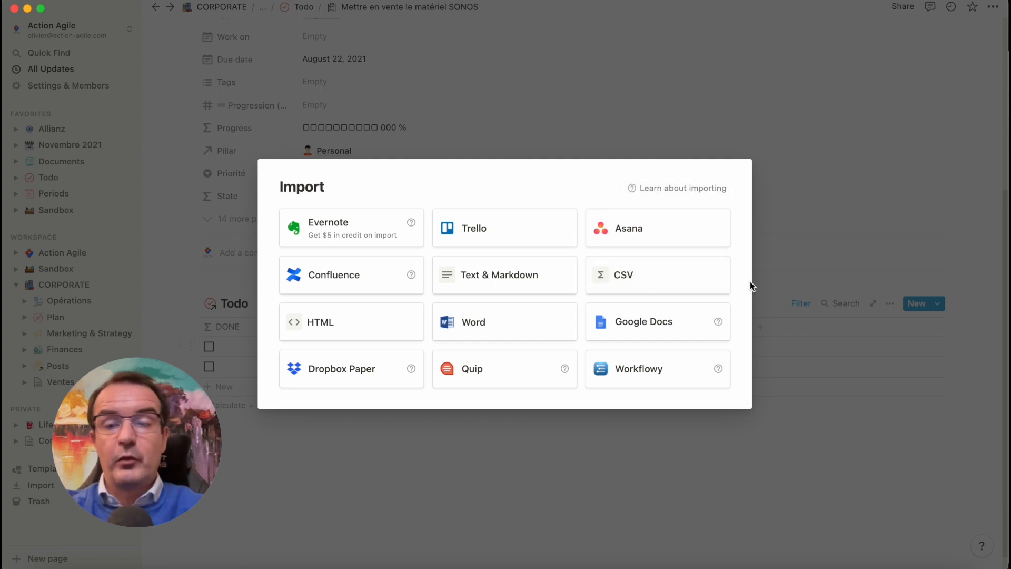
click(678, 285)
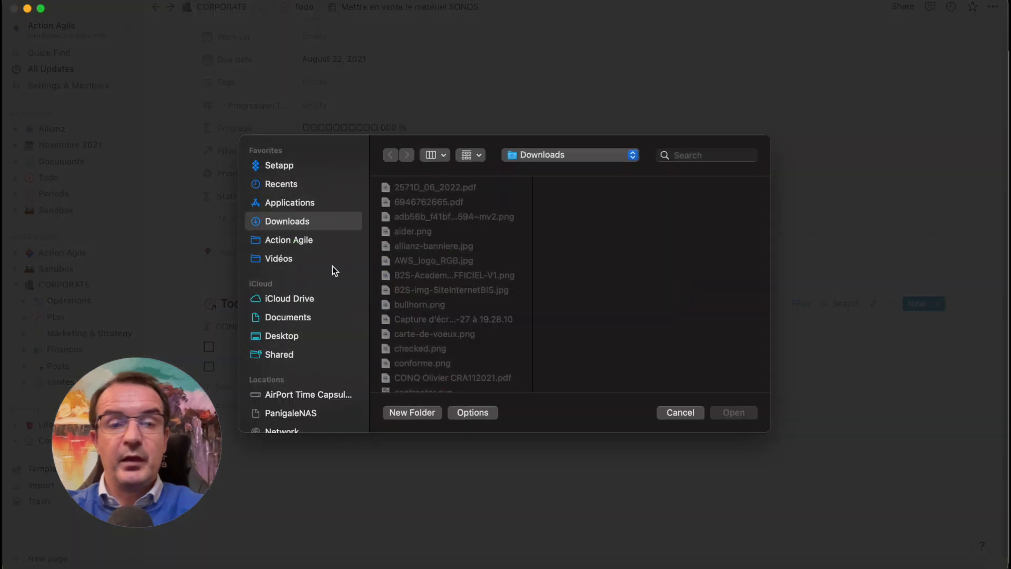
click(877, 567)
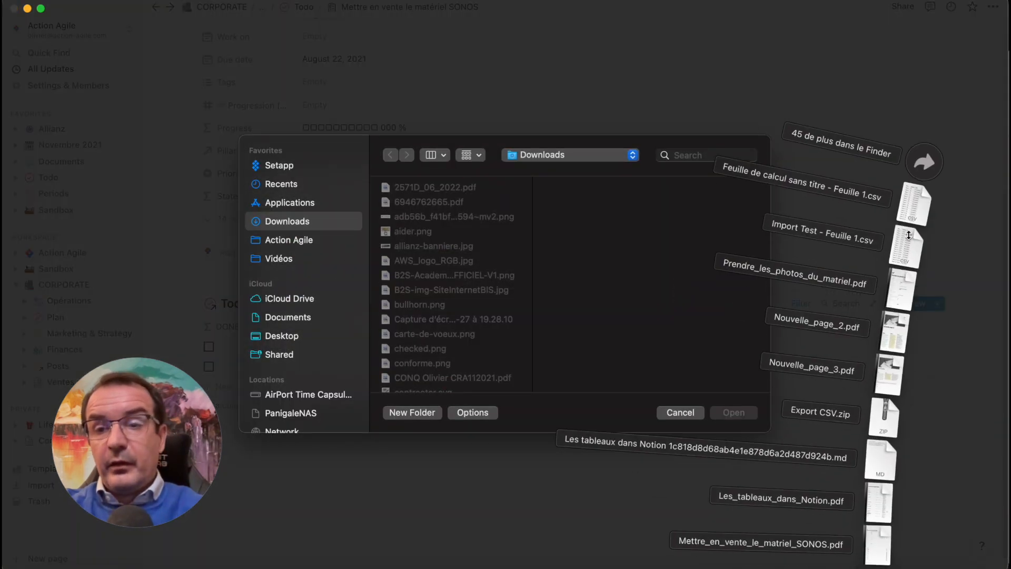
drag(908, 236, 521, 230)
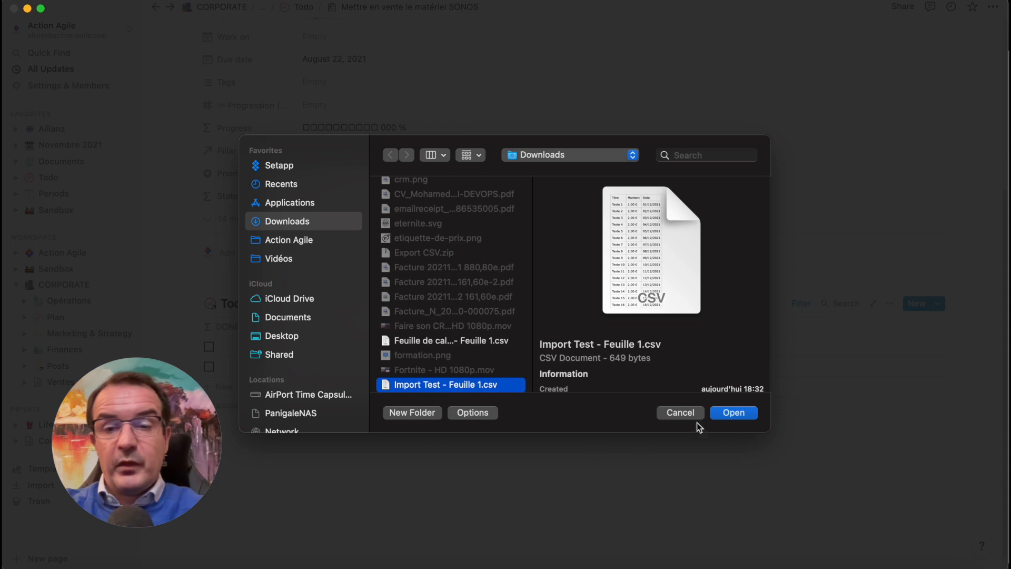
click(733, 411)
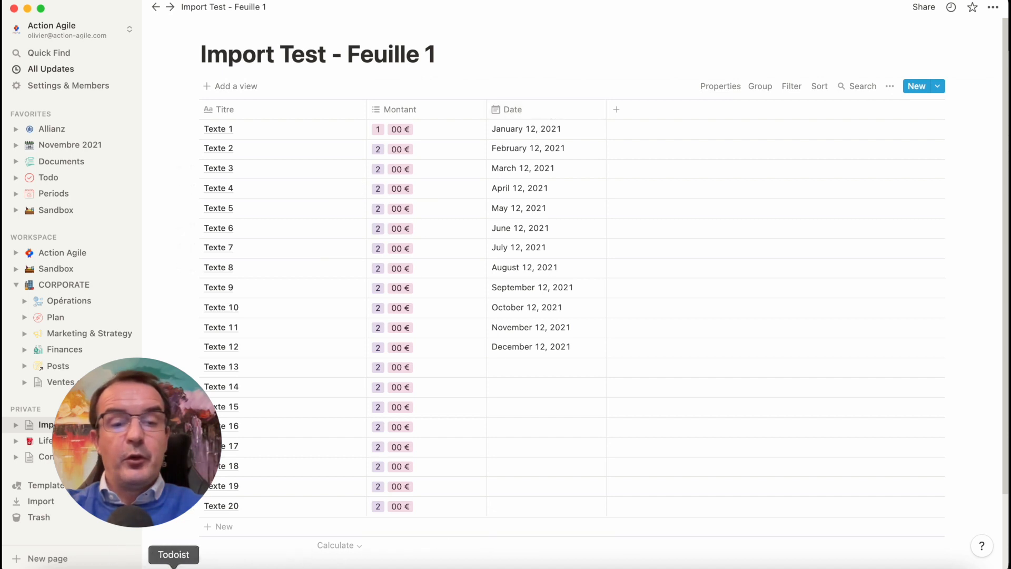
Compare the Montant and Date columns of the Import Test sheet in Google Sheets with the table imported into Notion
click(210, 567)
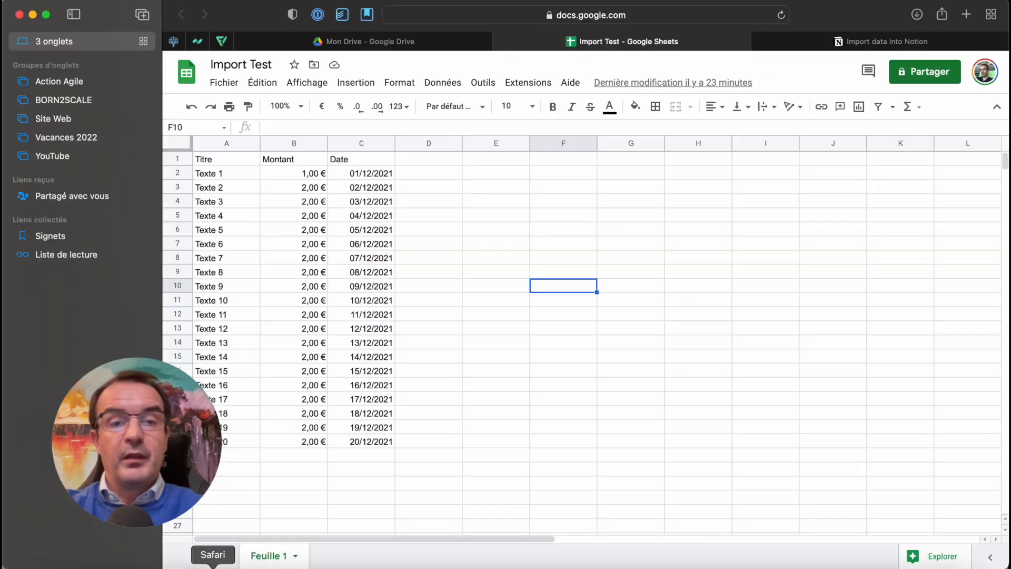
click(306, 174)
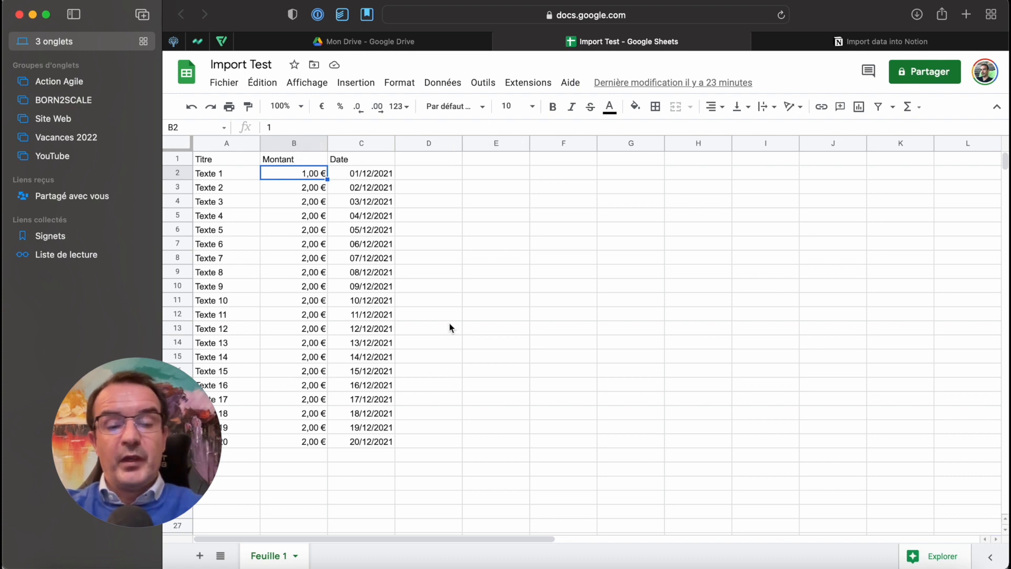
key(super+Tab)
click(411, 131)
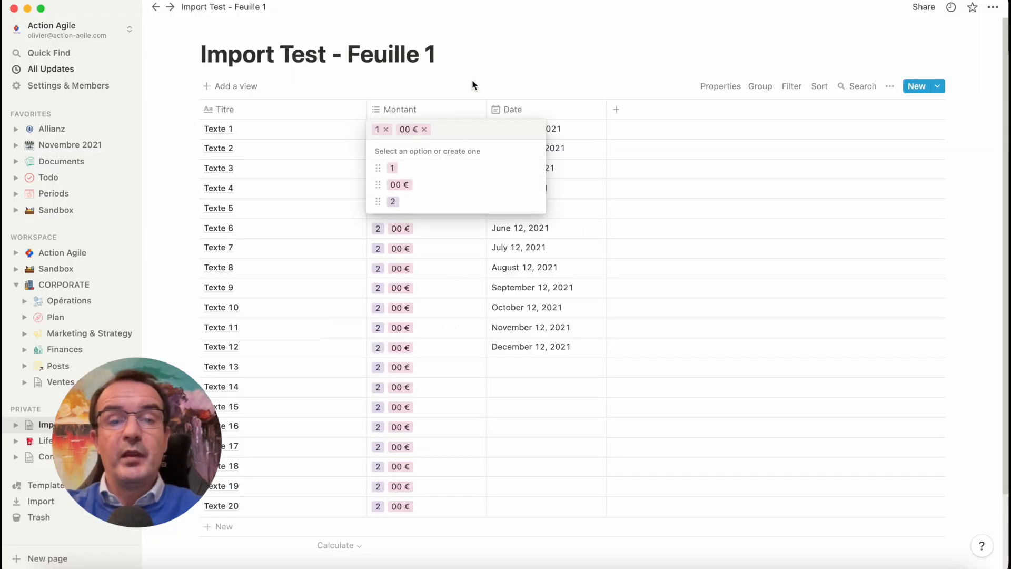
key(Escape)
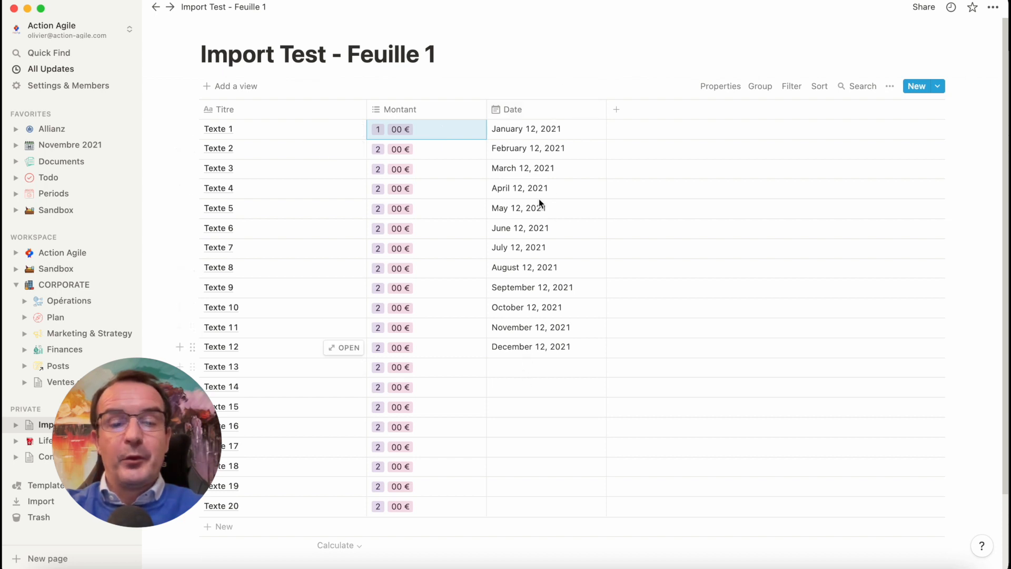
click(213, 564)
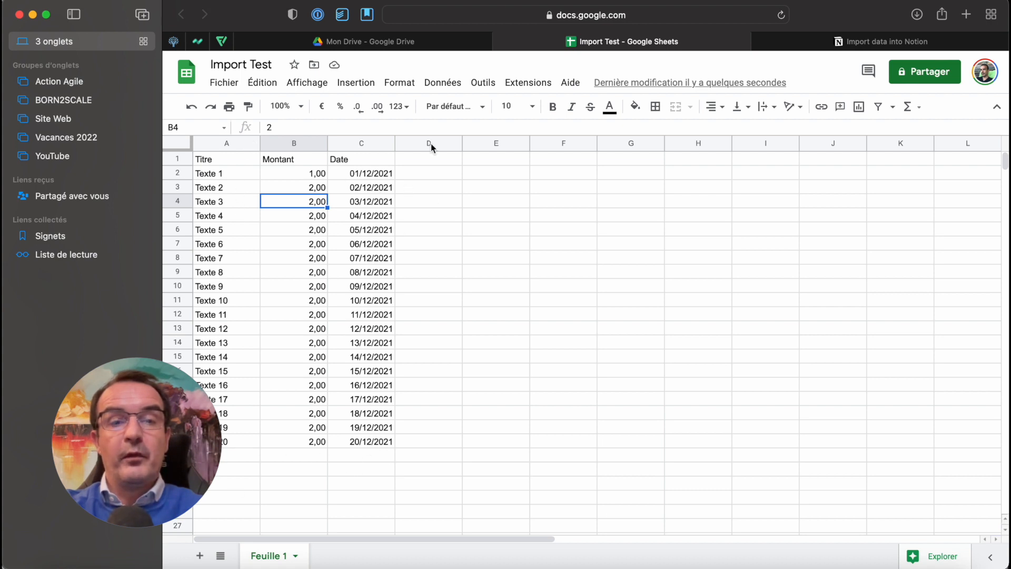
click(136, 565)
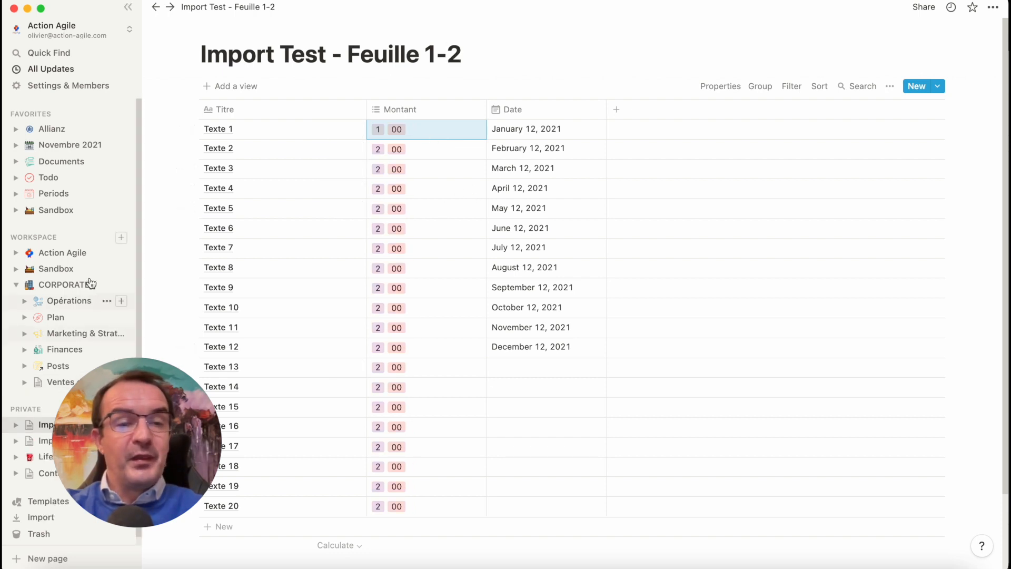
Open the "Les tableaux dans Notion" page under Sandbox and examine the Montant and Date columns of its grouped expenses table
click(16, 210)
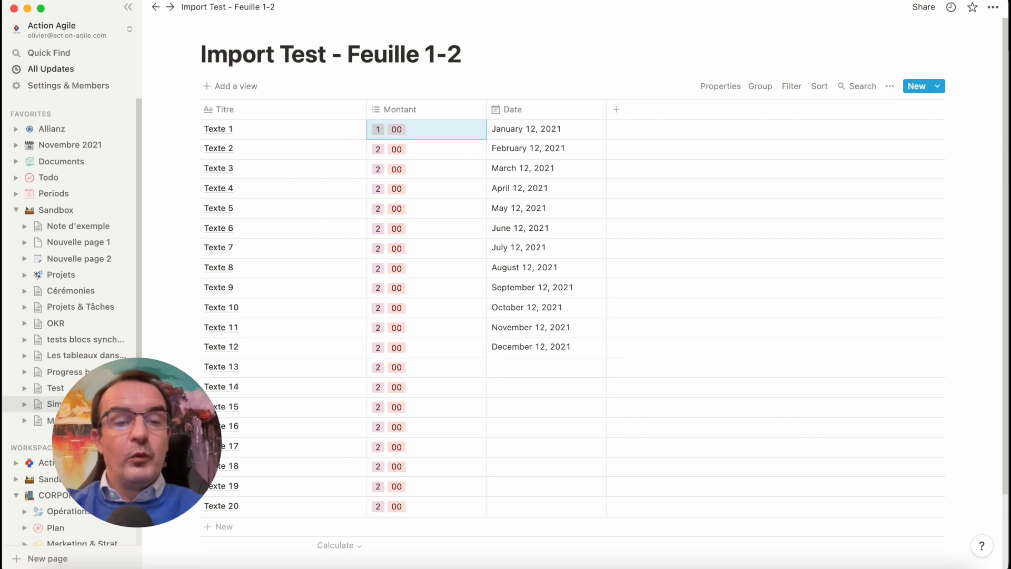
click(79, 356)
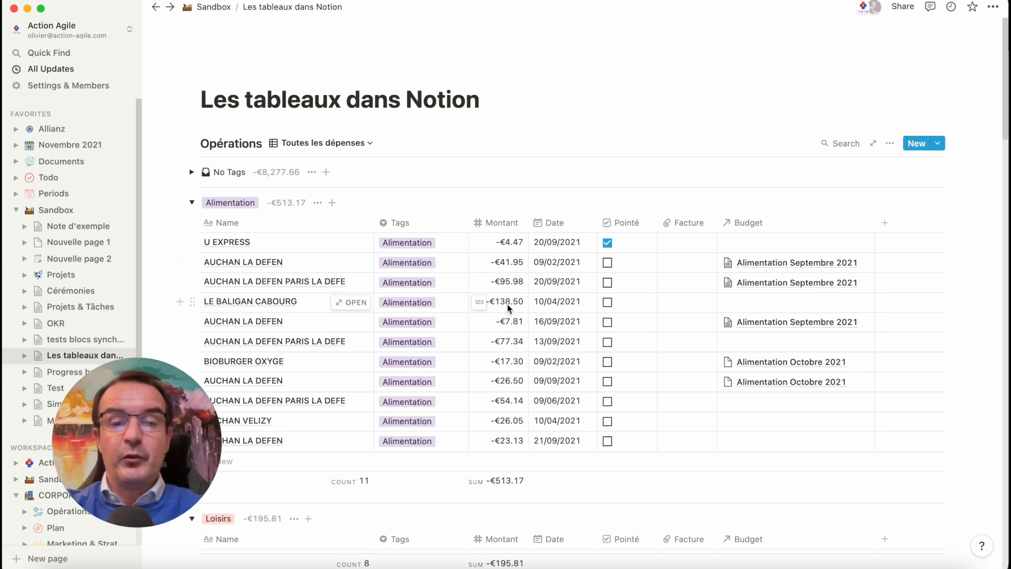
scroll(517, 376, down, 5)
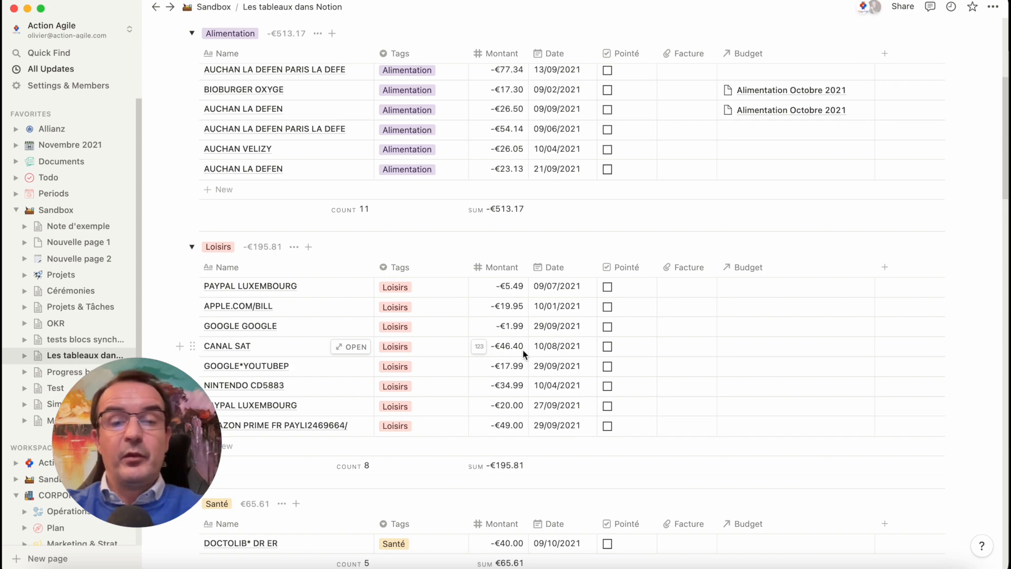
scroll(524, 355, down, 8)
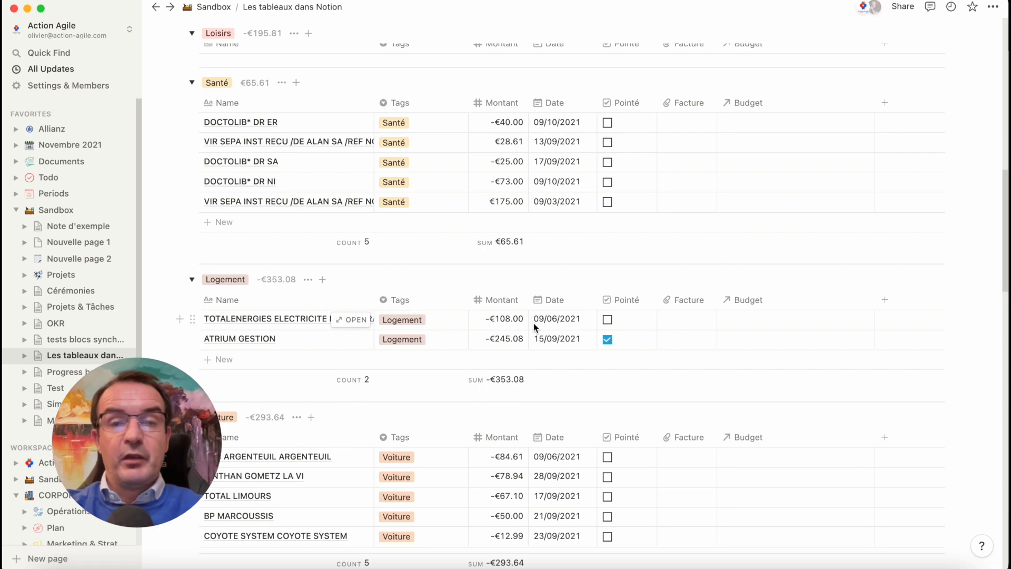
scroll(534, 325, up, 9)
scroll(533, 323, up, 4)
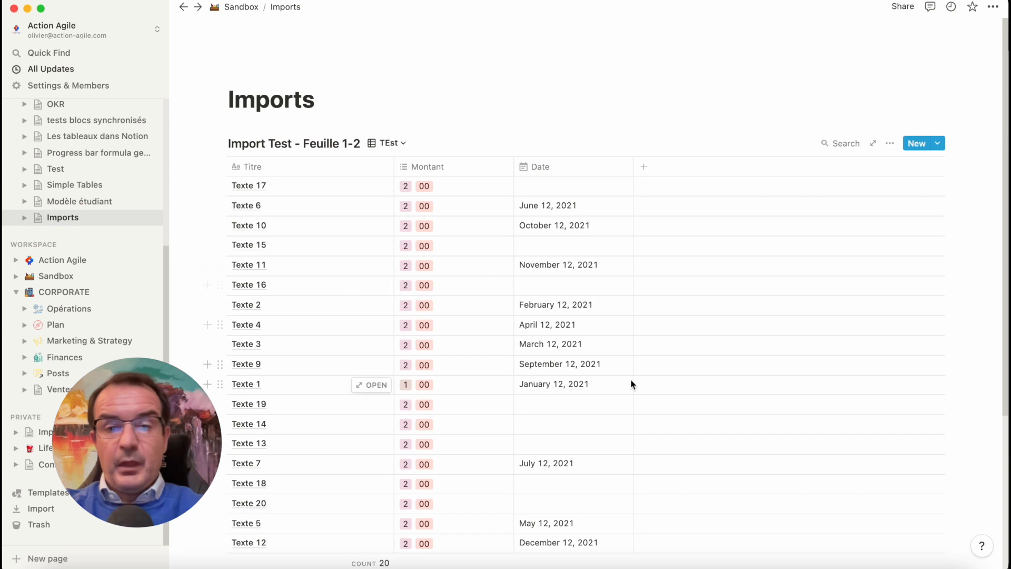
Merge the downloaded Import Test CSV file into the "Import Test - Feuille 1-2" table on the Imports page
scroll(599, 293, down, 5)
scroll(599, 293, up, 5)
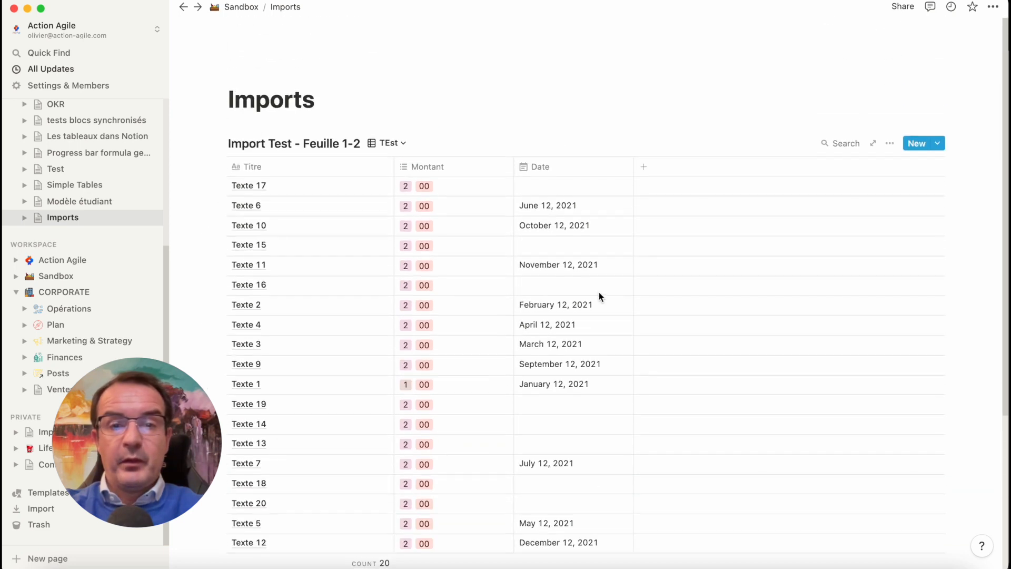
click(890, 144)
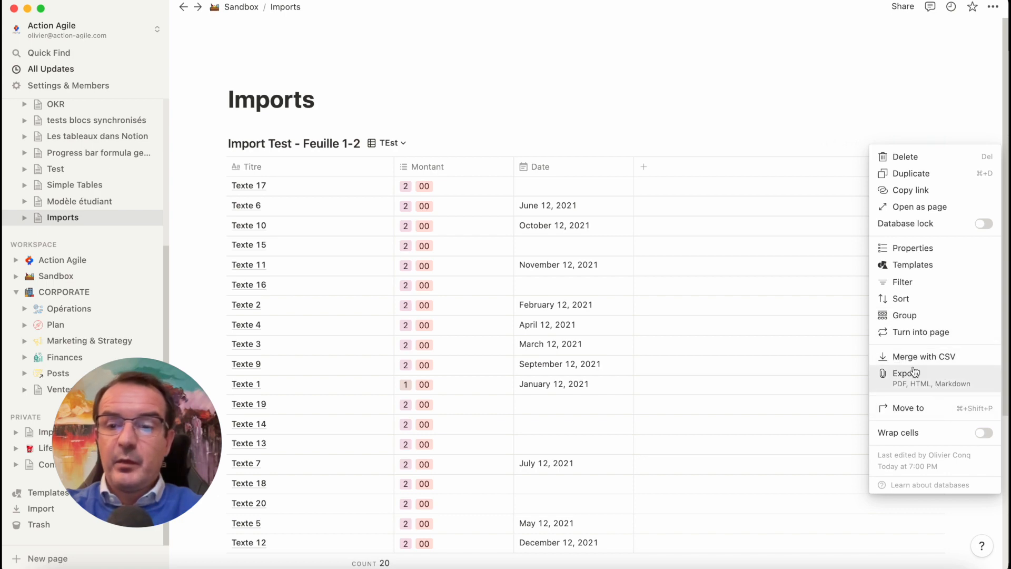
click(938, 361)
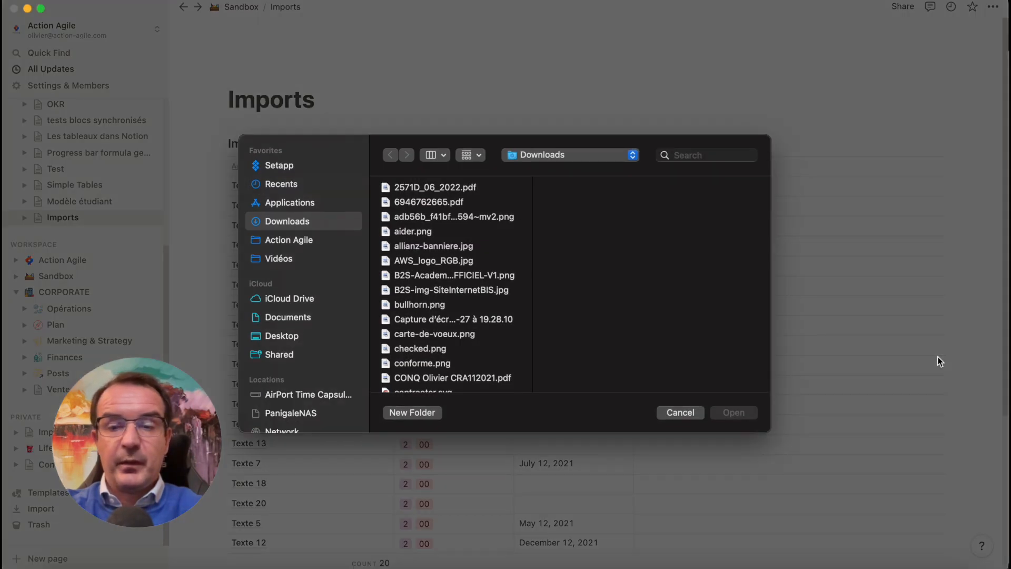
click(884, 559)
drag(914, 543, 539, 332)
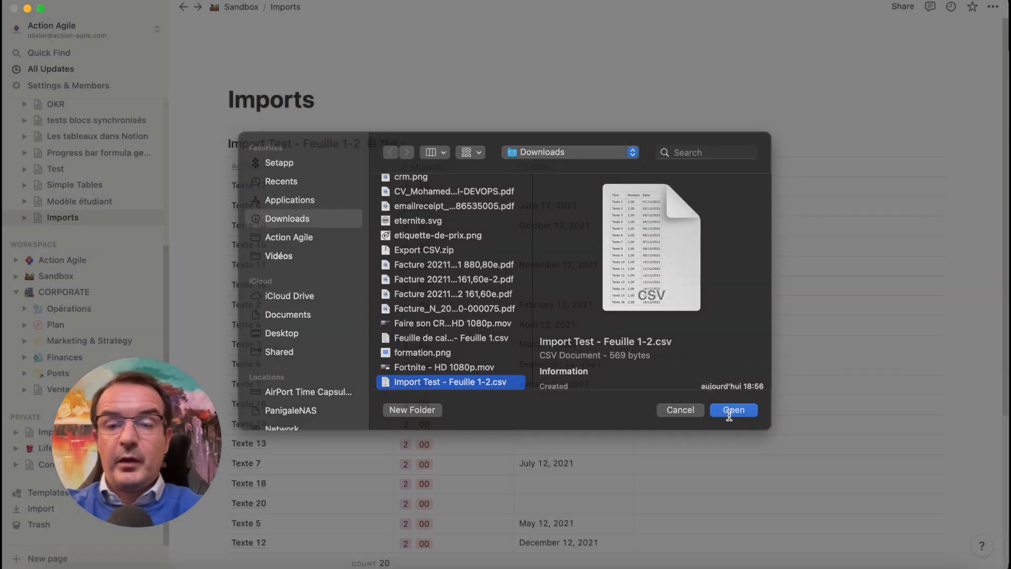
click(730, 414)
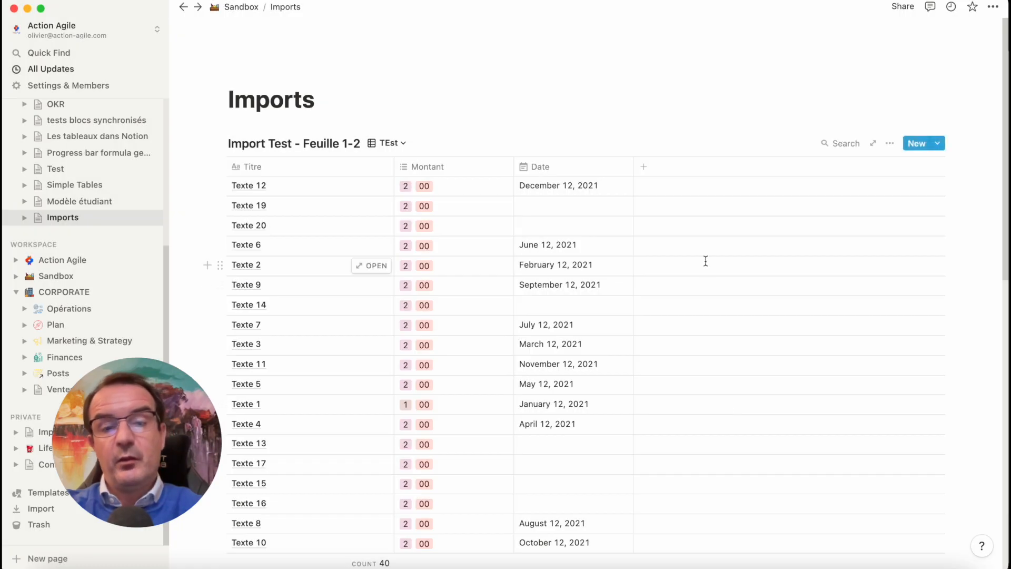
Examine the merged "Import Test - Feuille 1-2" table from its first to last row for repeated entries and the Montant and Date values
scroll(527, 364, down, 2)
scroll(528, 365, down, 3)
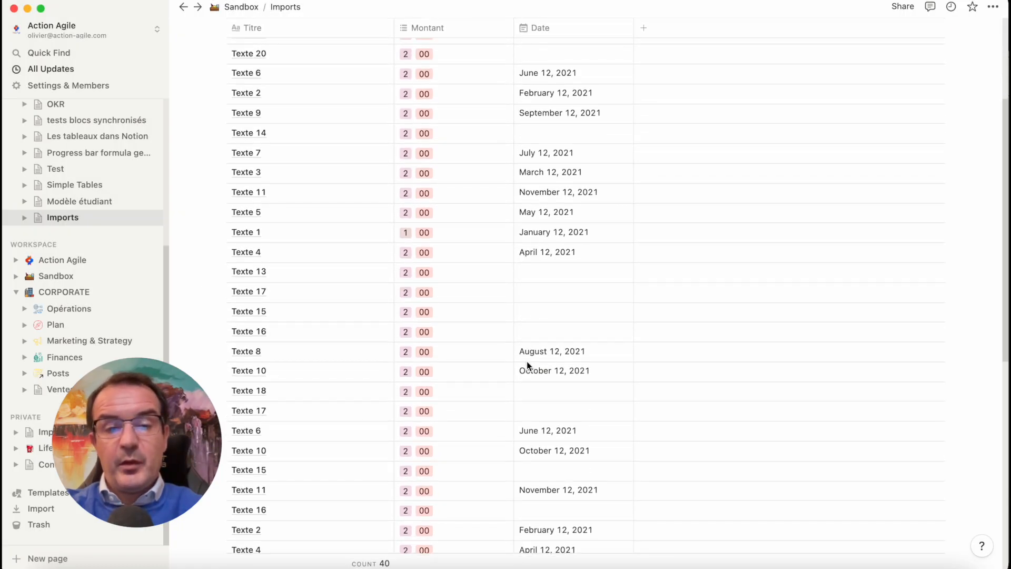
scroll(527, 365, down, 6)
scroll(527, 362, down, 4)
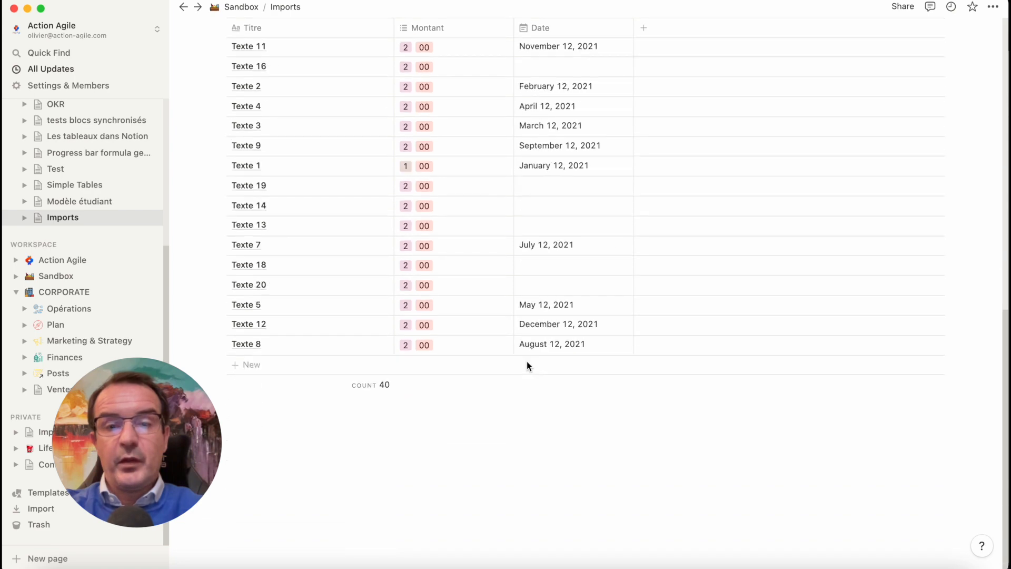
scroll(527, 362, up, 9)
scroll(529, 365, up, 3)
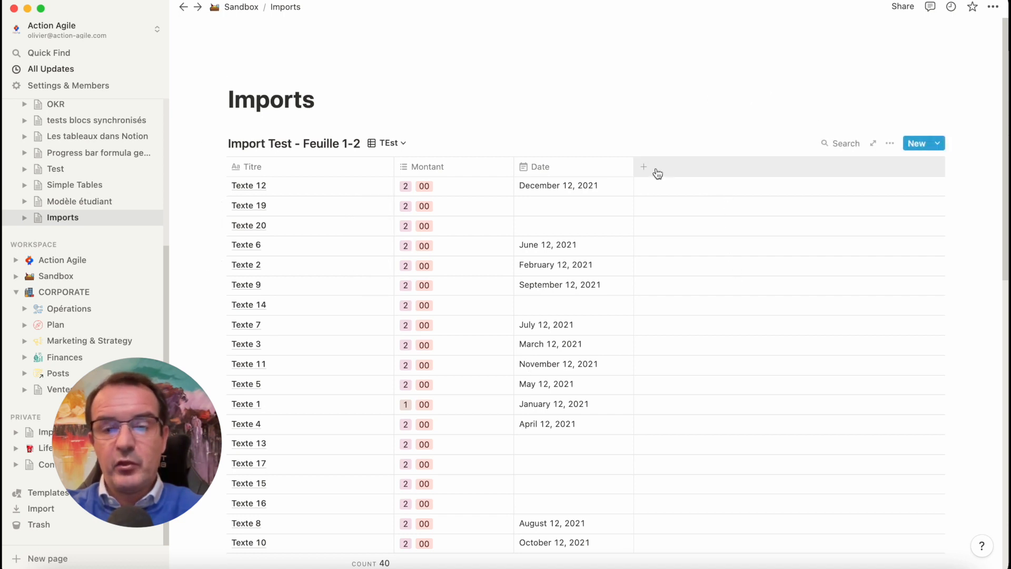
scroll(800, 282, down, 10)
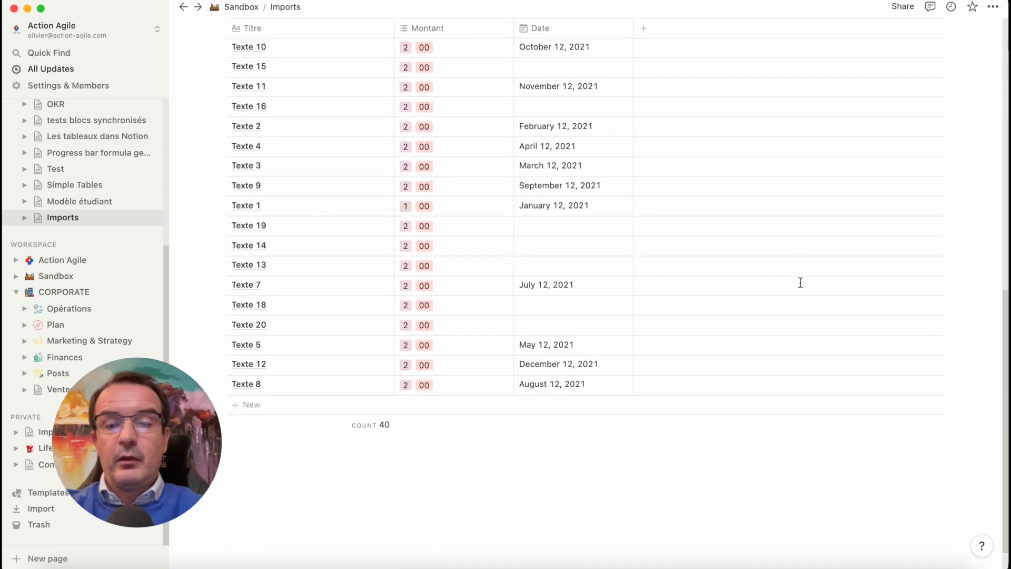
scroll(801, 283, up, 10)
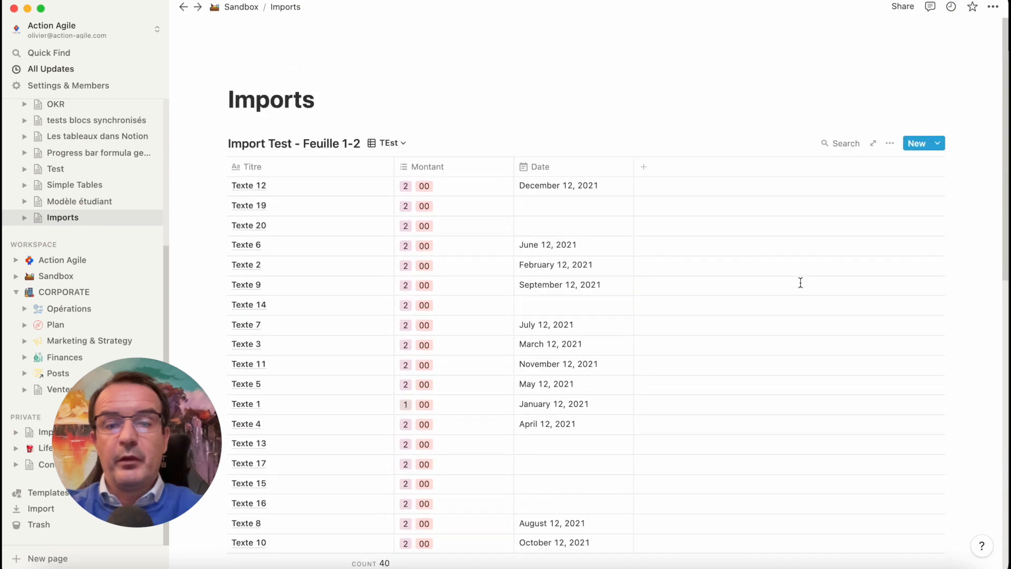
scroll(800, 283, down, 6)
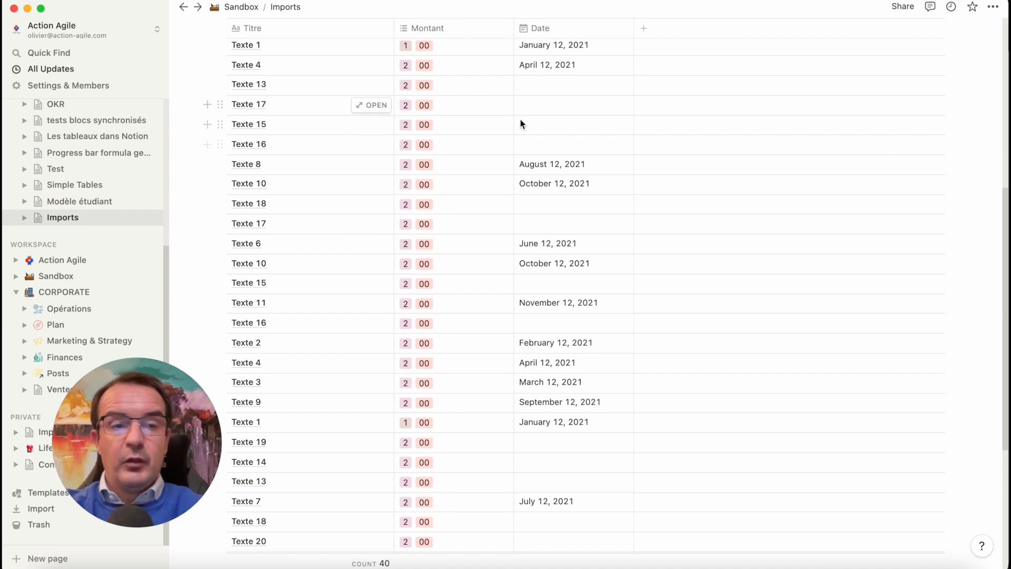
scroll(520, 124, up, 6)
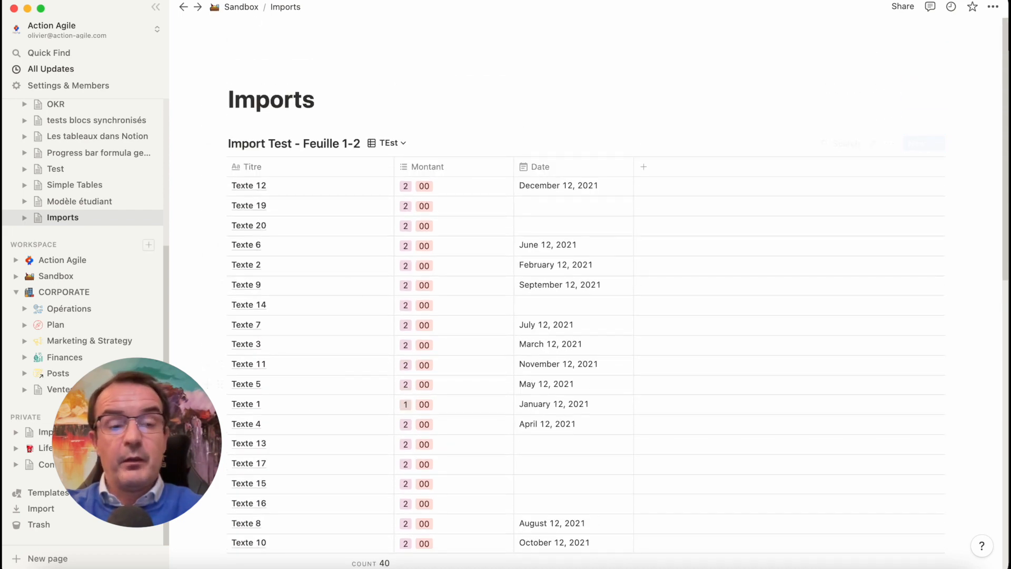
Open the private "Import Test - Feuille 1" database and check whether its view options offer a CSV merge
click(42, 432)
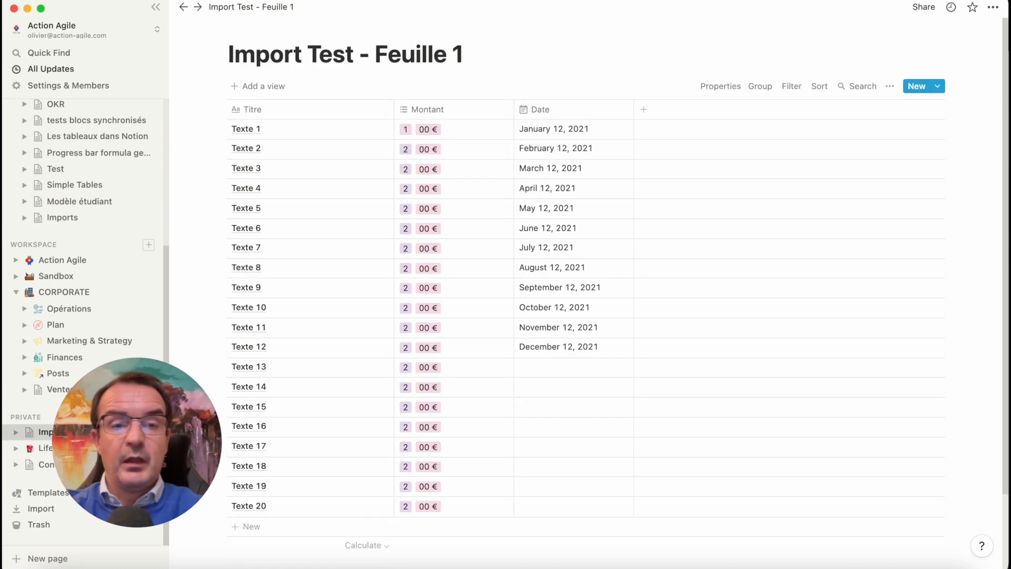
click(890, 86)
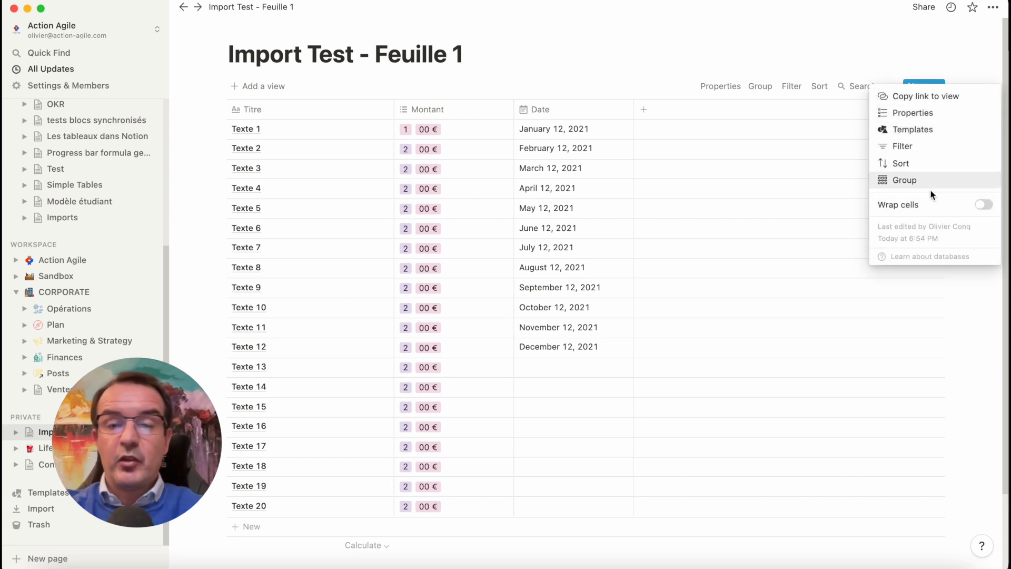
click(766, 48)
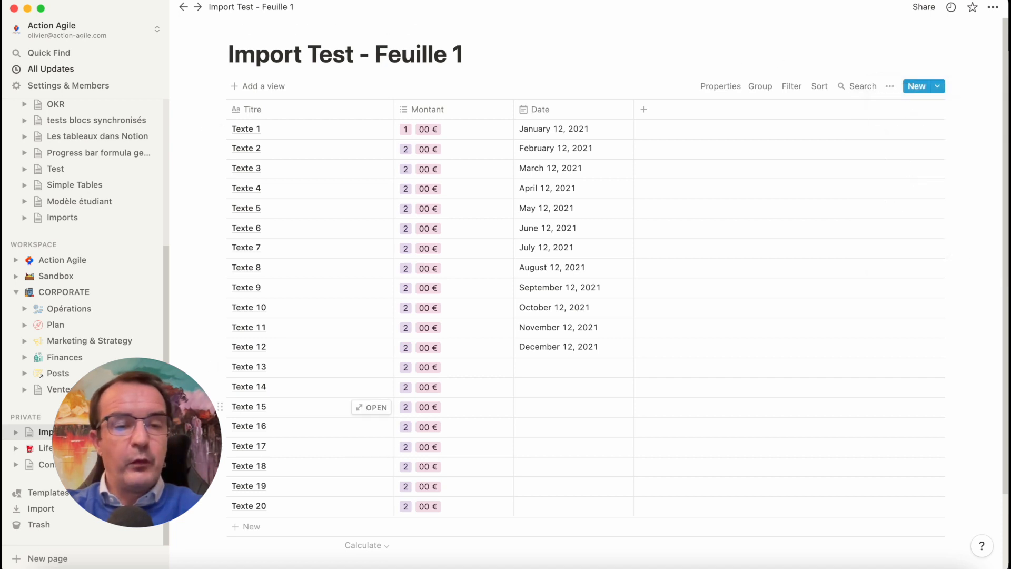
Open "Import Test - Feuille 1-2" from under Imports as a full page and check its view options for a CSV merge
click(81, 219)
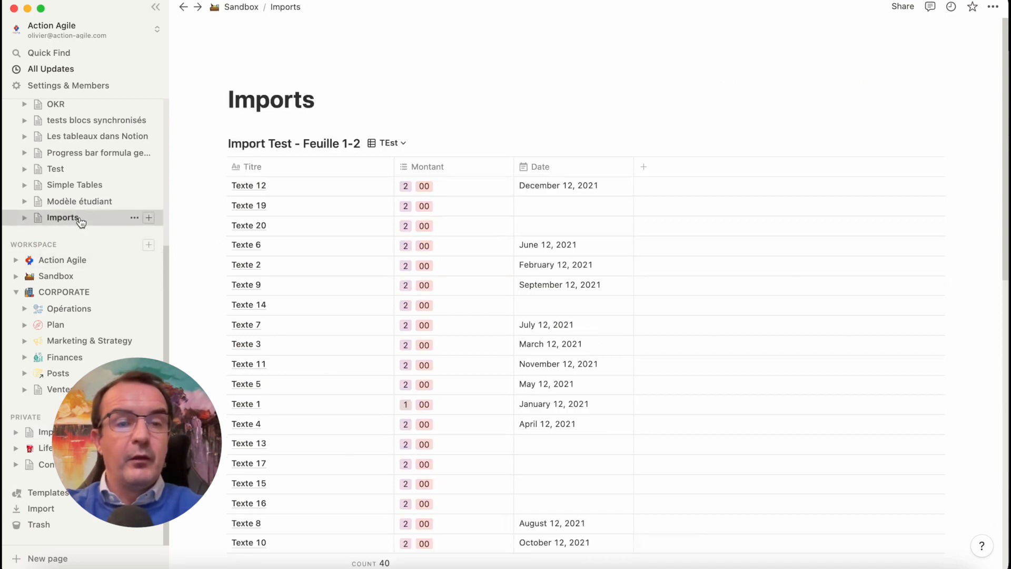
click(24, 218)
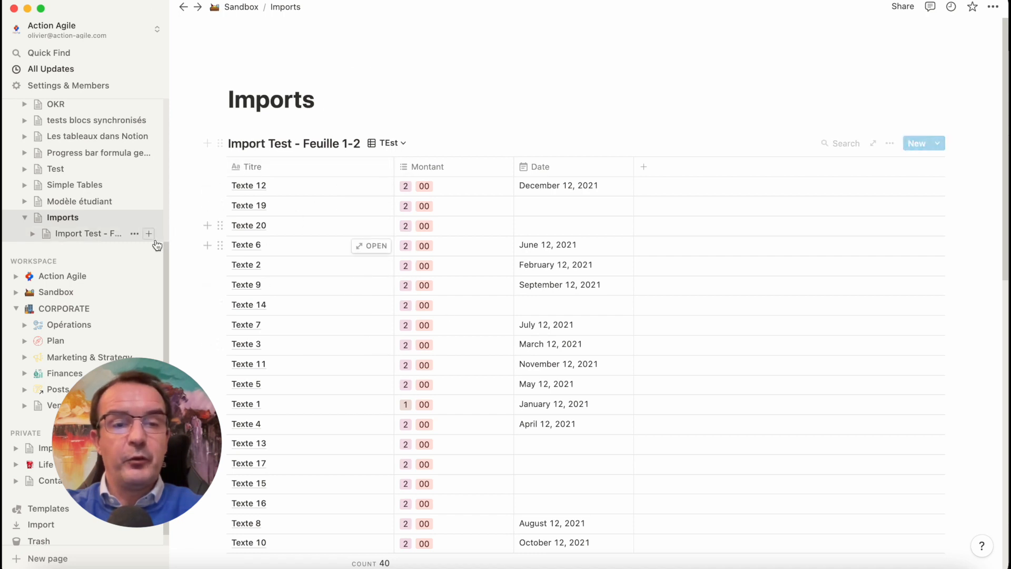
click(94, 235)
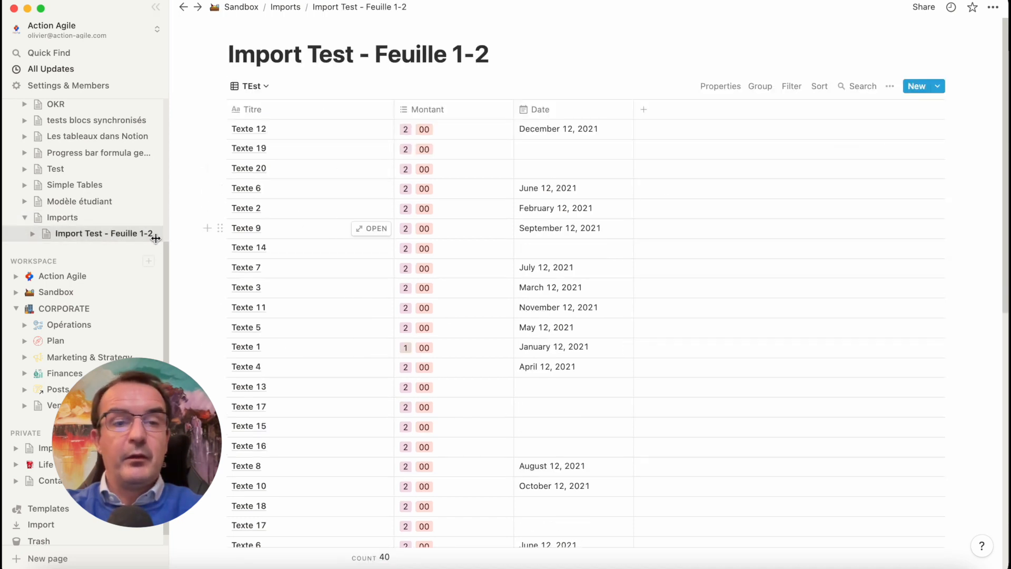
click(34, 234)
click(33, 235)
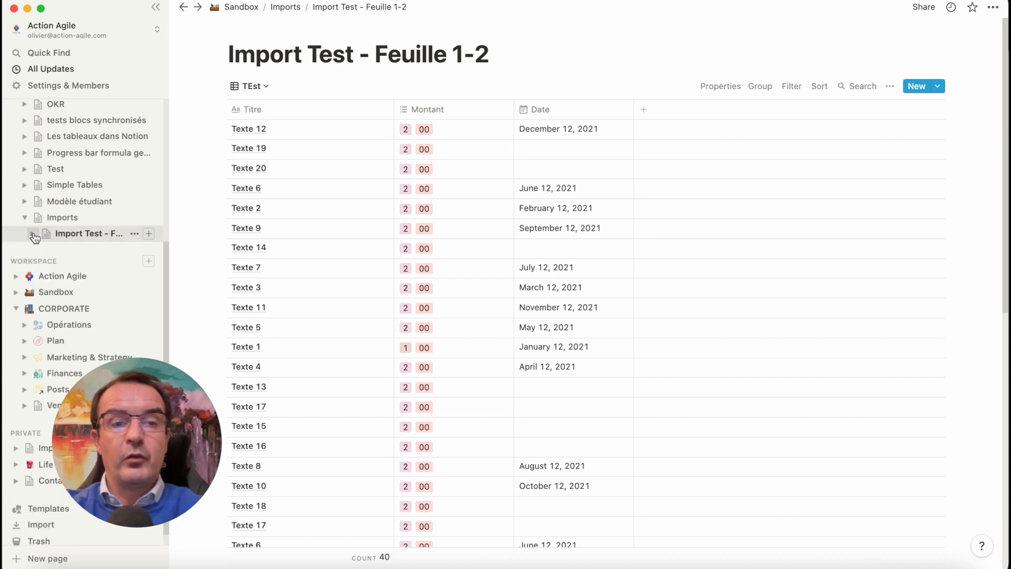
click(890, 86)
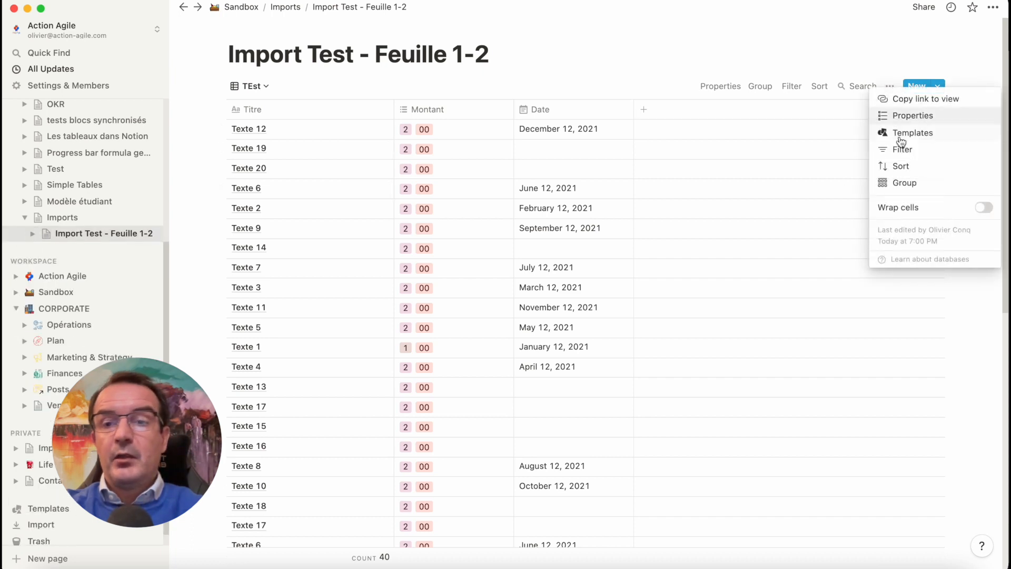
Return to the Imports page and review the inline table's Merge with CSV and Export options, then its rows
click(73, 223)
click(73, 222)
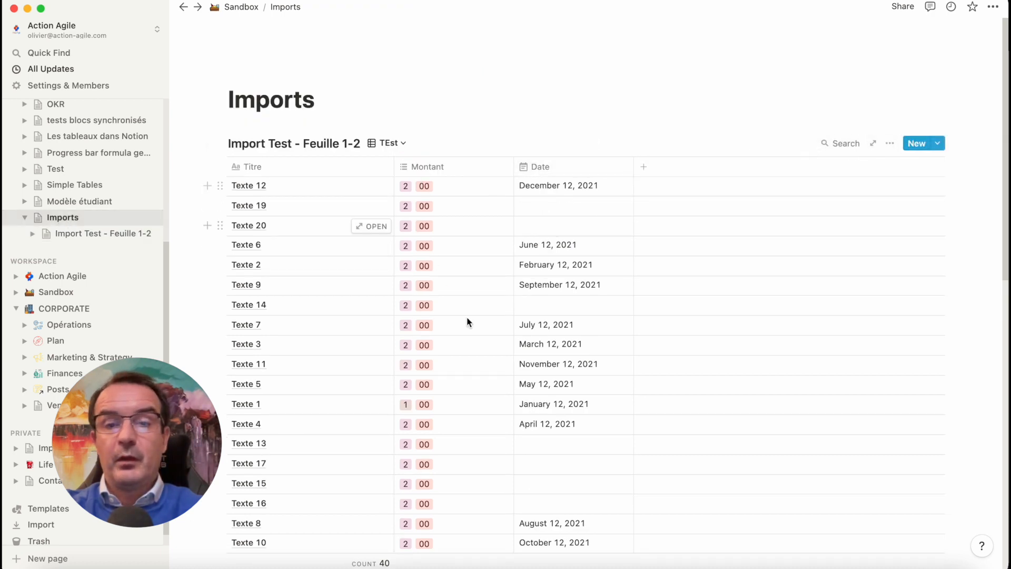
click(890, 143)
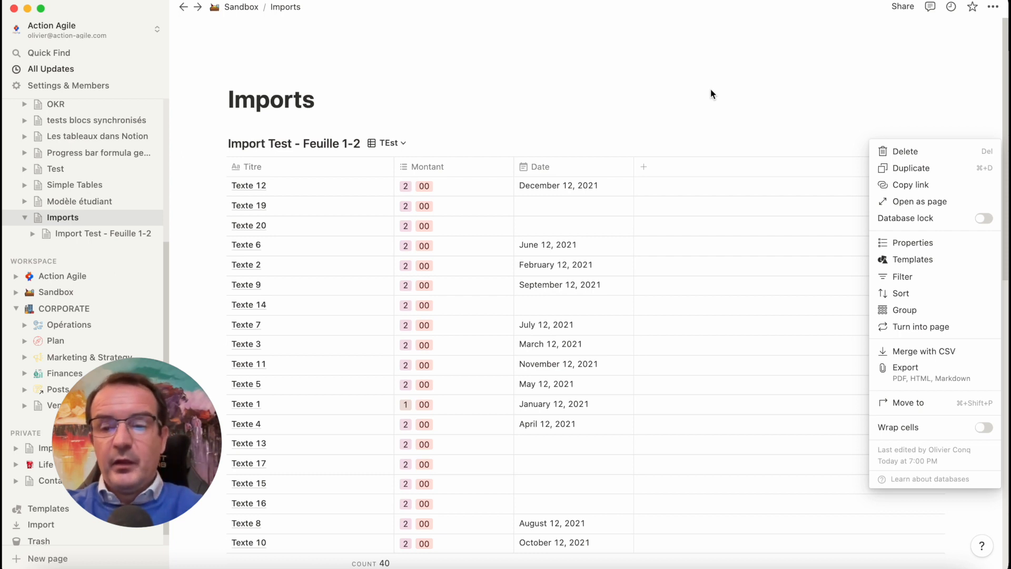
click(683, 144)
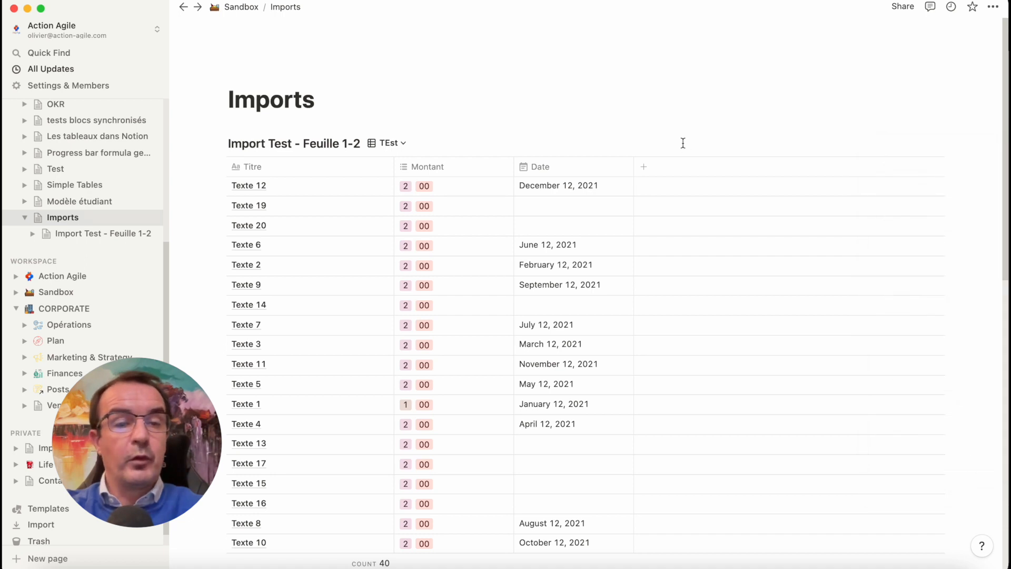
scroll(683, 144, down, 2)
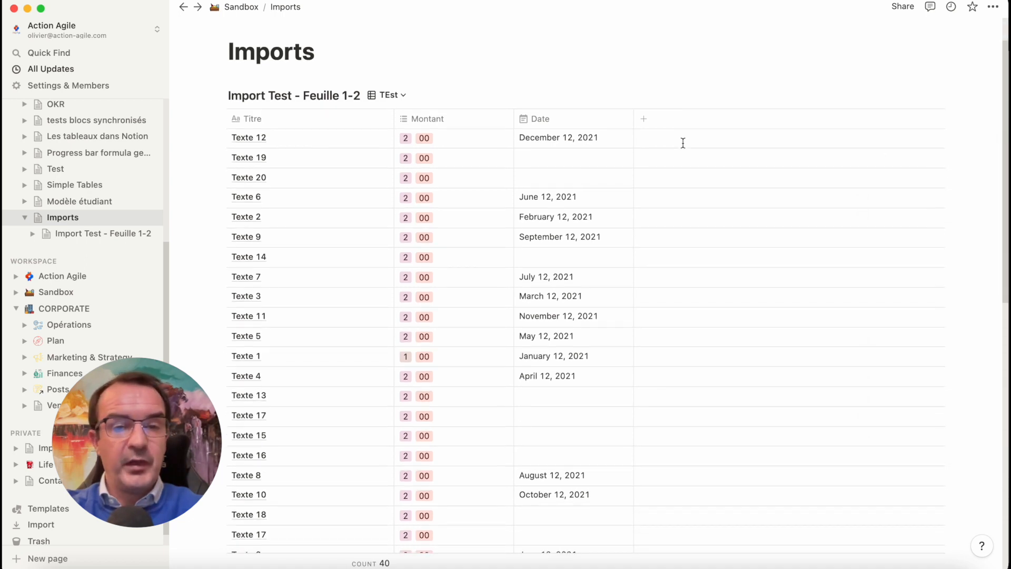